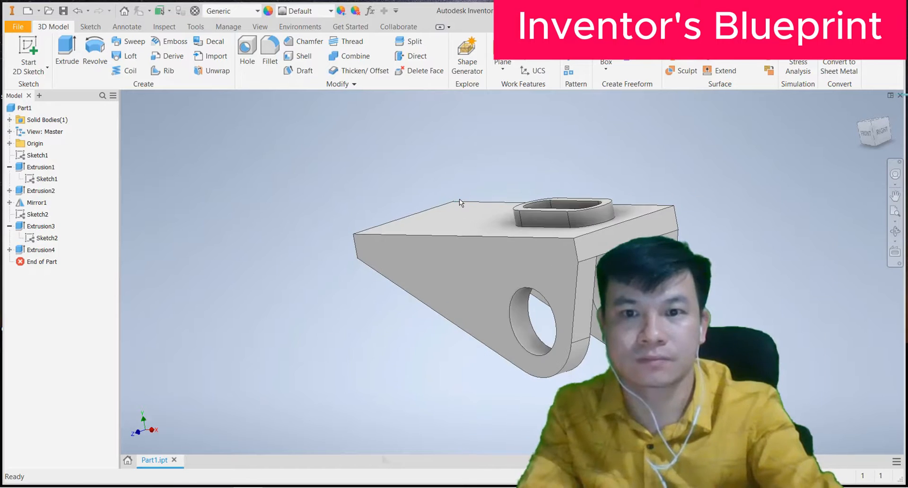
Step: Orbit the bracket to view it from above and below, then expand the Origin folder
{"action": "middle_click_drag", "start_coordinate": [459, 199], "coordinate": [515, 178], "text": "shift"}
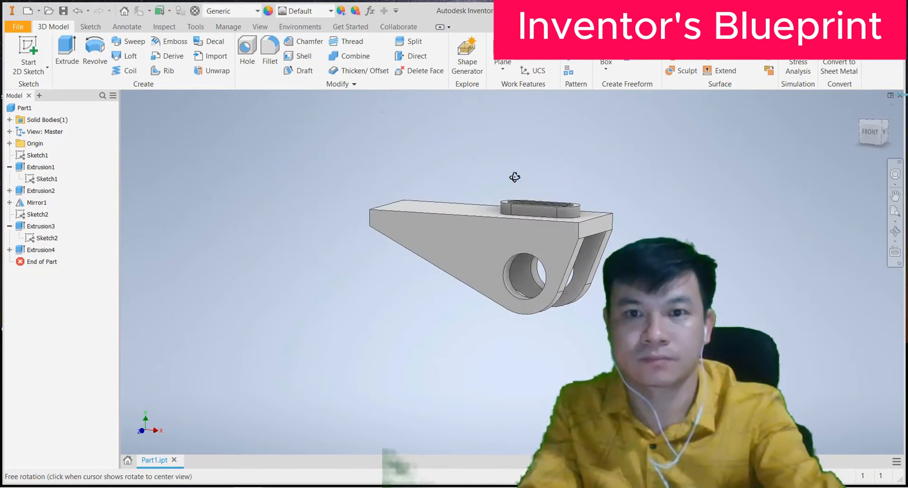
{"action": "scroll", "coordinate": [490, 216], "scroll_direction": "down", "scroll_amount": 3}
{"action": "mouse_move", "coordinate": [489, 214]}
{"action": "middle_mouse_down", "text": "shift"}
{"action": "mouse_move", "coordinate": [480, 161]}
{"action": "mouse_move", "coordinate": [485, 231]}
{"action": "middle_mouse_up", "text": "shift"}
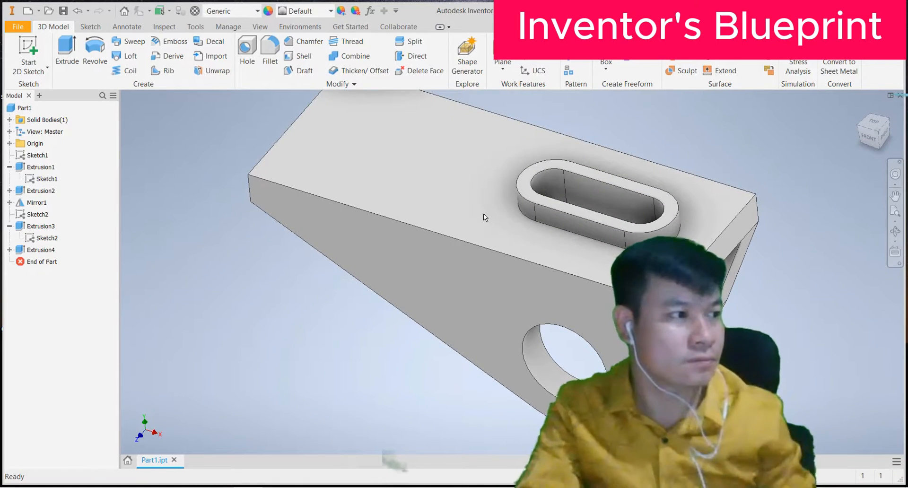
{"action": "left_click", "coordinate": [9, 144]}
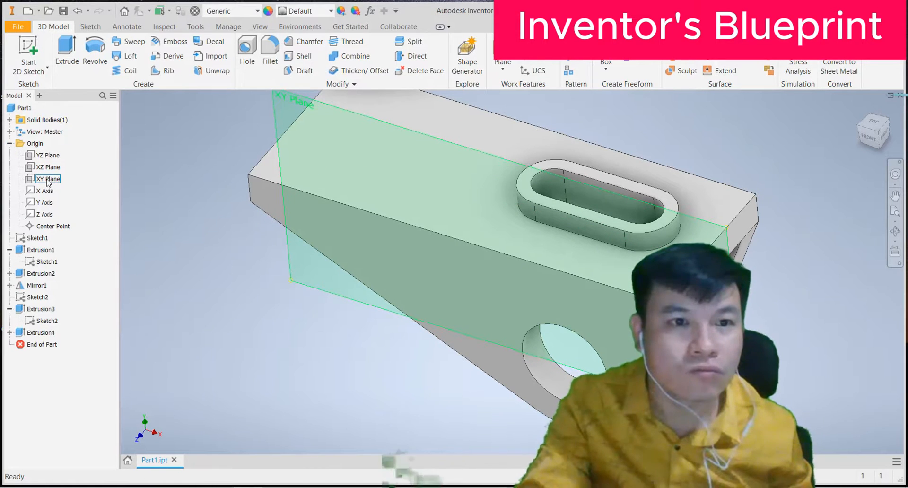
Step: Start a sketch on the XY Plane and draw a 48 mm circle above the bracket
{"action": "left_click", "coordinate": [48, 179]}
{"action": "key", "text": "s"}
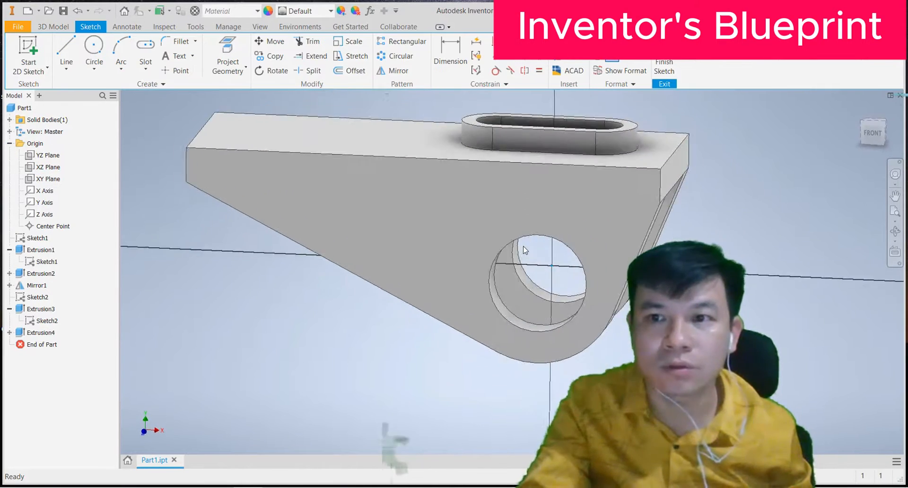
{"action": "scroll", "coordinate": [520, 231], "scroll_direction": "down", "scroll_amount": 5}
{"action": "scroll", "coordinate": [520, 226], "scroll_direction": "up", "scroll_amount": 3}
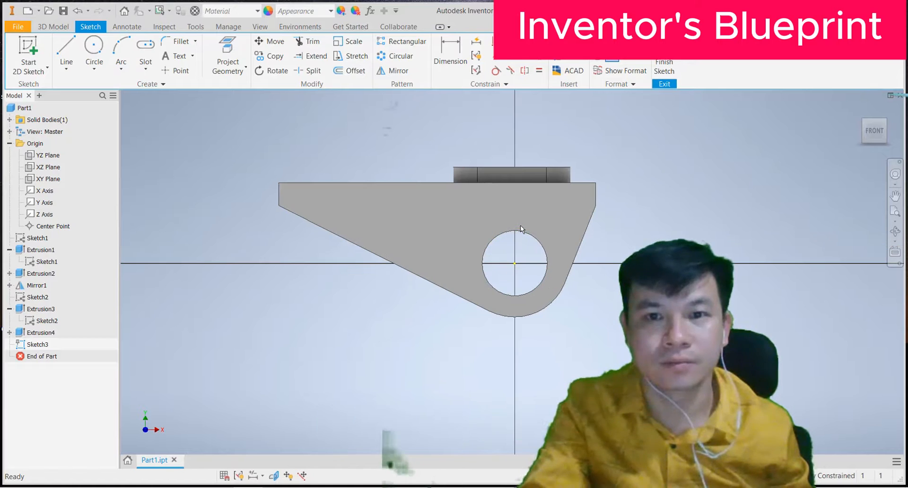
{"action": "key", "text": "c"}
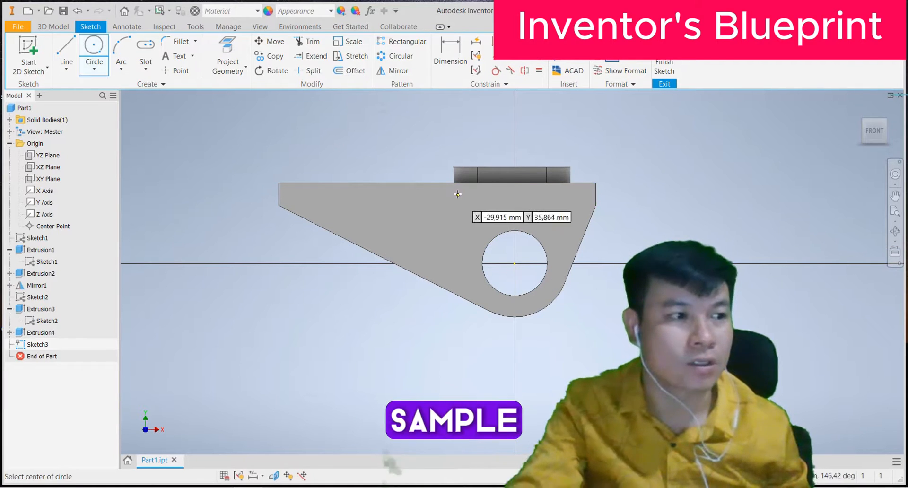
{"action": "scroll", "coordinate": [428, 182], "scroll_direction": "down", "scroll_amount": 4}
{"action": "scroll", "coordinate": [398, 138], "scroll_direction": "up", "scroll_amount": 5}
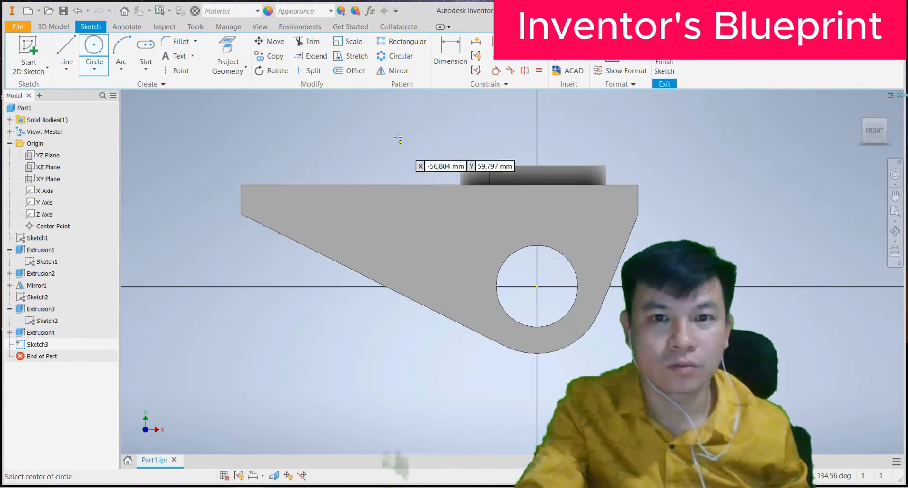
{"action": "middle_click_drag", "start_coordinate": [398, 139], "coordinate": [416, 217]}
{"action": "left_click", "coordinate": [310, 148]}
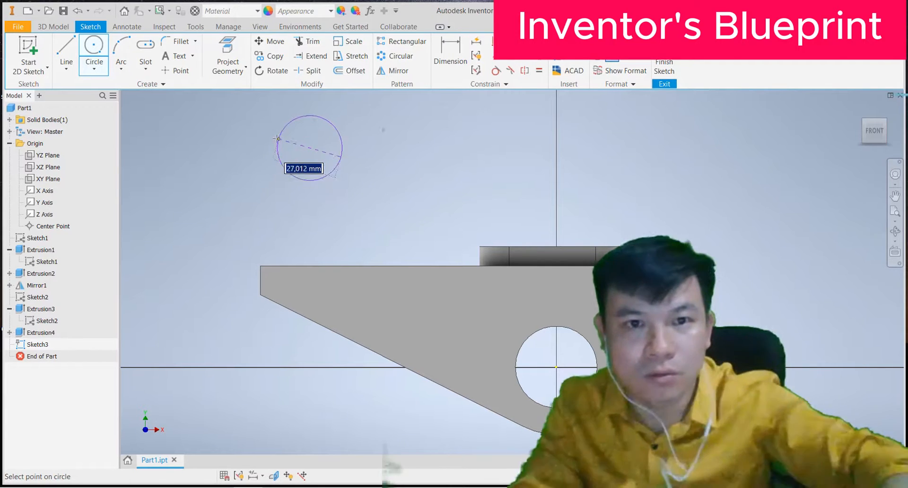
{"action": "type", "text": "48"}
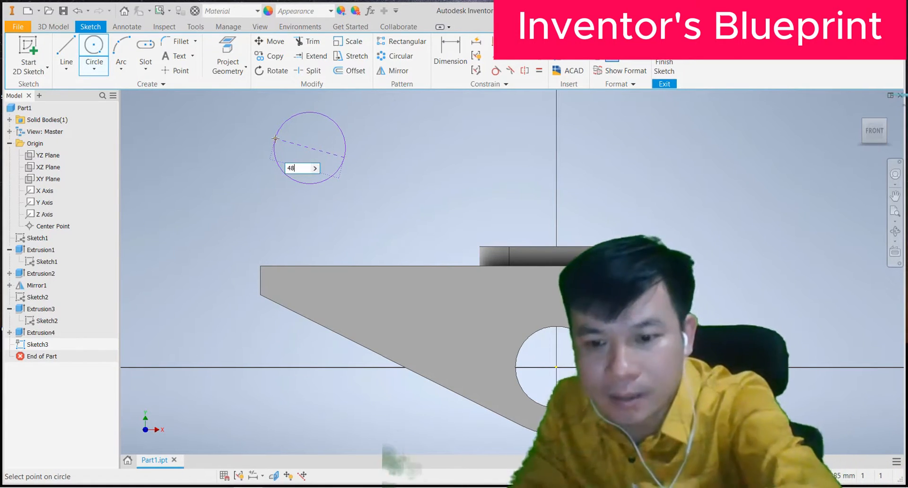
{"action": "key", "text": "Return"}
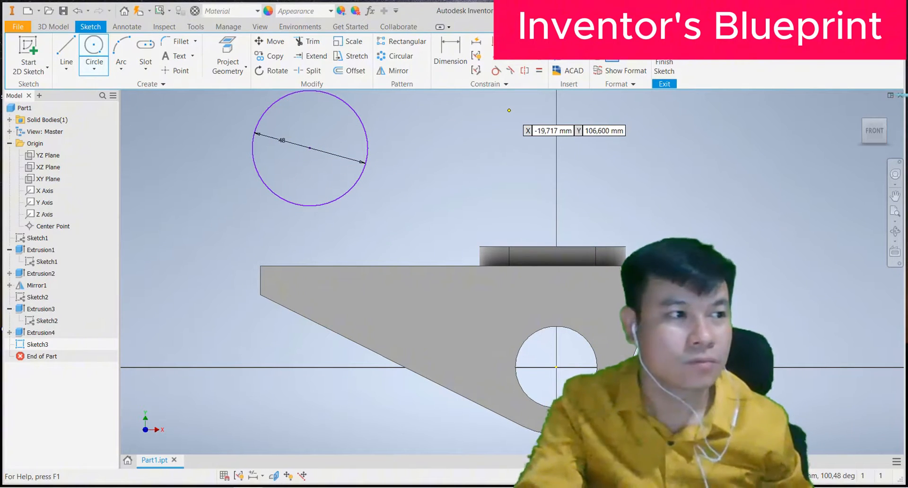
Step: Dimension the circle's 48 mm diameter and its 45 mm distance from the bracket's top edge
{"action": "left_click", "coordinate": [458, 48]}
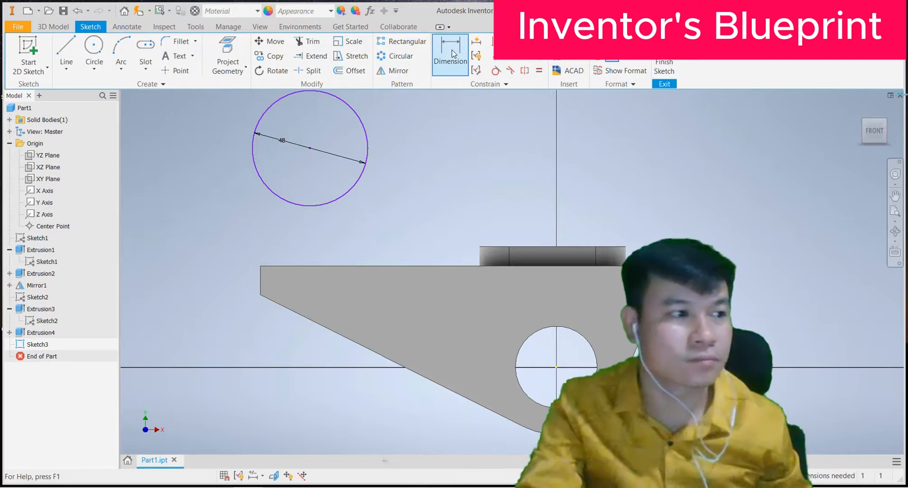
{"action": "left_click", "coordinate": [308, 149]}
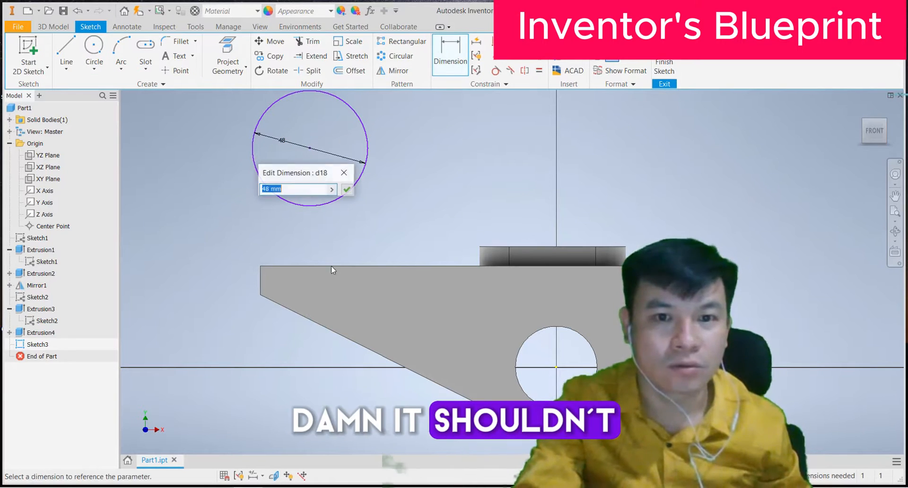
{"action": "left_click", "coordinate": [345, 173]}
{"action": "left_click", "coordinate": [359, 267]}
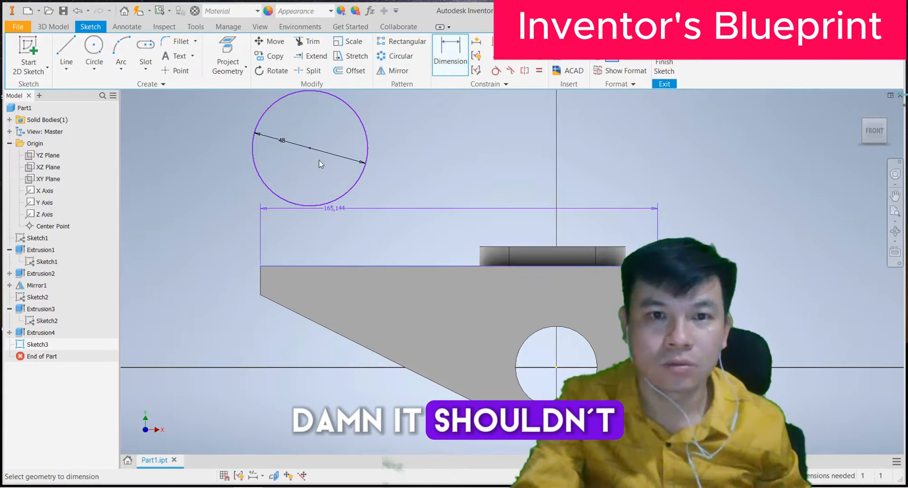
{"action": "left_click", "coordinate": [310, 148]}
{"action": "left_click", "coordinate": [214, 190]}
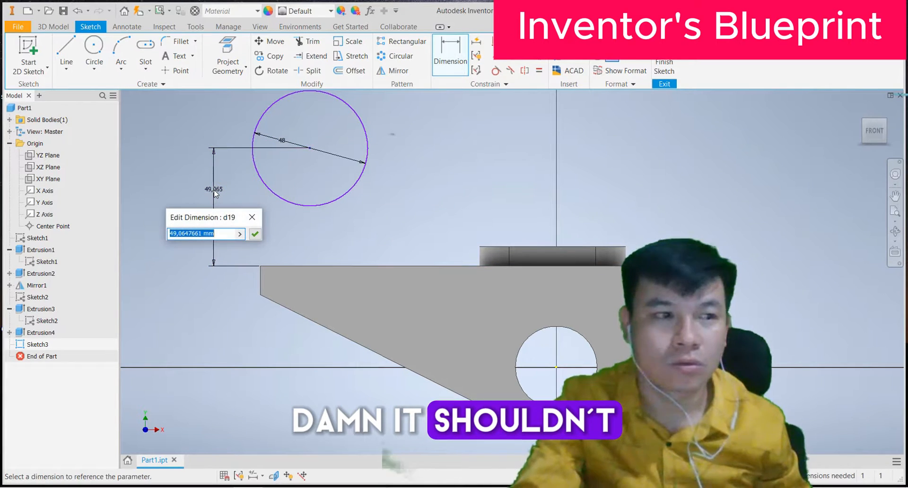
{"action": "type", "text": "45"}
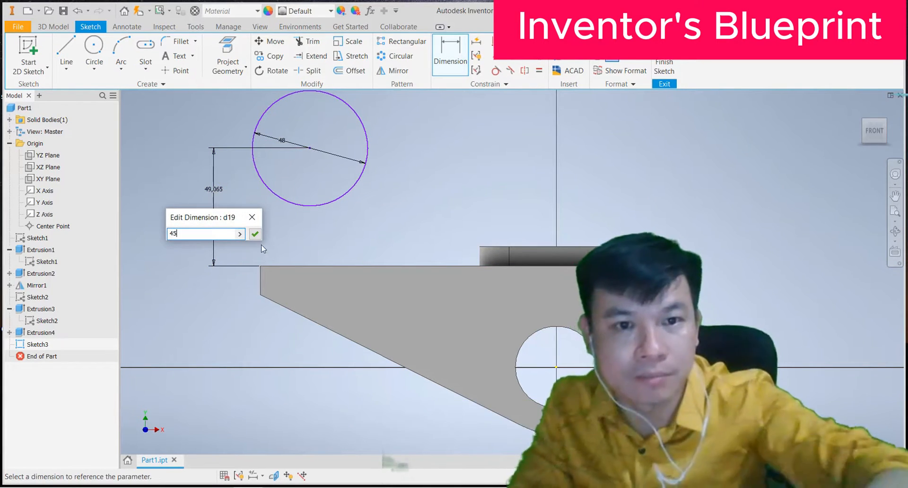
{"action": "left_click", "coordinate": [259, 233]}
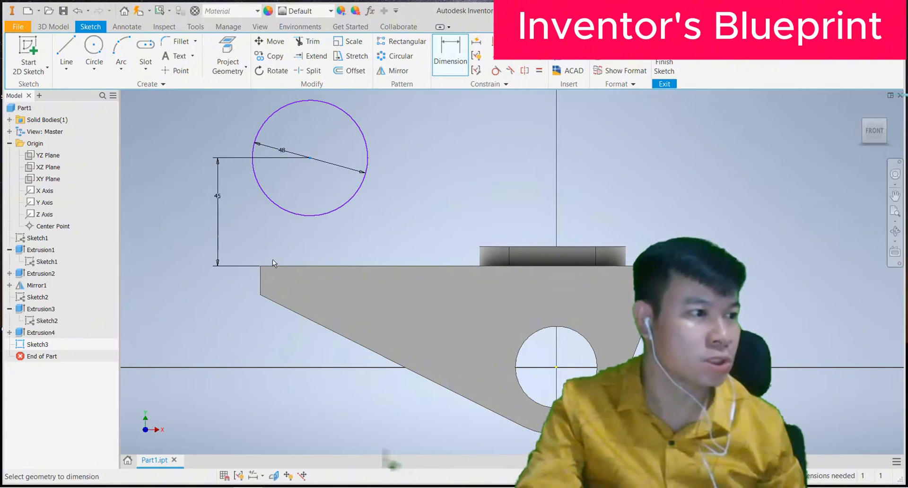
Step: Dimension the circle 45 mm from the bracket's left end and finish the sketch
{"action": "left_click", "coordinate": [259, 277]}
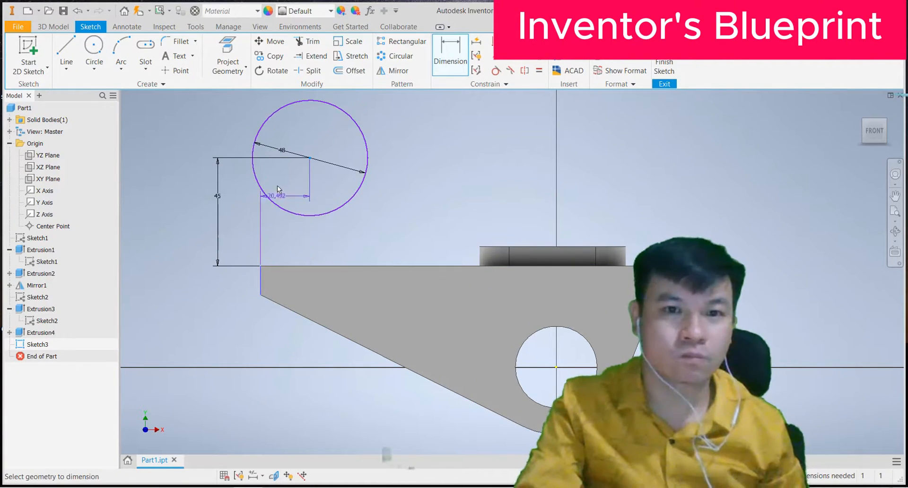
{"action": "left_click", "coordinate": [278, 232]}
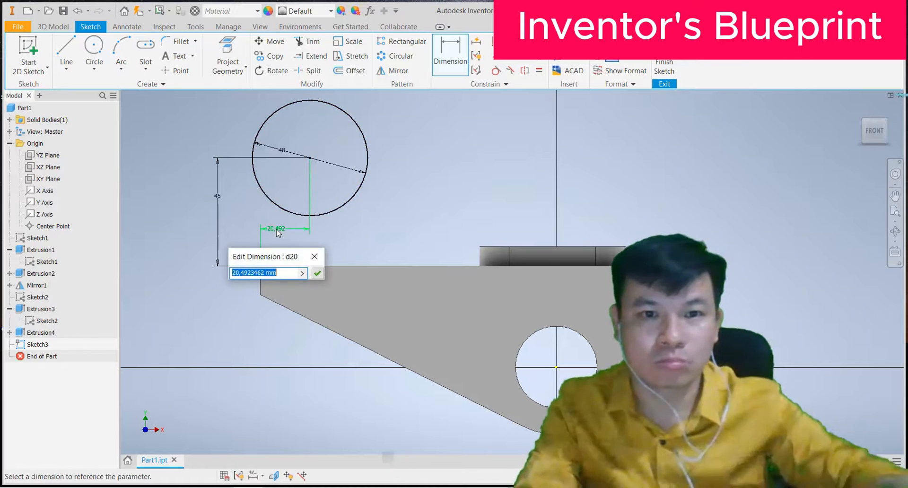
{"action": "type", "text": "45"}
{"action": "left_click", "coordinate": [317, 273]}
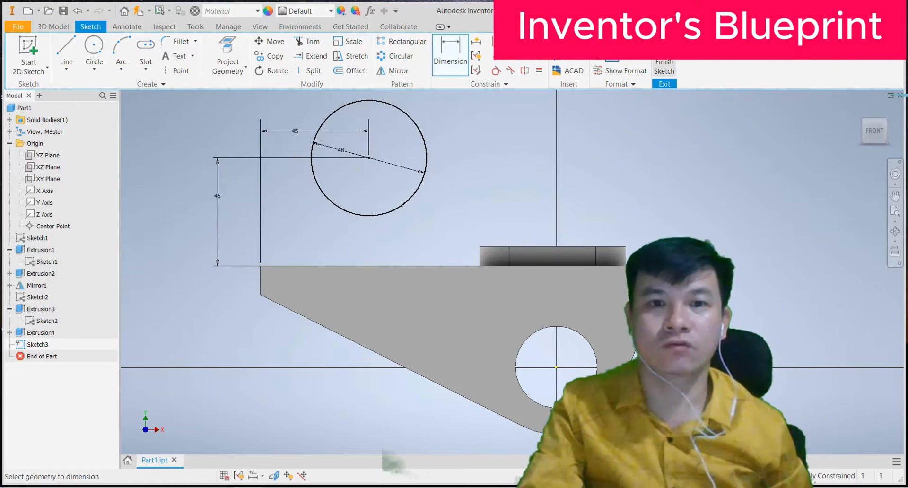
{"action": "left_click", "coordinate": [667, 68]}
{"action": "scroll", "coordinate": [465, 191], "scroll_direction": "up", "scroll_amount": 8}
{"action": "scroll", "coordinate": [464, 190], "scroll_direction": "down", "scroll_amount": 6}
{"action": "scroll", "coordinate": [487, 119], "scroll_direction": "down", "scroll_amount": 1}
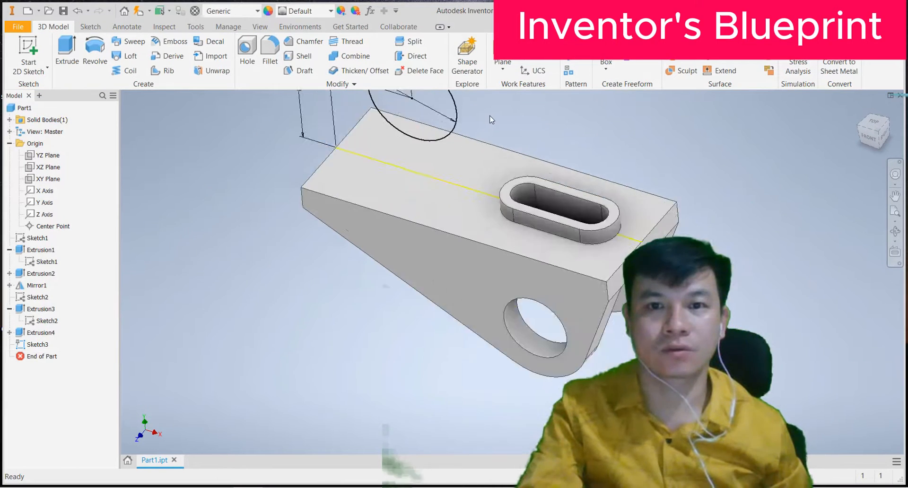
Step: Extrude the 48 mm circle symmetrically by 55 mm into a cylinder
{"action": "scroll", "coordinate": [491, 120], "scroll_direction": "up", "scroll_amount": 5}
{"action": "middle_click_drag", "start_coordinate": [492, 121], "coordinate": [456, 246]}
{"action": "left_click", "coordinate": [66, 52]}
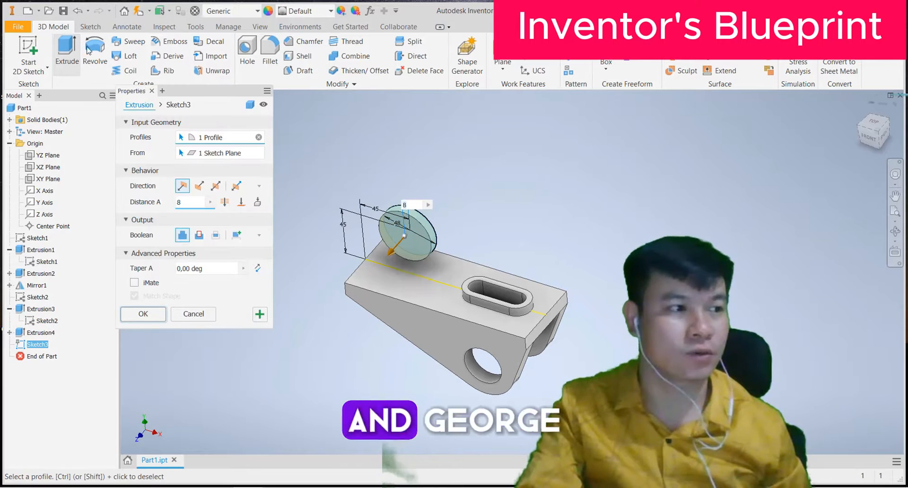
{"action": "left_click", "coordinate": [217, 187]}
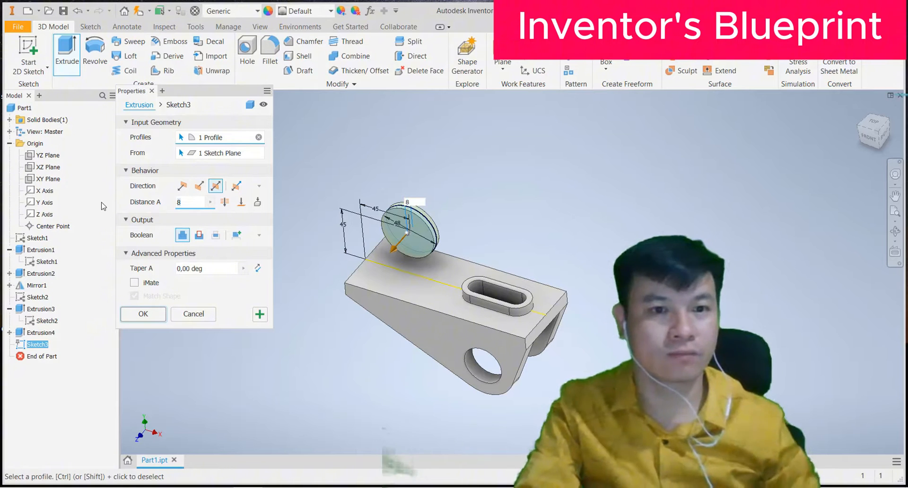
{"action": "type", "text": "5"}
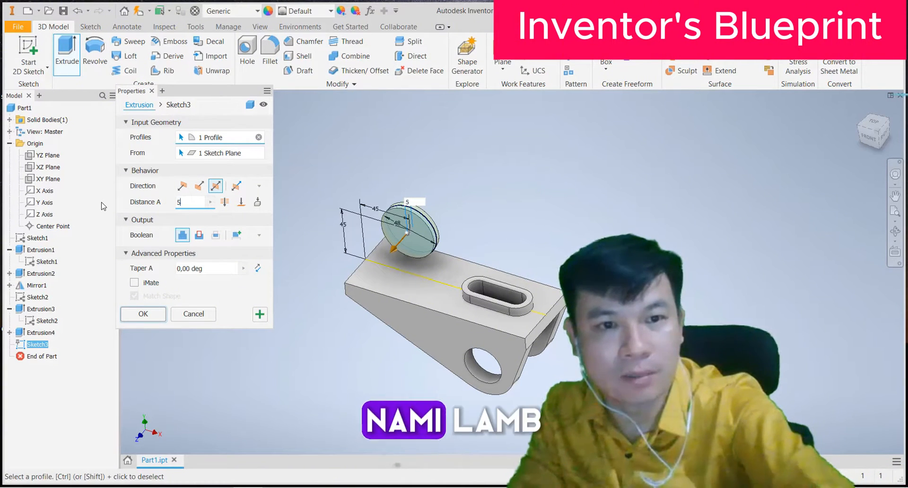
{"action": "type", "text": "5"}
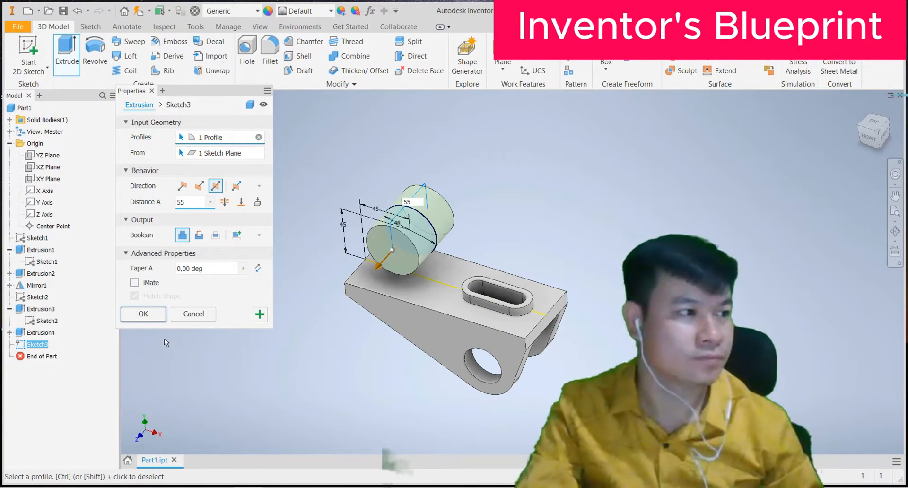
{"action": "left_click", "coordinate": [148, 315]}
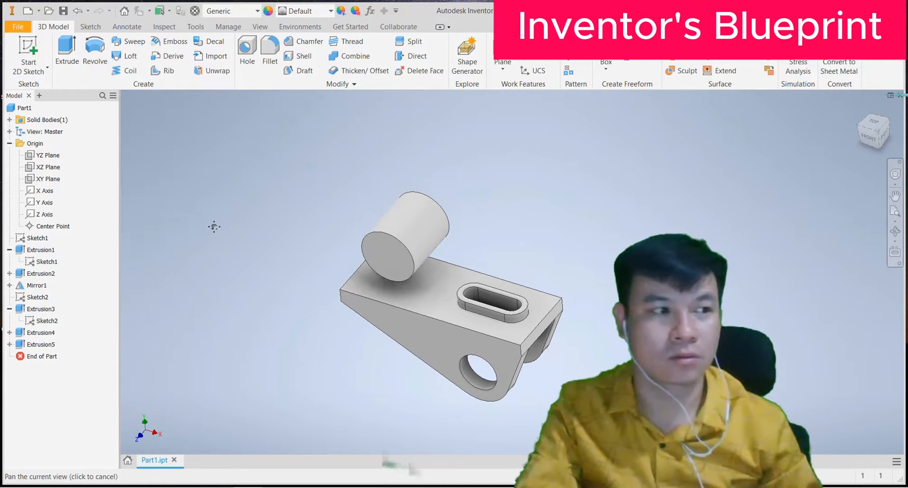
{"action": "left_click", "coordinate": [395, 239]}
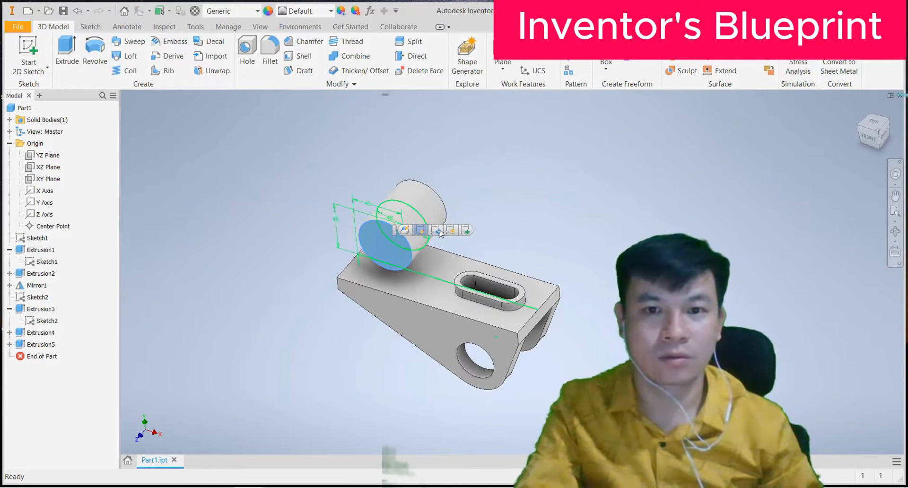
Step: Sketch a 35 mm circle centred on the cylinder's end face
{"action": "left_click", "coordinate": [464, 231]}
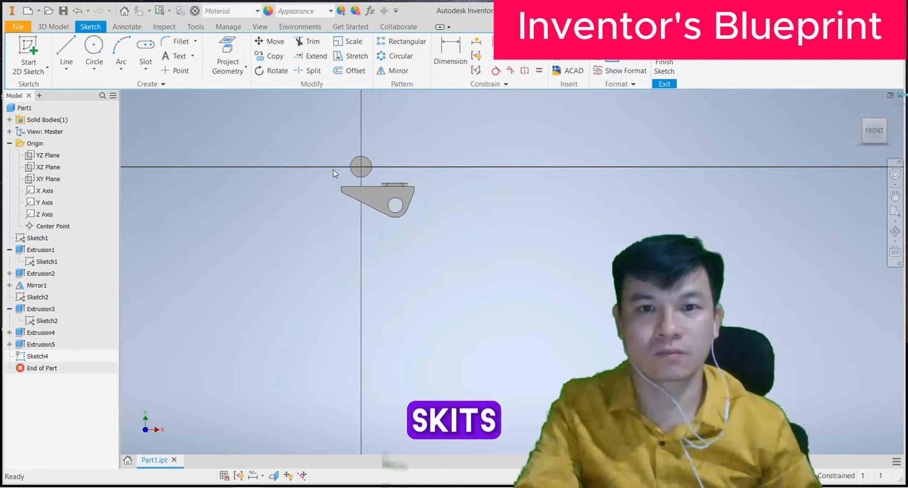
{"action": "left_click", "coordinate": [94, 47]}
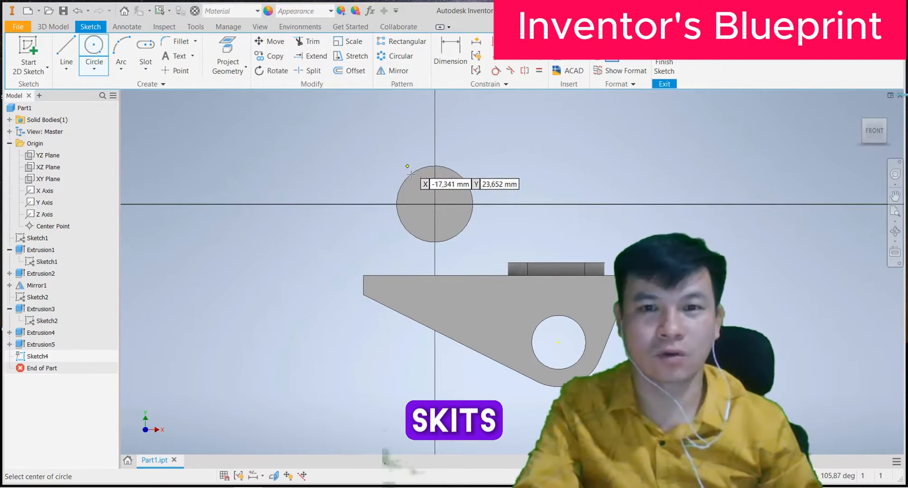
{"action": "left_click", "coordinate": [435, 204]}
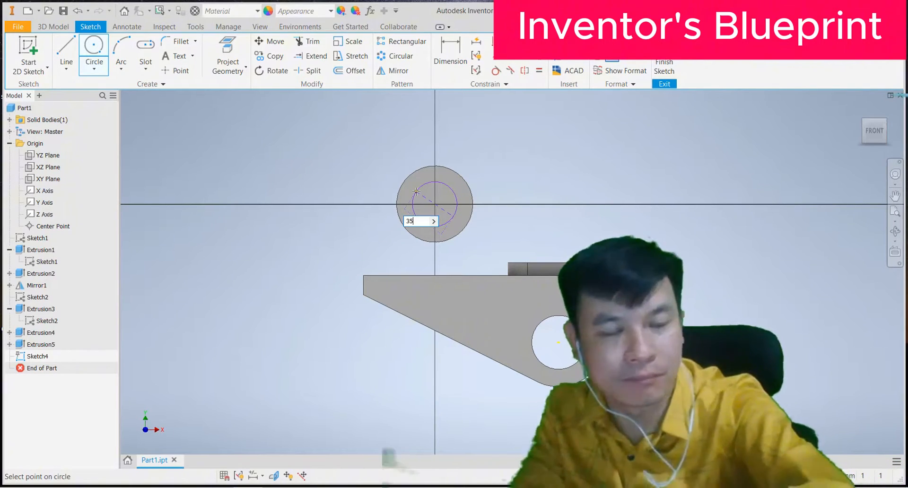
{"action": "key", "text": "Return"}
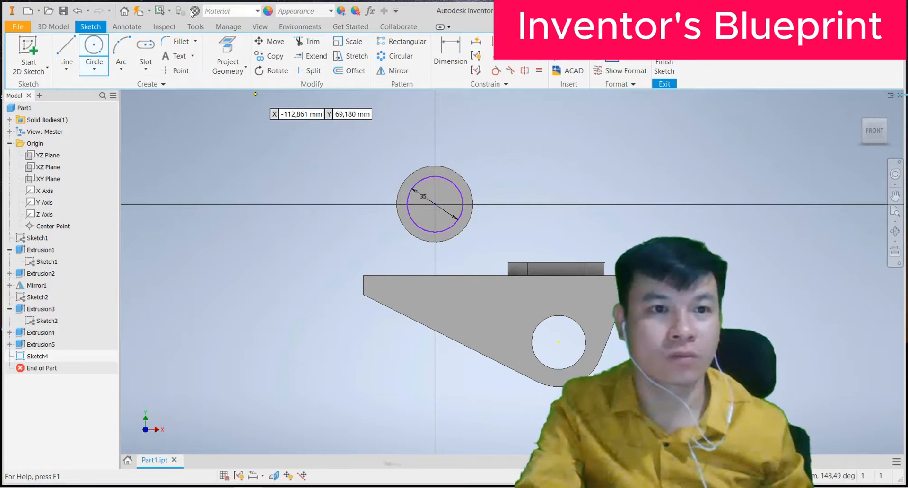
{"action": "left_click", "coordinate": [53, 26]}
{"action": "left_click", "coordinate": [66, 52]}
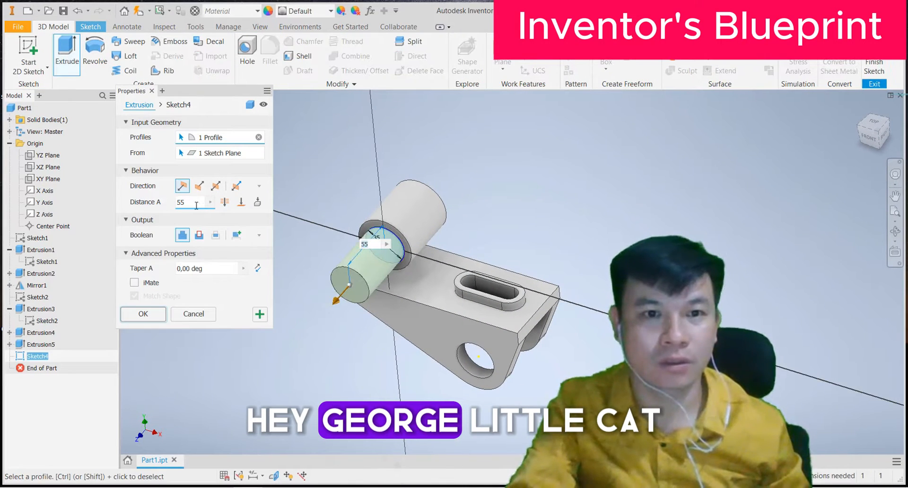
Step: Cut the 35 mm circle 5 mm deep into the boss's end face as a recess
{"action": "left_click", "coordinate": [198, 235]}
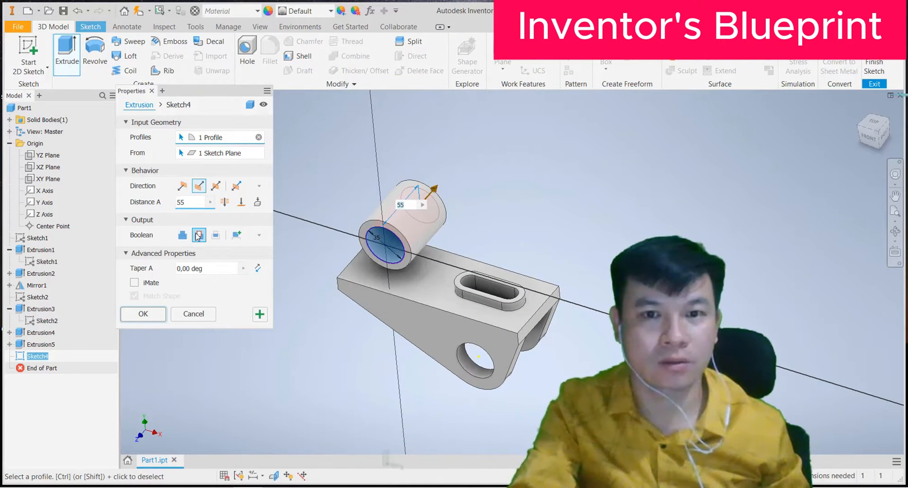
{"action": "left_click", "coordinate": [226, 202]}
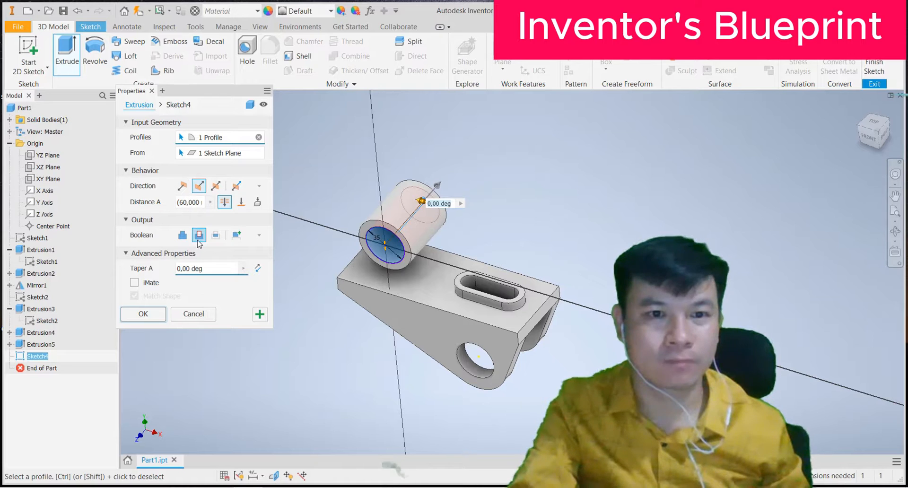
{"action": "left_click", "coordinate": [187, 185]}
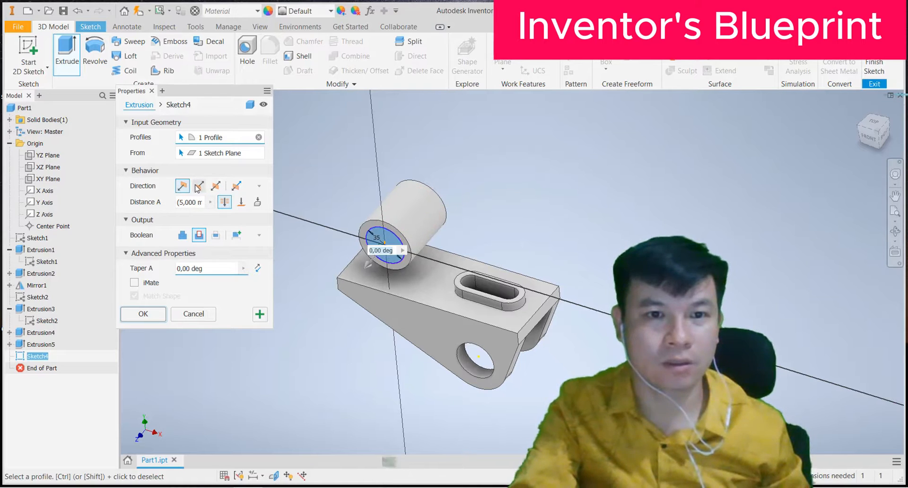
{"action": "left_click", "coordinate": [198, 187]}
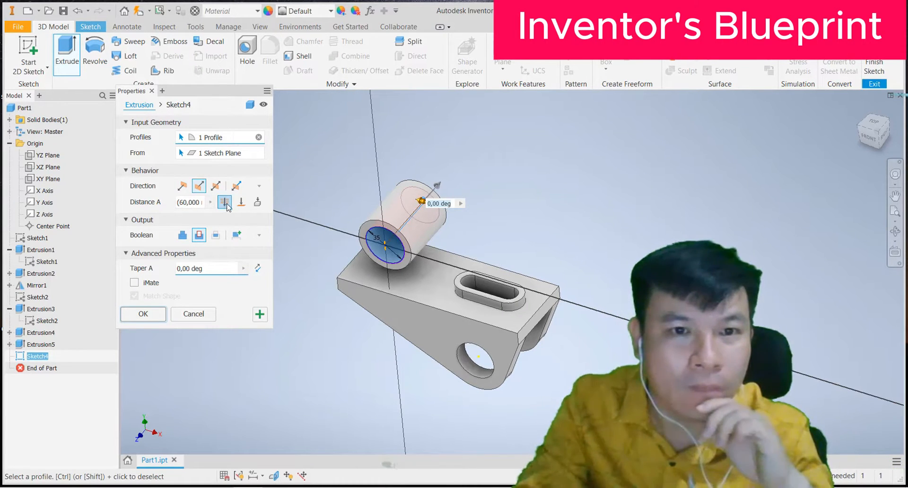
{"action": "left_click", "coordinate": [242, 204]}
{"action": "left_click", "coordinate": [259, 203]}
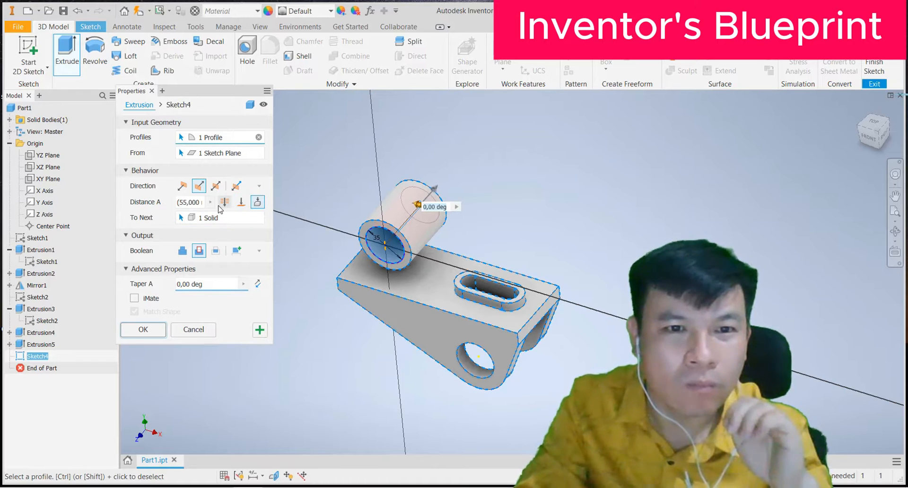
{"action": "left_click", "coordinate": [241, 203]}
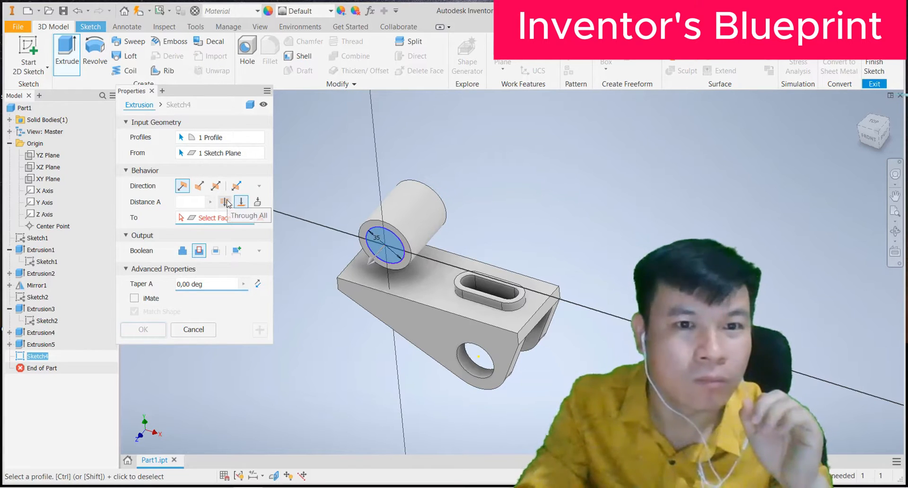
{"action": "left_click", "coordinate": [198, 205]}
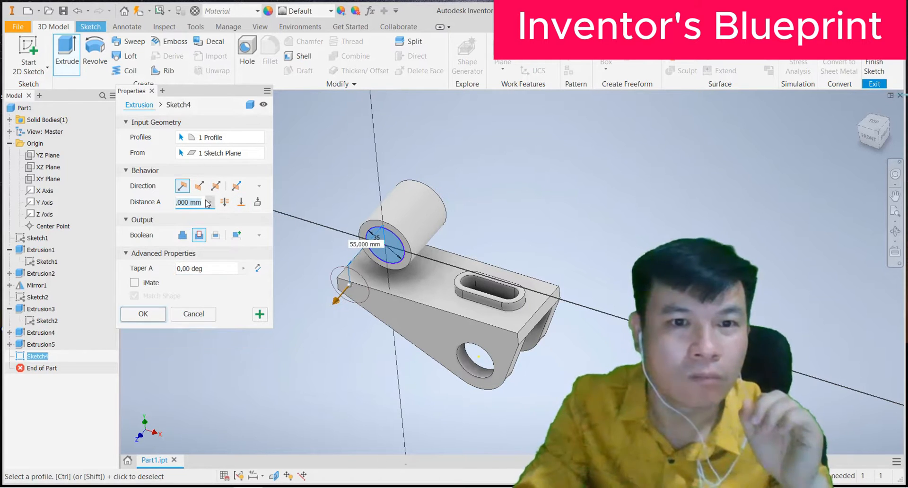
{"action": "left_click", "coordinate": [199, 185]}
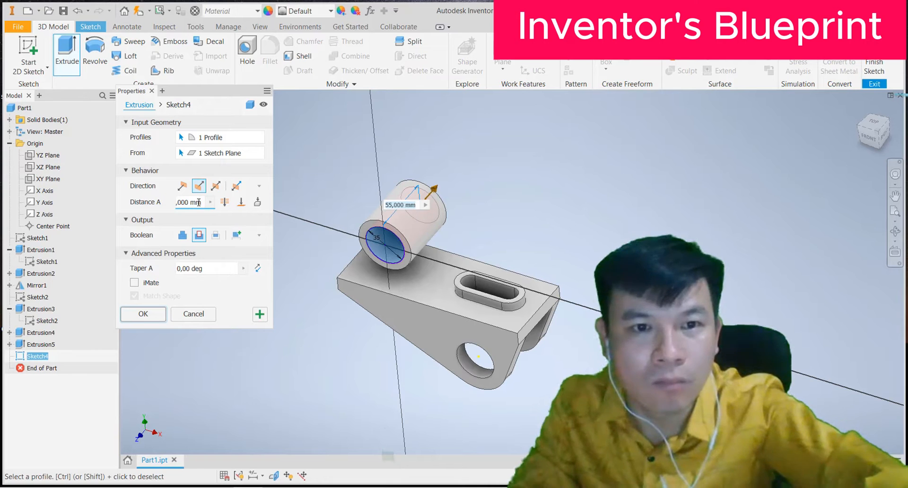
{"action": "left_click_drag", "start_coordinate": [199, 202], "coordinate": [173, 209]}
{"action": "type", "text": "5"}
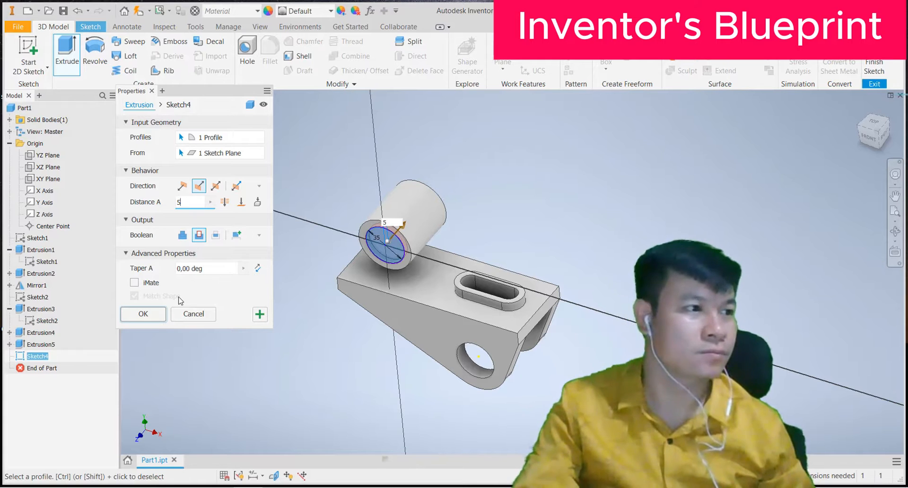
{"action": "left_click", "coordinate": [143, 314]}
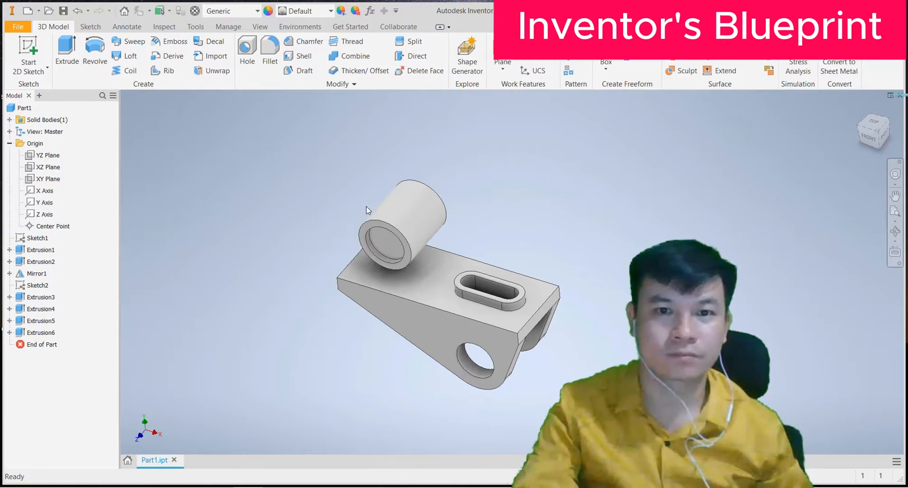
Step: Mirror the Extrusion6 recess across the XY Plane onto the boss's opposite end
{"action": "middle_click_drag", "start_coordinate": [389, 240], "coordinate": [370, 270]}
{"action": "scroll", "coordinate": [376, 268], "scroll_direction": "down", "scroll_amount": 3}
{"action": "scroll", "coordinate": [379, 266], "scroll_direction": "up", "scroll_amount": 8}
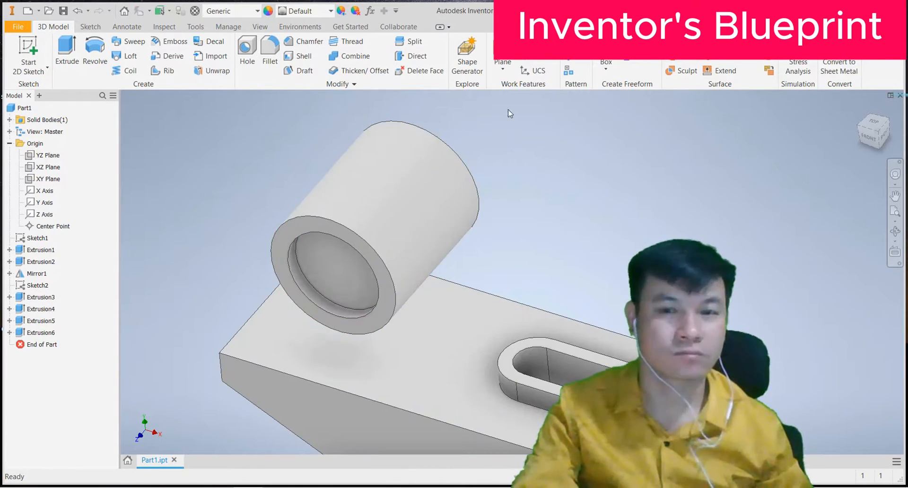
{"action": "left_click", "coordinate": [584, 41]}
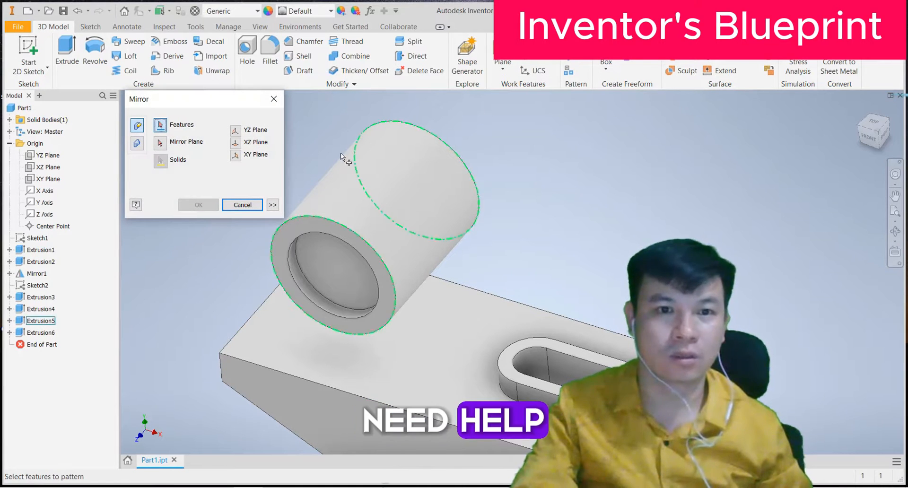
{"action": "left_click", "coordinate": [319, 263]}
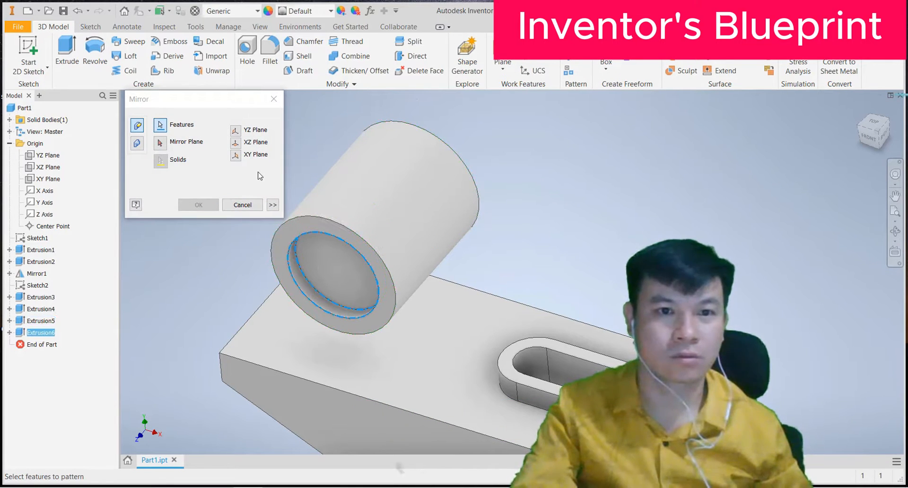
{"action": "left_click", "coordinate": [206, 145]}
{"action": "left_click", "coordinate": [235, 143]}
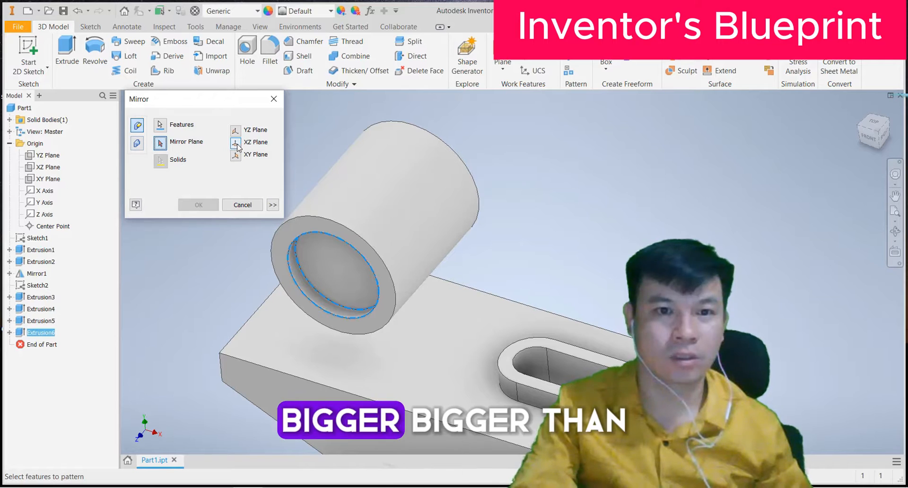
{"action": "left_click", "coordinate": [236, 131]}
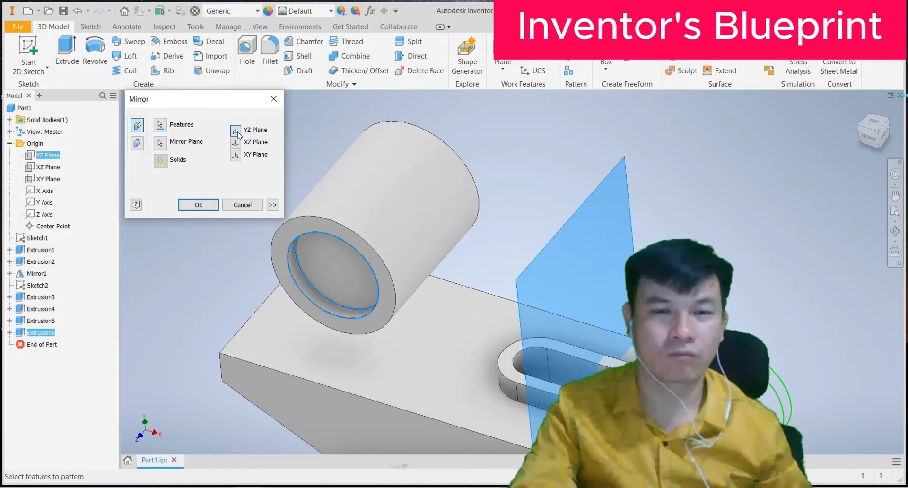
{"action": "left_click", "coordinate": [237, 156]}
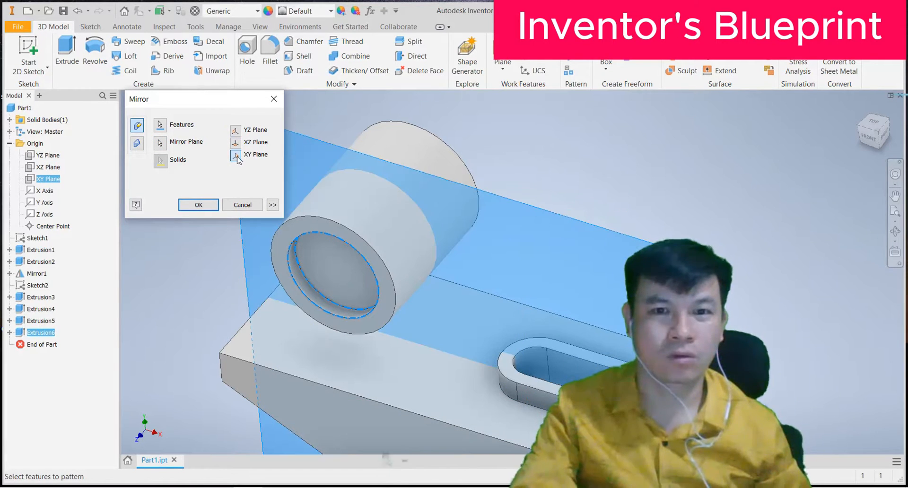
{"action": "left_click", "coordinate": [212, 202]}
{"action": "key", "text": "F4"}
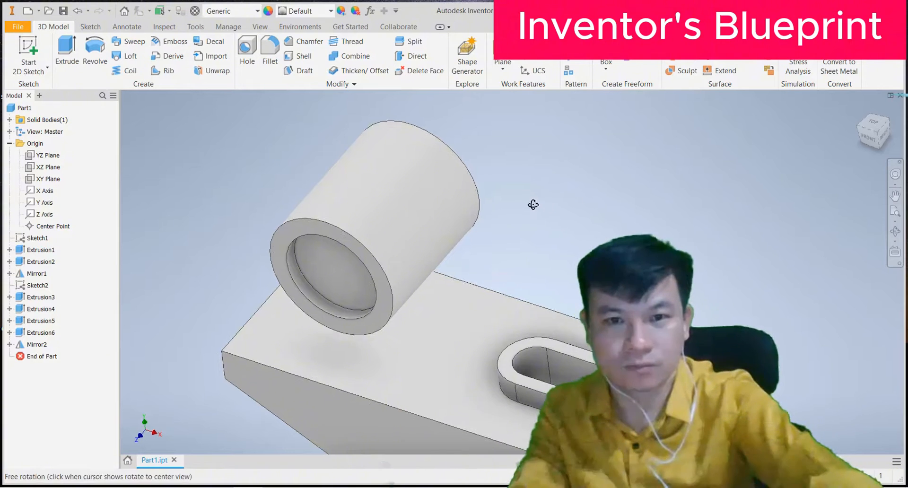
{"action": "mouse_move", "coordinate": [533, 204]}
{"action": "left_mouse_down"}
{"action": "mouse_move", "coordinate": [473, 229]}
{"action": "mouse_move", "coordinate": [525, 199]}
{"action": "left_mouse_up"}
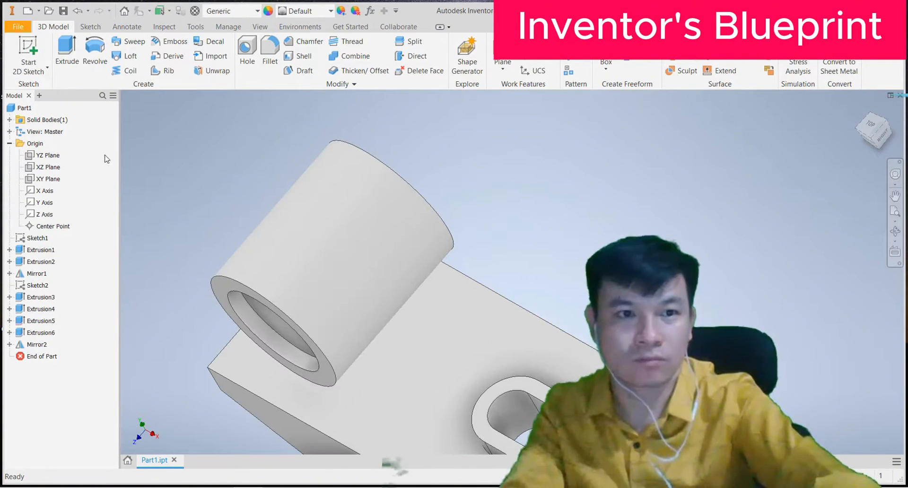
{"action": "key", "text": "F4"}
{"action": "left_click_drag", "start_coordinate": [406, 223], "coordinate": [468, 255]}
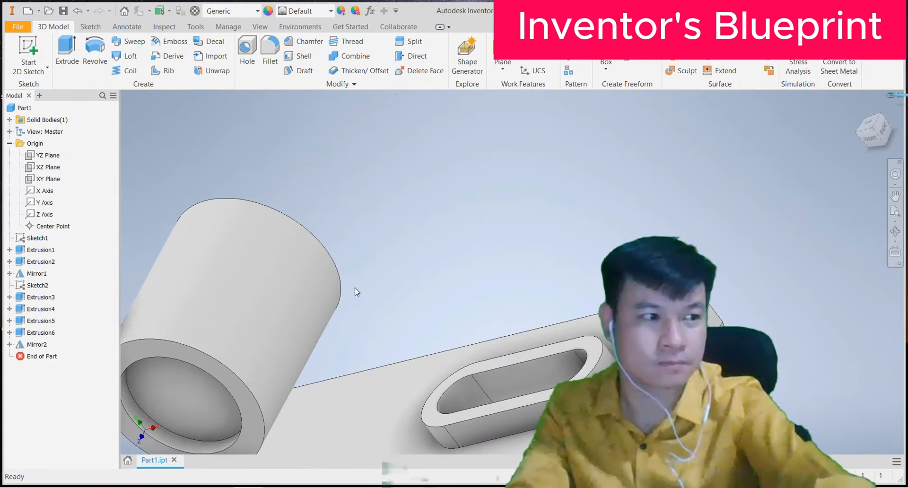
{"action": "scroll", "coordinate": [388, 277], "scroll_direction": "down", "scroll_amount": 3}
{"action": "scroll", "coordinate": [388, 276], "scroll_direction": "up", "scroll_amount": 3}
{"action": "scroll", "coordinate": [388, 278], "scroll_direction": "down", "scroll_amount": 6}
{"action": "scroll", "coordinate": [388, 278], "scroll_direction": "up", "scroll_amount": 2}
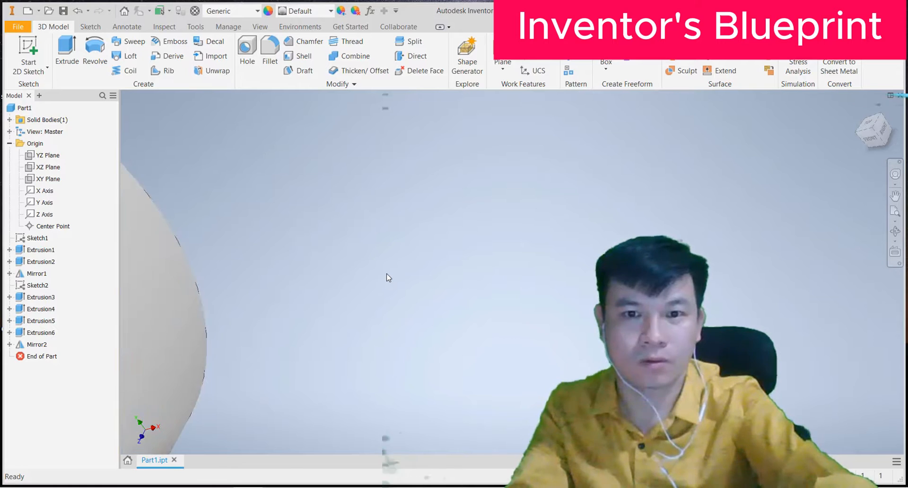
{"action": "scroll", "coordinate": [389, 278], "scroll_direction": "up", "scroll_amount": 8}
{"action": "middle_click_drag", "start_coordinate": [368, 280], "coordinate": [403, 303], "text": "shift"}
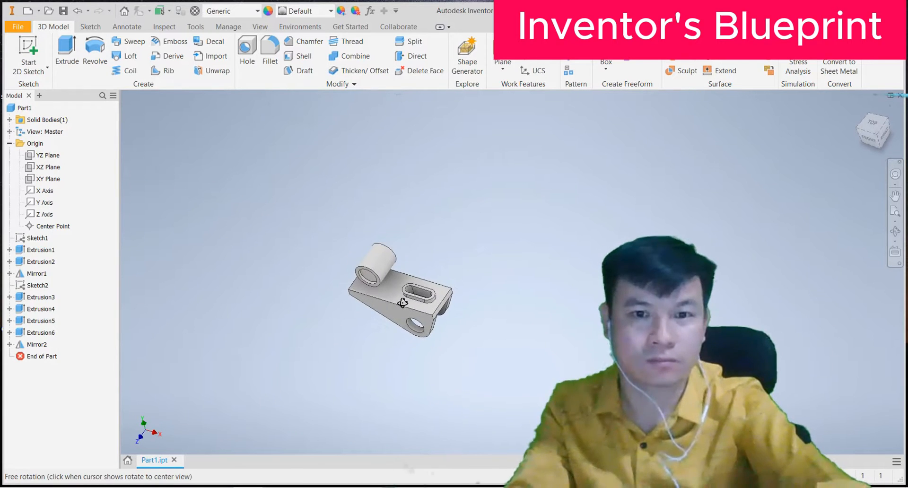
{"action": "scroll", "coordinate": [373, 260], "scroll_direction": "down", "scroll_amount": 3}
{"action": "scroll", "coordinate": [373, 260], "scroll_direction": "up", "scroll_amount": 4}
{"action": "scroll", "coordinate": [374, 260], "scroll_direction": "down", "scroll_amount": 6}
{"action": "left_click", "coordinate": [424, 319]}
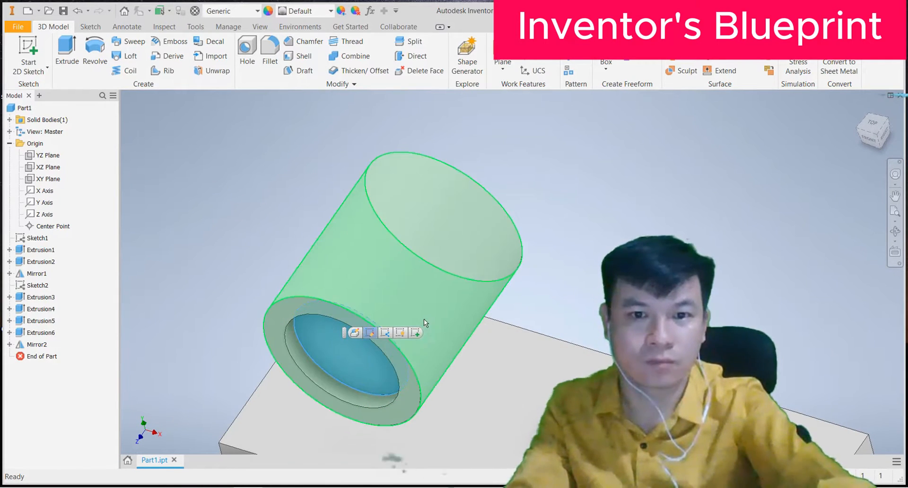
Step: Sketch a 20 mm circle at the origin of the boss's recessed face and finish the sketch
{"action": "left_click", "coordinate": [415, 333]}
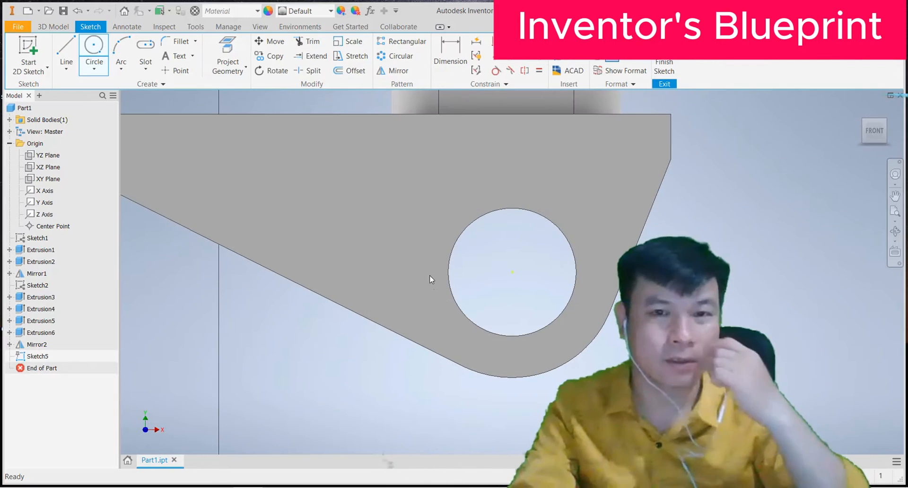
{"action": "scroll", "coordinate": [523, 252], "scroll_direction": "down", "scroll_amount": 3}
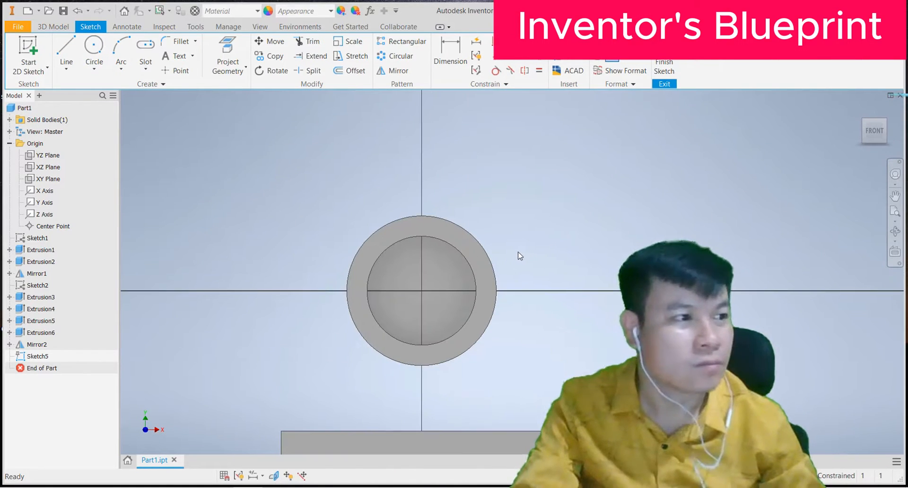
{"action": "left_click", "coordinate": [94, 46]}
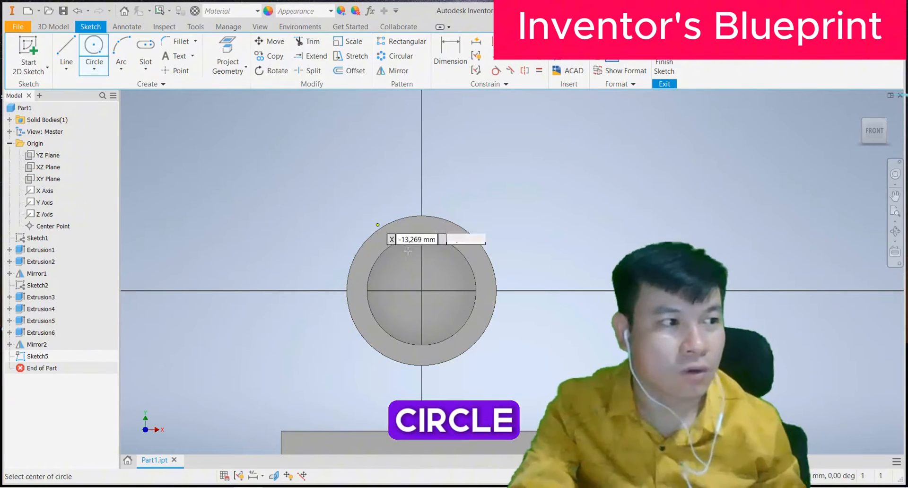
{"action": "left_click", "coordinate": [422, 291]}
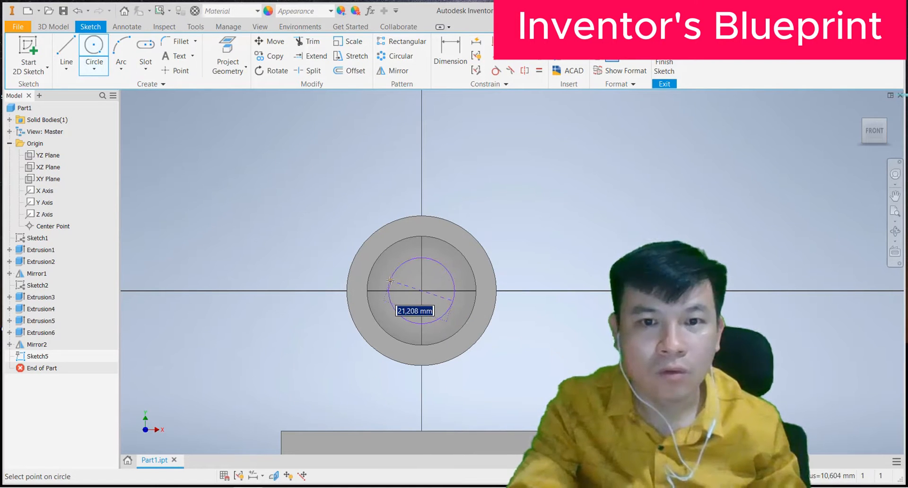
{"action": "type", "text": "20"}
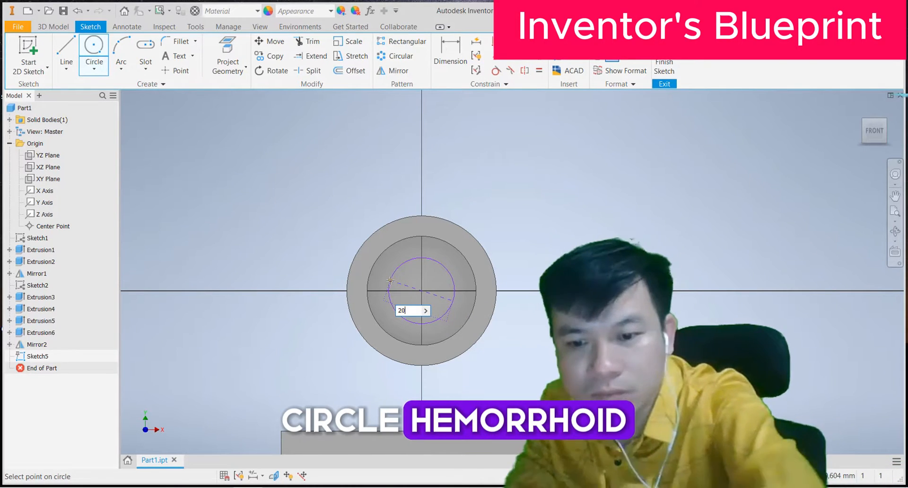
{"action": "key", "text": "Return"}
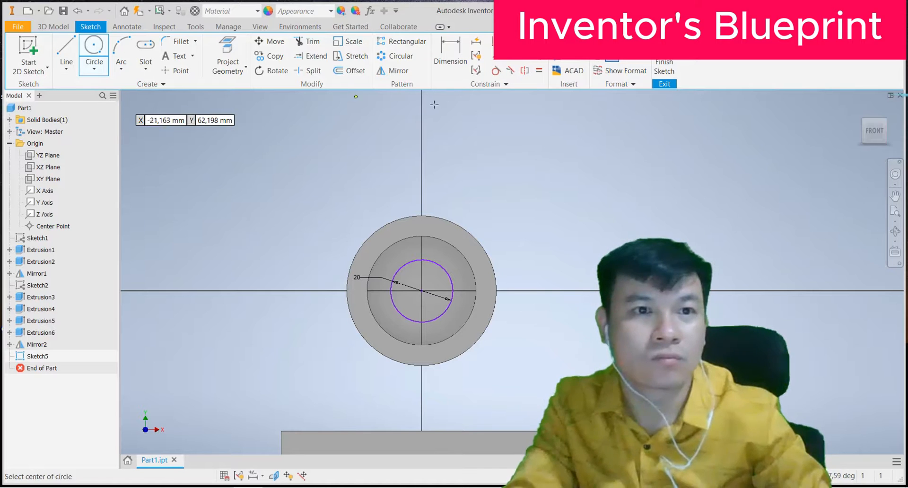
{"action": "left_click", "coordinate": [665, 68]}
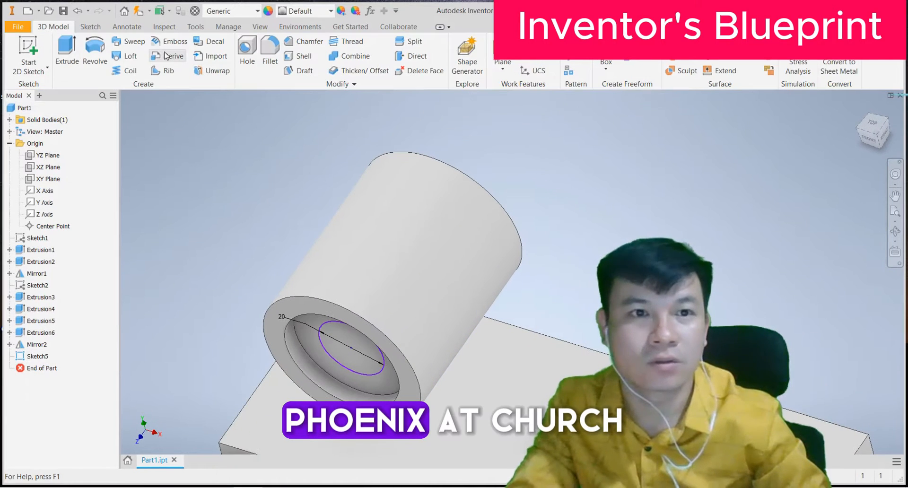
{"action": "left_click", "coordinate": [67, 51]}
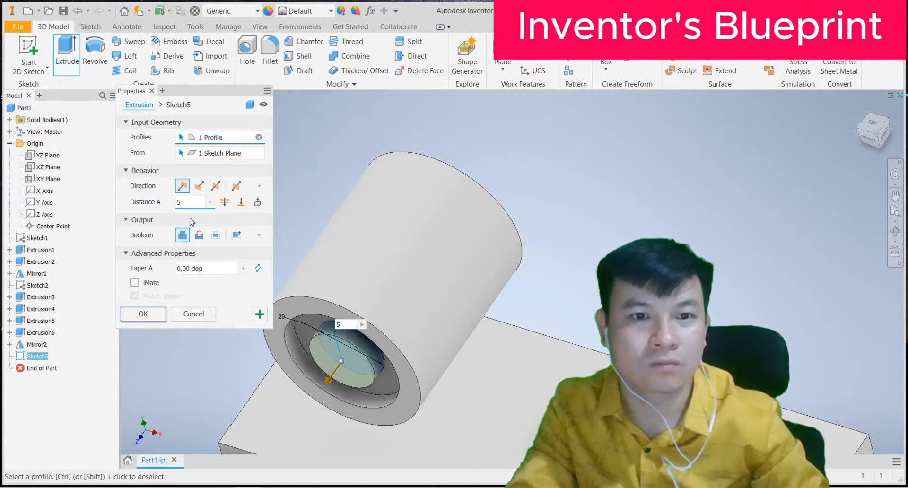
{"action": "left_click", "coordinate": [199, 234]}
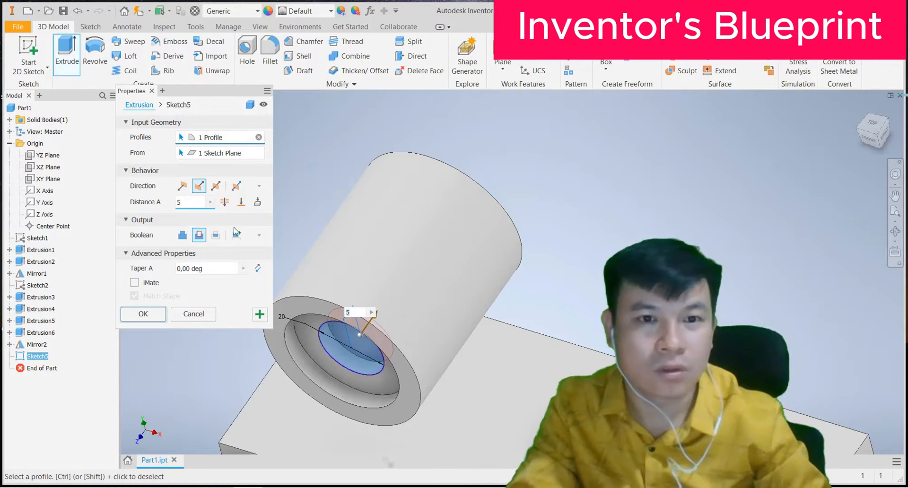
{"action": "left_click", "coordinate": [225, 202]}
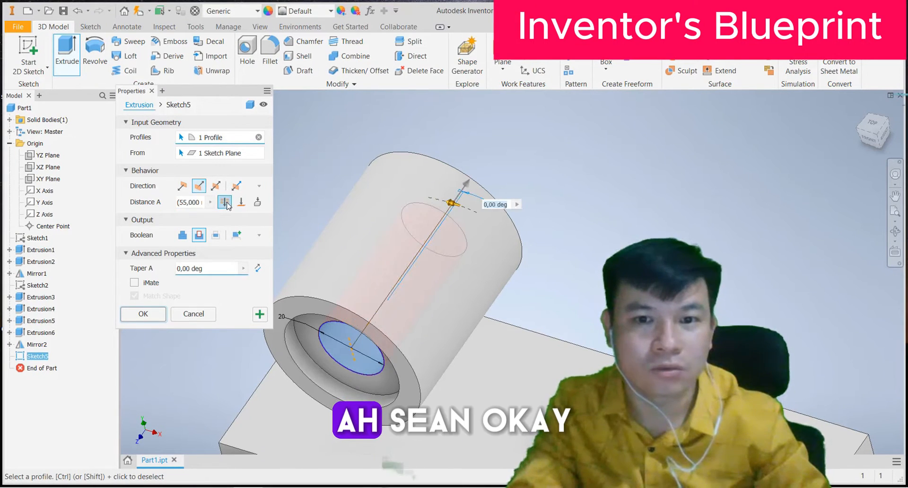
{"action": "left_click", "coordinate": [148, 313]}
{"action": "middle_click_drag", "start_coordinate": [588, 272], "coordinate": [539, 265], "text": "shift"}
{"action": "scroll", "coordinate": [513, 308], "scroll_direction": "down", "scroll_amount": 4}
{"action": "scroll", "coordinate": [513, 308], "scroll_direction": "up", "scroll_amount": 7}
{"action": "middle_click_drag", "start_coordinate": [513, 310], "coordinate": [501, 251], "text": "shift"}
{"action": "scroll", "coordinate": [505, 248], "scroll_direction": "up", "scroll_amount": 3}
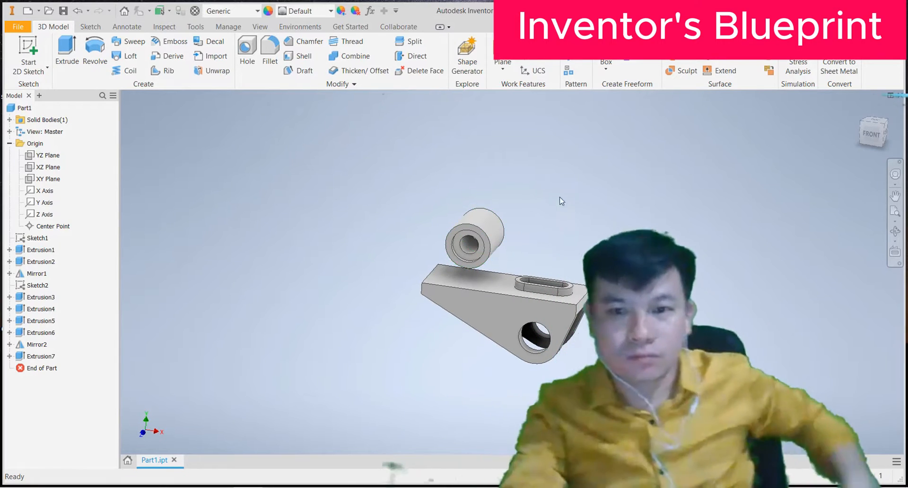
{"action": "middle_click_drag", "start_coordinate": [584, 212], "coordinate": [544, 239], "text": "shift"}
{"action": "scroll", "coordinate": [484, 230], "scroll_direction": "down", "scroll_amount": 4}
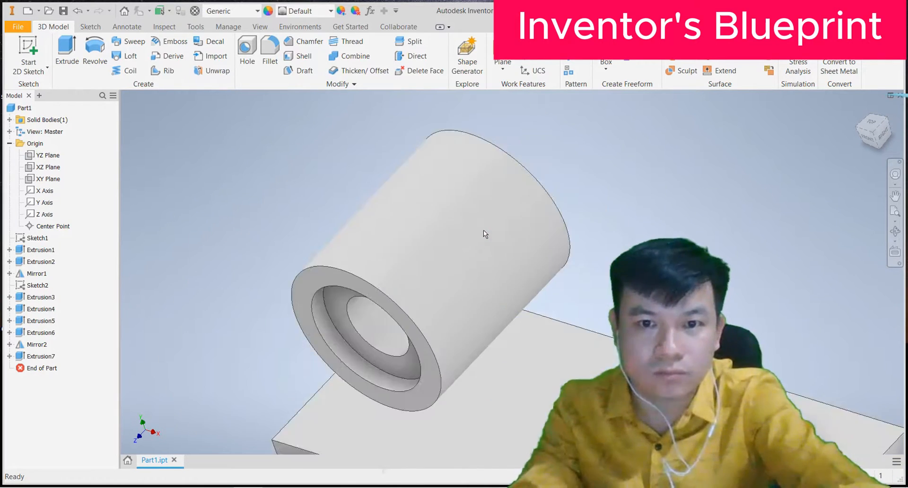
{"action": "scroll", "coordinate": [483, 230], "scroll_direction": "up", "scroll_amount": 3}
{"action": "scroll", "coordinate": [473, 251], "scroll_direction": "down", "scroll_amount": 4}
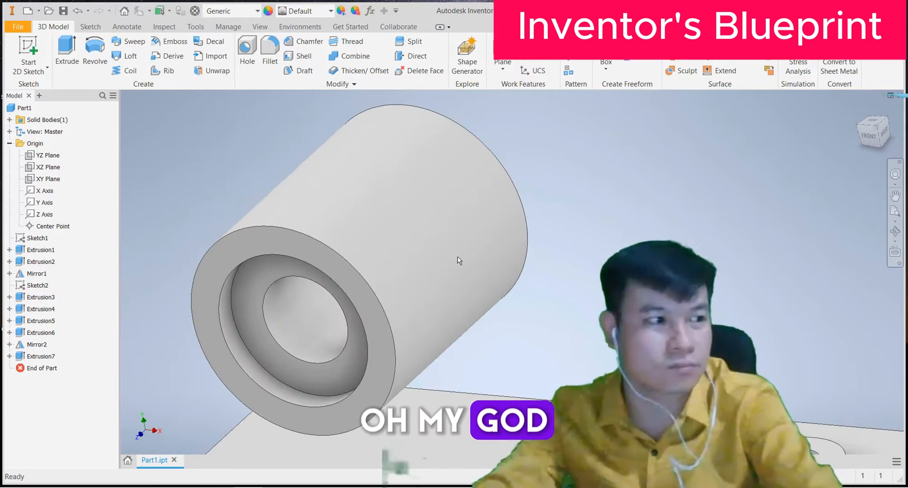
{"action": "middle_click_drag", "start_coordinate": [460, 260], "coordinate": [447, 266], "text": "shift"}
{"action": "scroll", "coordinate": [466, 232], "scroll_direction": "down", "scroll_amount": 8}
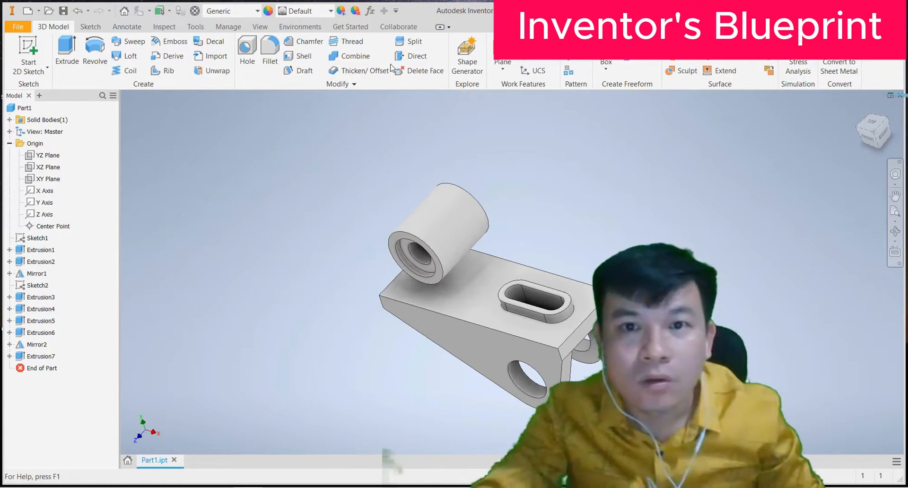
Step: Create Work Plane1 offset -10 mm from the boss cylinder's end face
{"action": "left_click", "coordinate": [506, 71]}
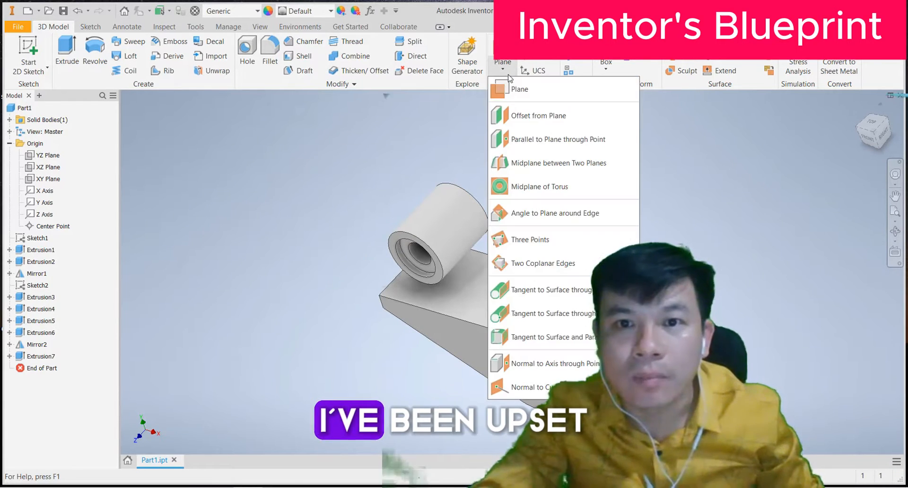
{"action": "left_click", "coordinate": [527, 116]}
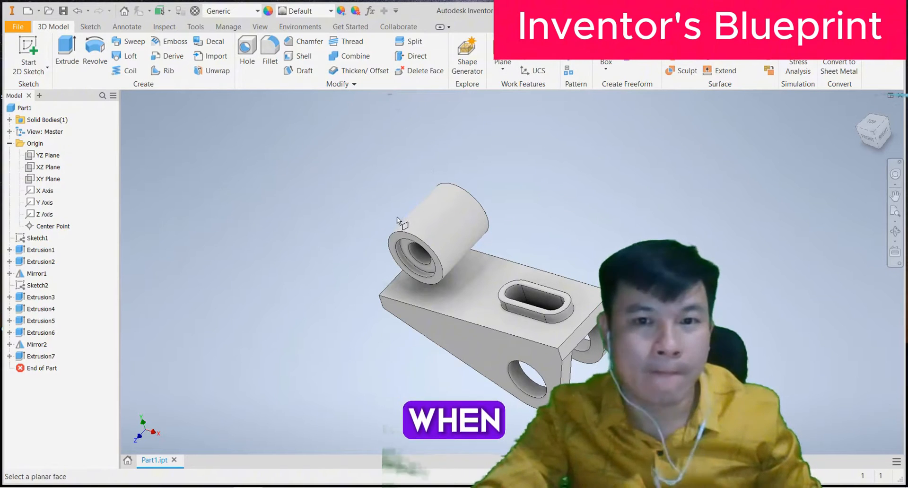
{"action": "left_click", "coordinate": [398, 234]}
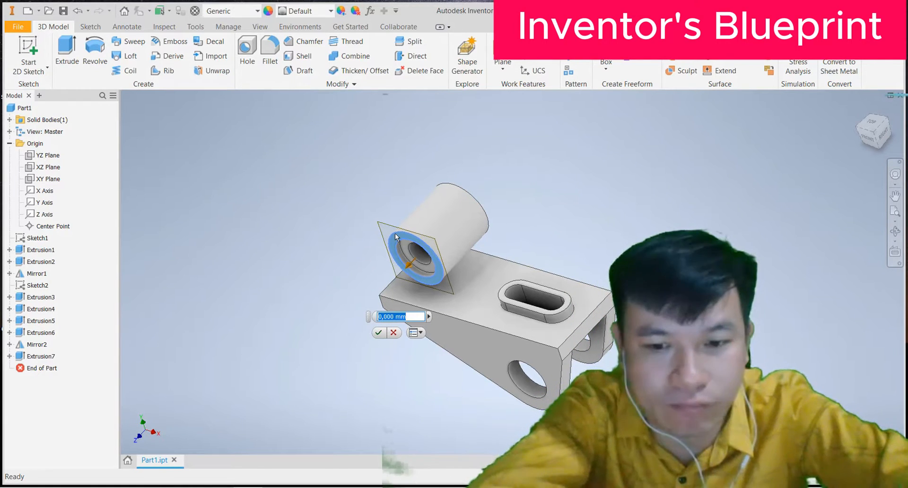
{"action": "type", "text": "-10"}
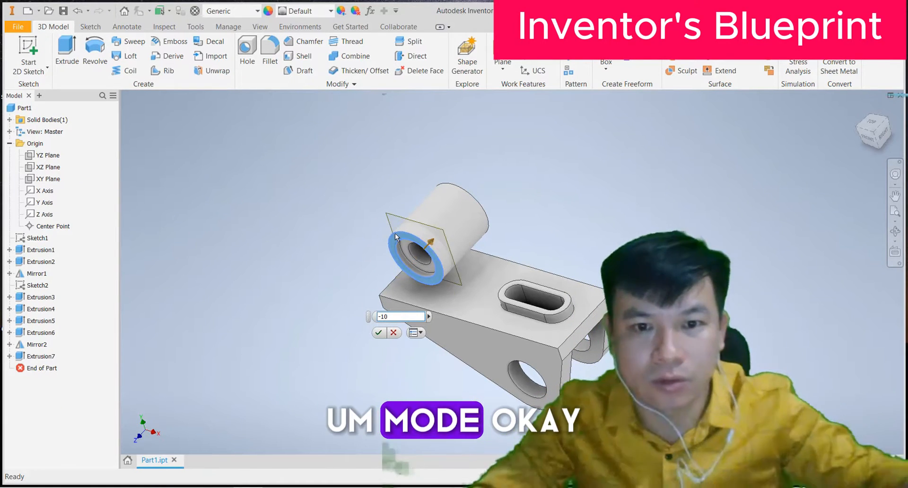
{"action": "left_click", "coordinate": [379, 333]}
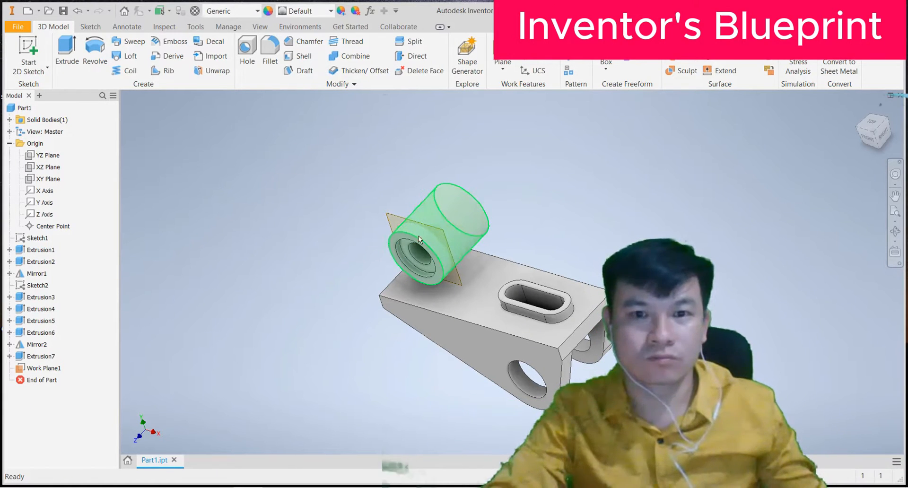
{"action": "left_click", "coordinate": [52, 368]}
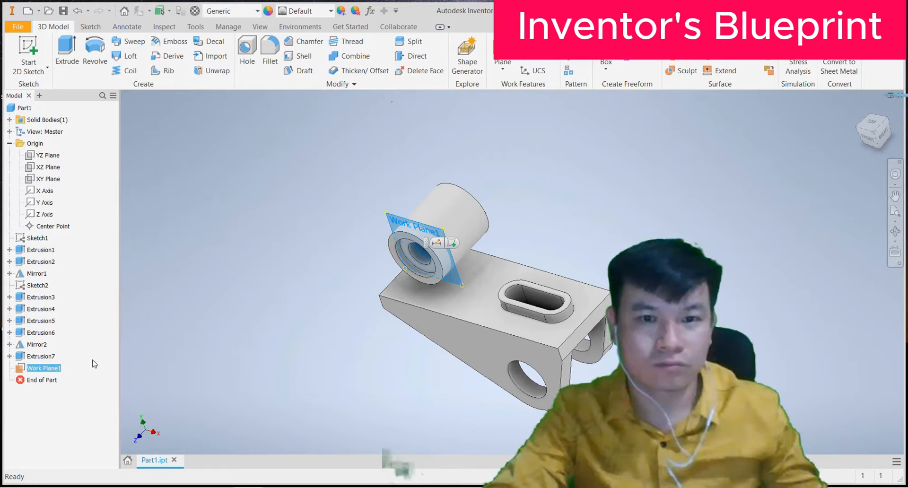
Step: On Work Plane1, sketch slanted lines from the circle's left and right sides to the base's top edge
{"action": "left_click", "coordinate": [452, 243]}
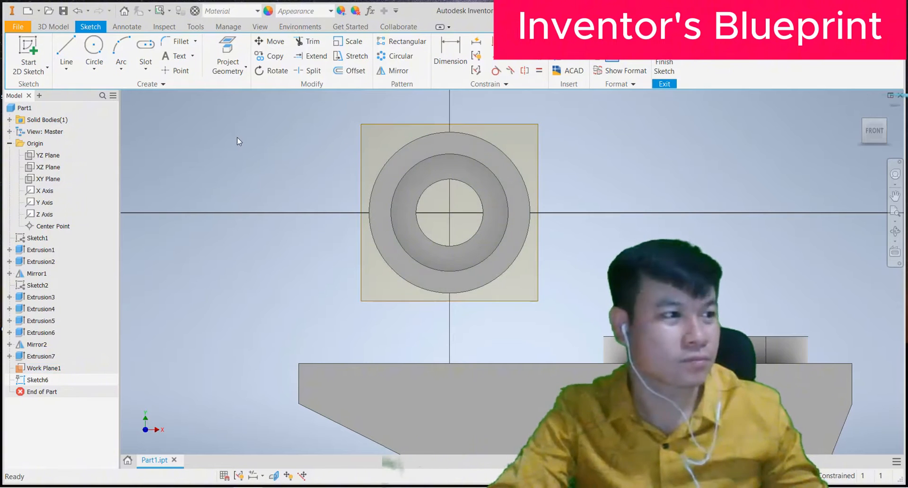
{"action": "left_click", "coordinate": [66, 52]}
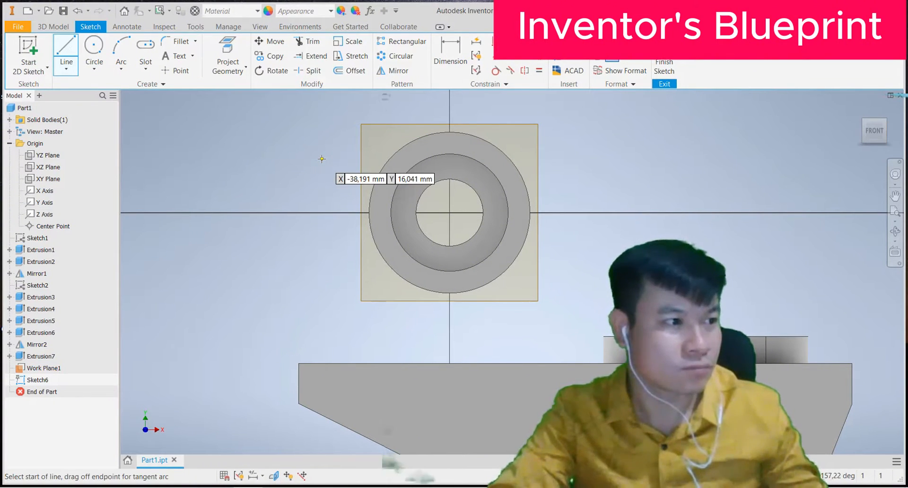
{"action": "left_click", "coordinate": [370, 212]}
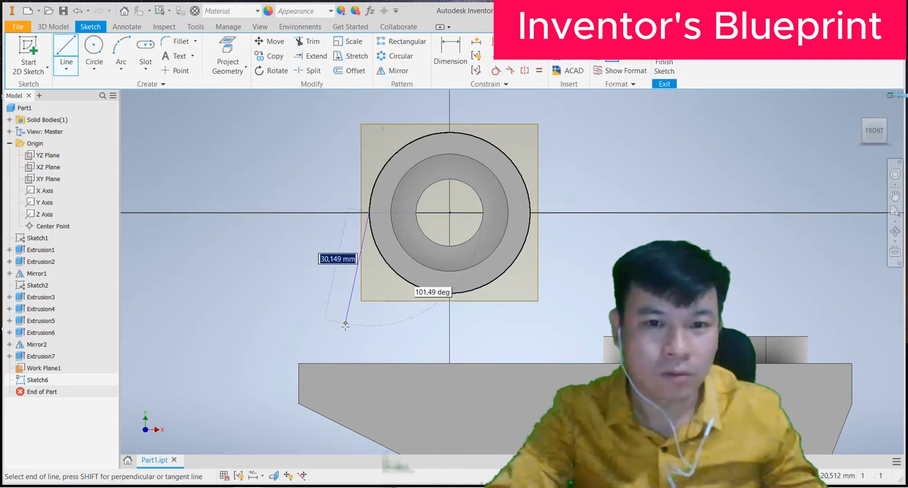
{"action": "double_click", "coordinate": [310, 363]}
{"action": "right_click", "coordinate": [255, 284]}
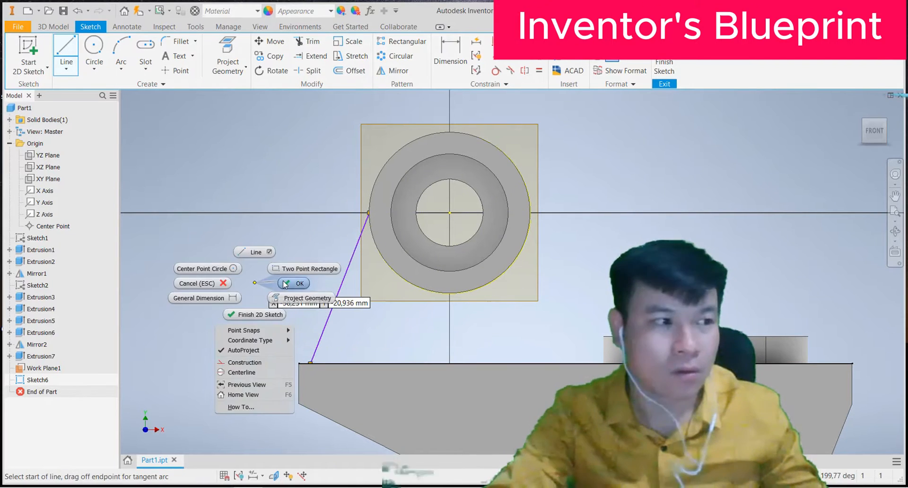
{"action": "left_click", "coordinate": [287, 285]}
{"action": "left_click", "coordinate": [67, 47]}
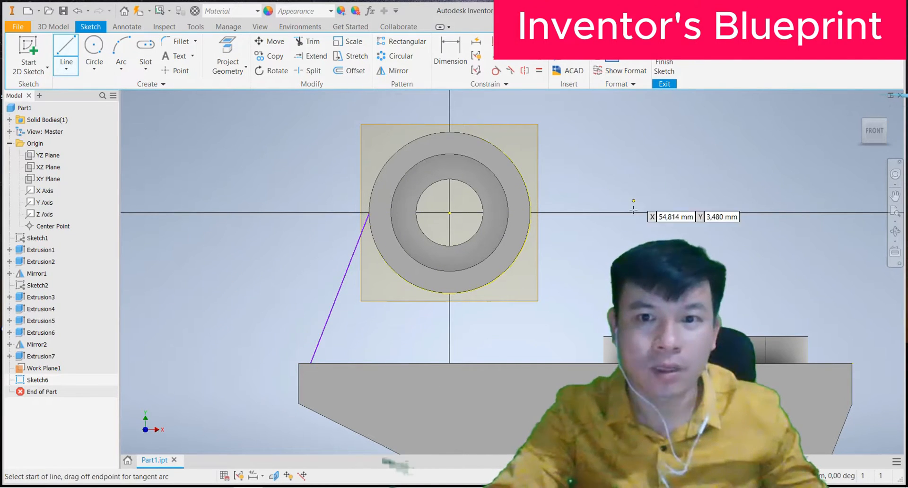
{"action": "left_click", "coordinate": [531, 213]}
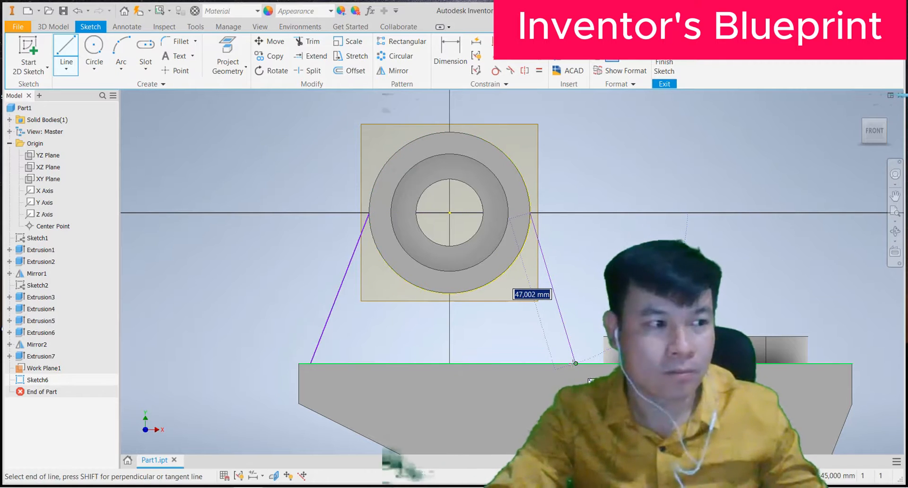
{"action": "double_click", "coordinate": [576, 363]}
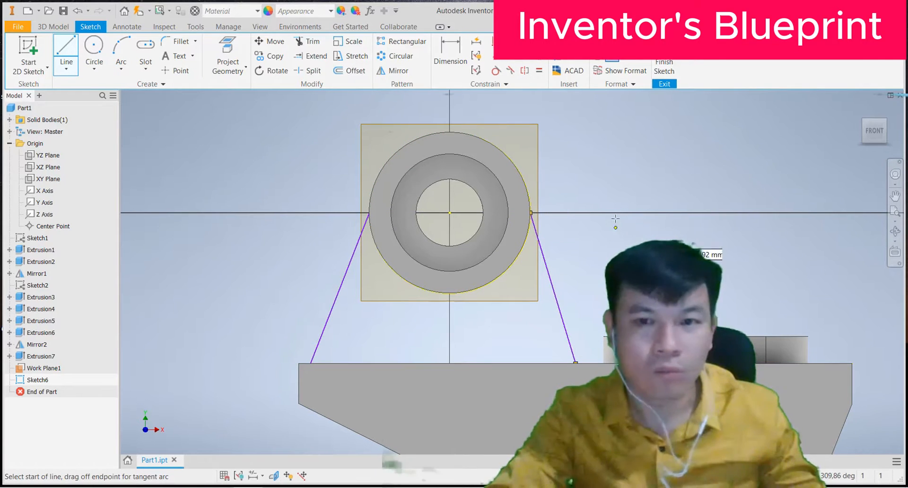
{"action": "right_click", "coordinate": [621, 160]}
{"action": "left_click", "coordinate": [650, 148]}
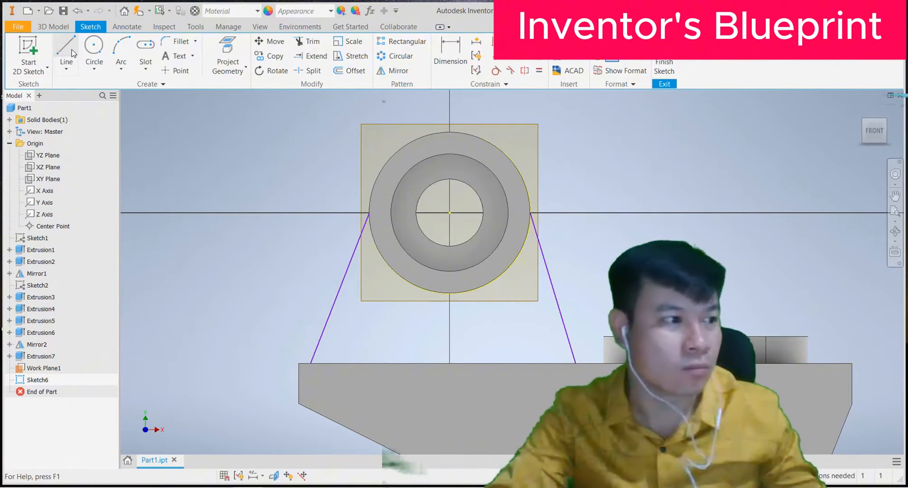
Step: Switch the visual style to Shaded with Hidden Edges
{"action": "left_click", "coordinate": [260, 27]}
{"action": "left_click", "coordinate": [220, 52]}
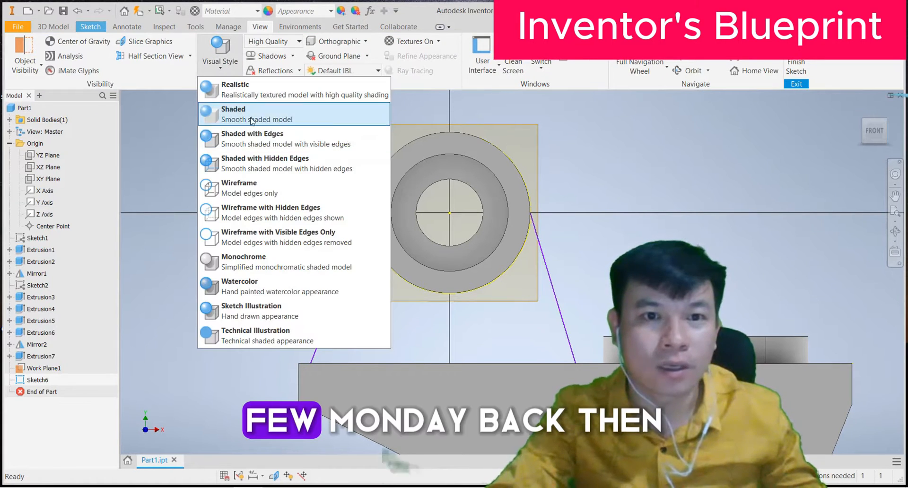
{"action": "left_click", "coordinate": [235, 175]}
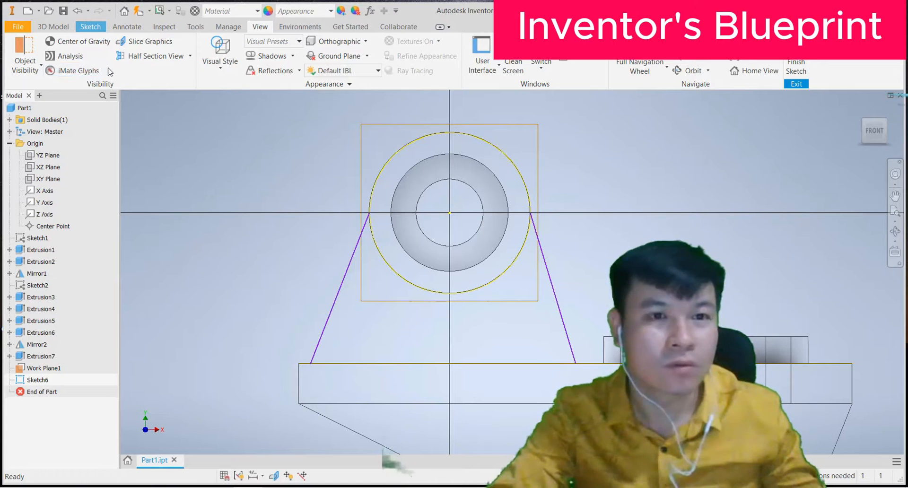
{"action": "left_click", "coordinate": [53, 27]}
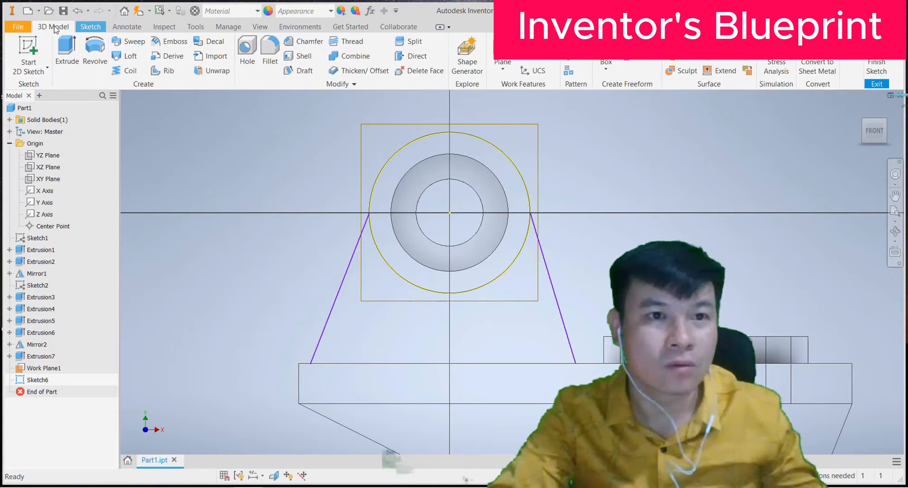
{"action": "left_click", "coordinate": [91, 27]}
Step: Draw a bottom line joining the lower ends of the two slanted lines
{"action": "left_click", "coordinate": [66, 52]}
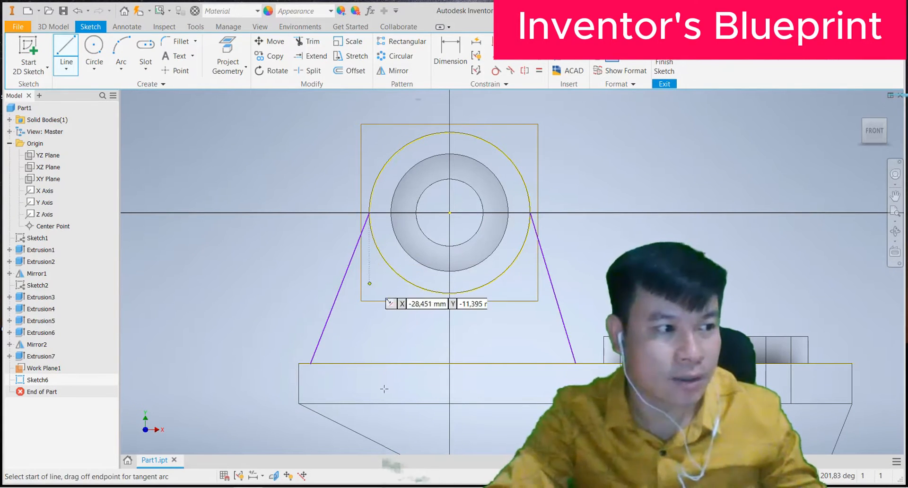
{"action": "left_click", "coordinate": [311, 363]}
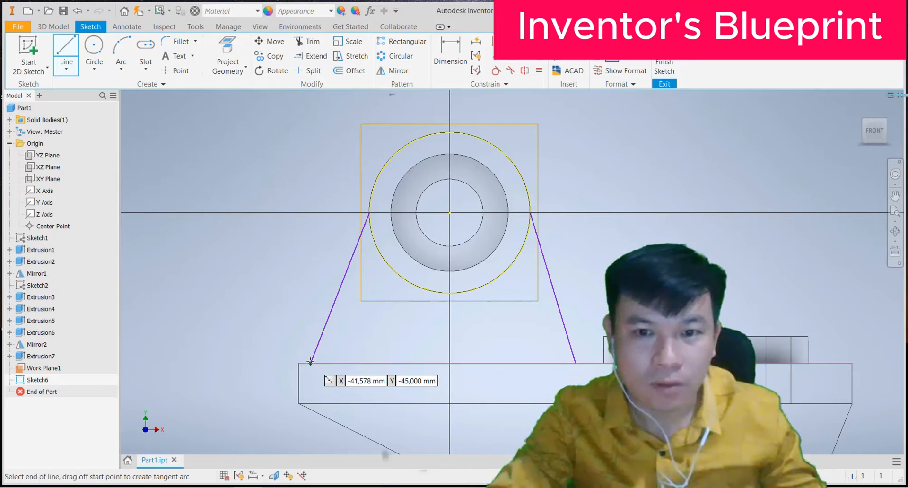
{"action": "left_click", "coordinate": [575, 362]}
{"action": "right_click", "coordinate": [194, 255]}
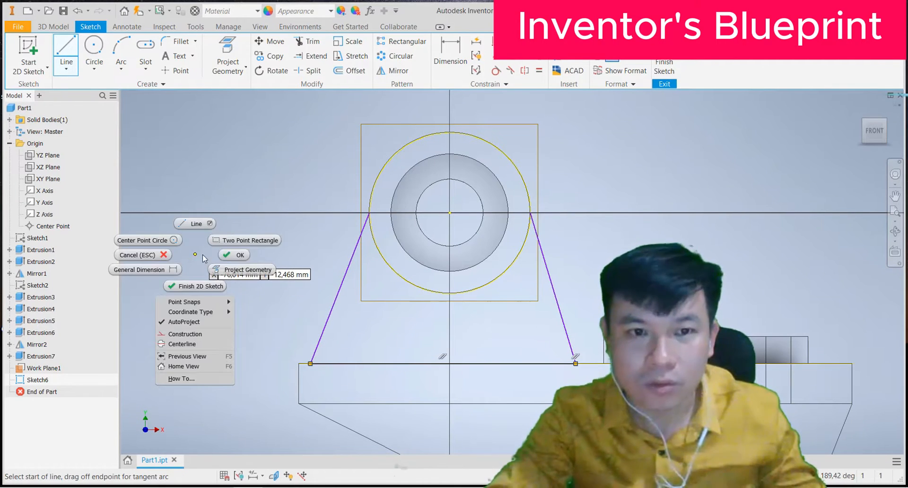
{"action": "left_click", "coordinate": [228, 256]}
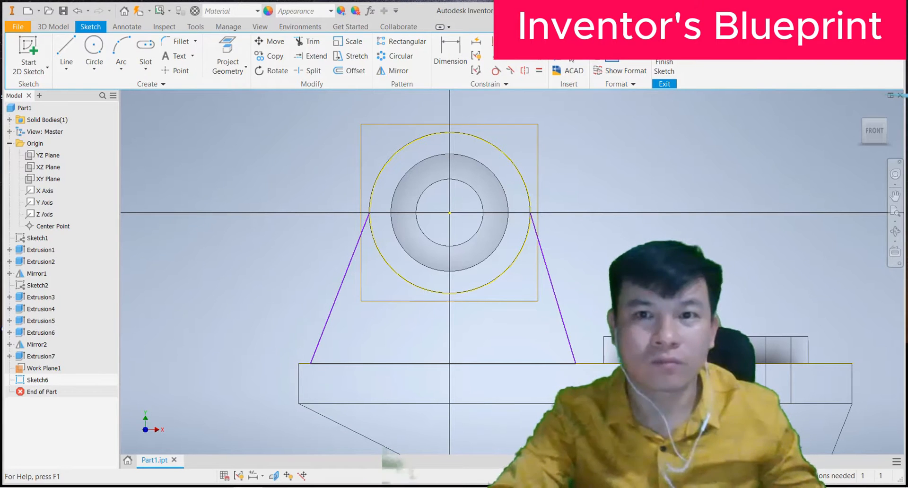
Step: Constrain both slanted lines tangent to the boss circle
{"action": "left_click", "coordinate": [497, 71]}
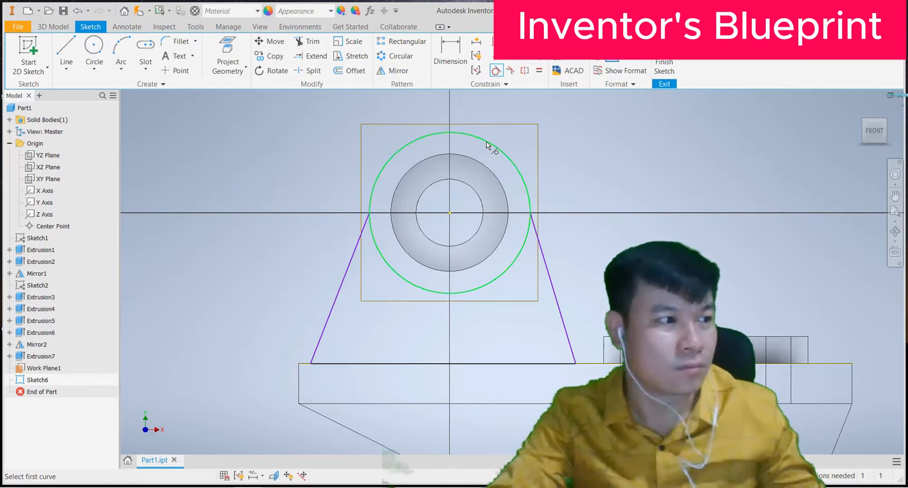
{"action": "left_click", "coordinate": [498, 147]}
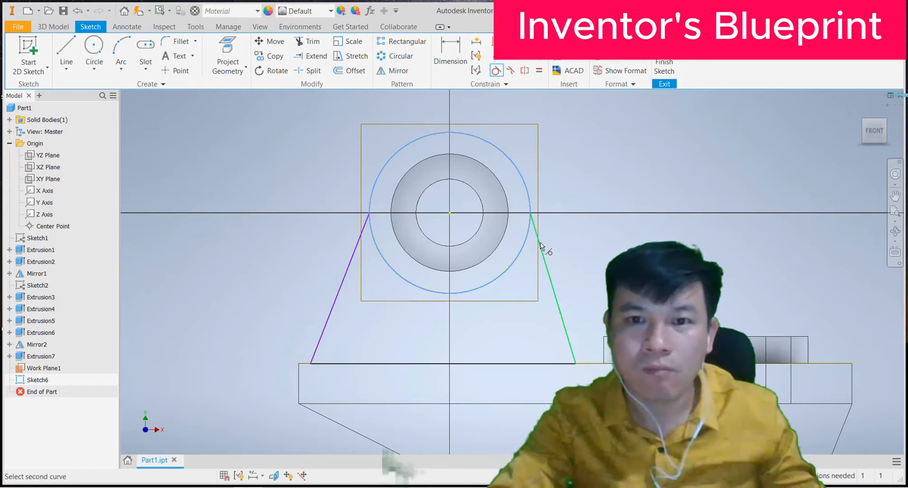
{"action": "left_click", "coordinate": [543, 247]}
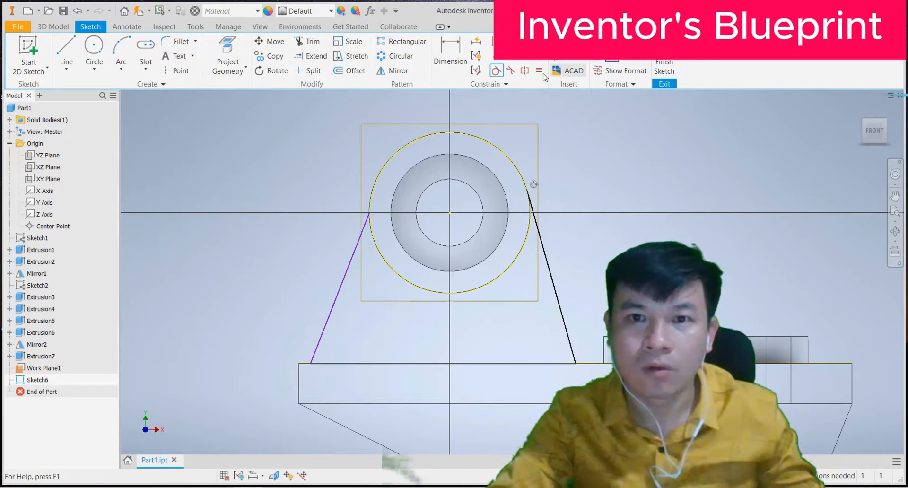
{"action": "left_click", "coordinate": [496, 72]}
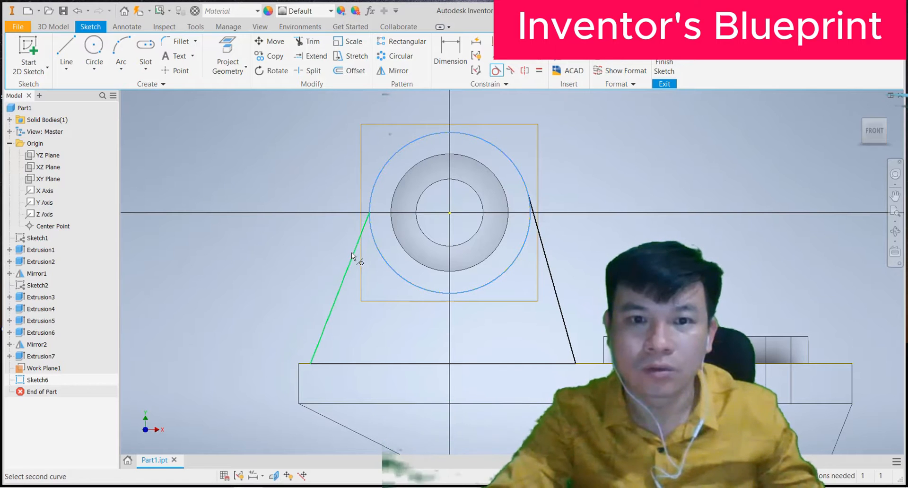
{"action": "right_click", "coordinate": [260, 155]}
{"action": "left_click", "coordinate": [290, 156]}
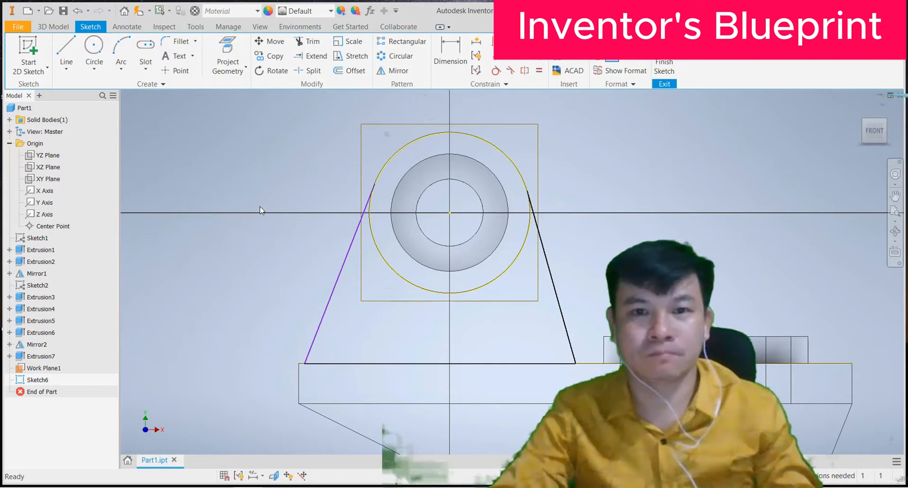
{"action": "scroll", "coordinate": [261, 210], "scroll_direction": "down", "scroll_amount": 3}
{"action": "scroll", "coordinate": [260, 208], "scroll_direction": "up", "scroll_amount": 4}
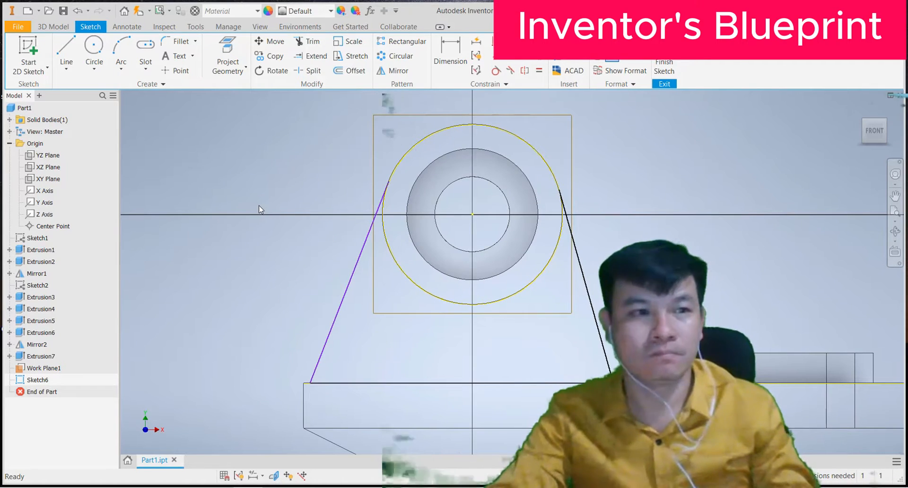
Step: Dimension the distance between the two tapered lines' lower endpoints as 66 mm
{"action": "left_click", "coordinate": [452, 56]}
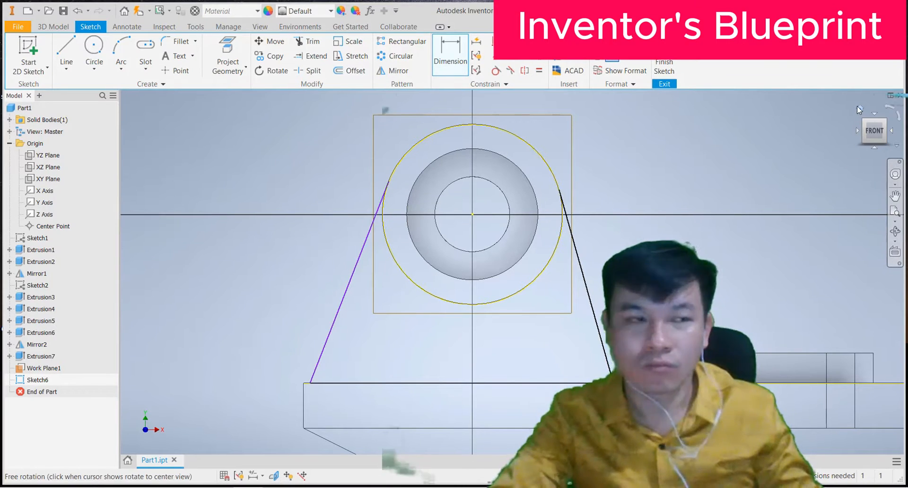
{"action": "left_click", "coordinate": [857, 106]}
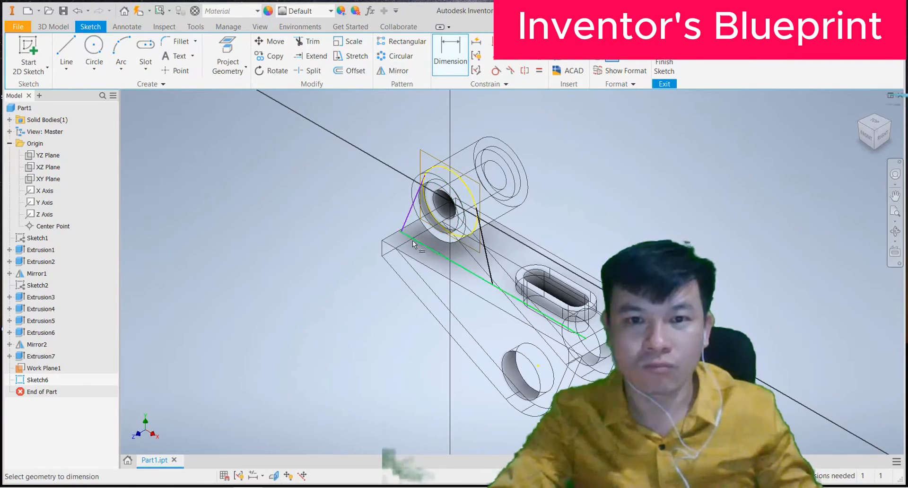
{"action": "left_click", "coordinate": [436, 250]}
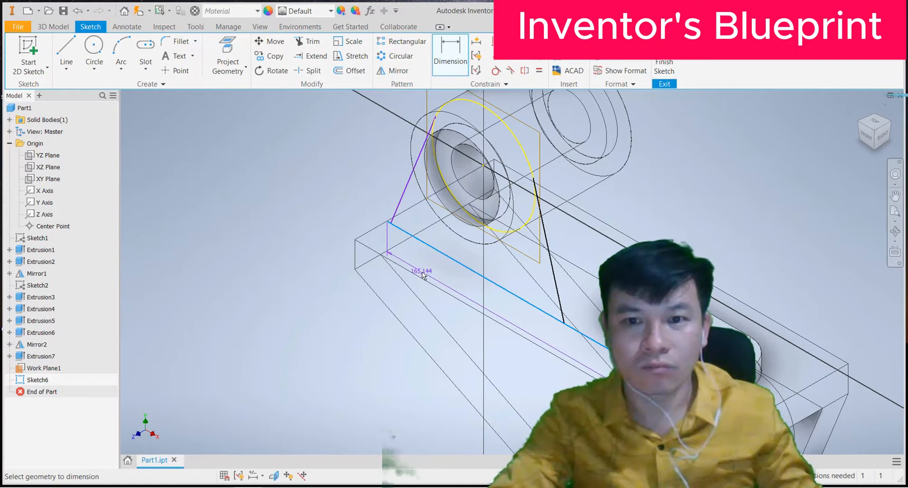
{"action": "key", "text": "Escape"}
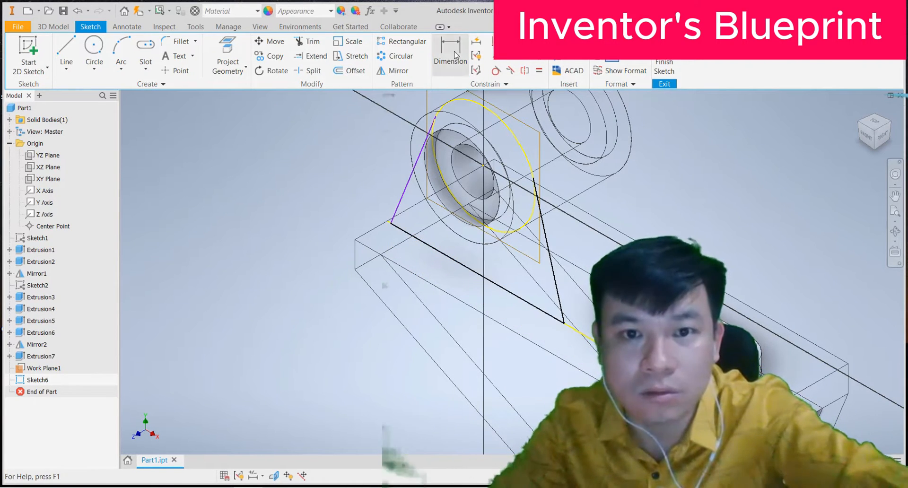
{"action": "left_click", "coordinate": [563, 325]}
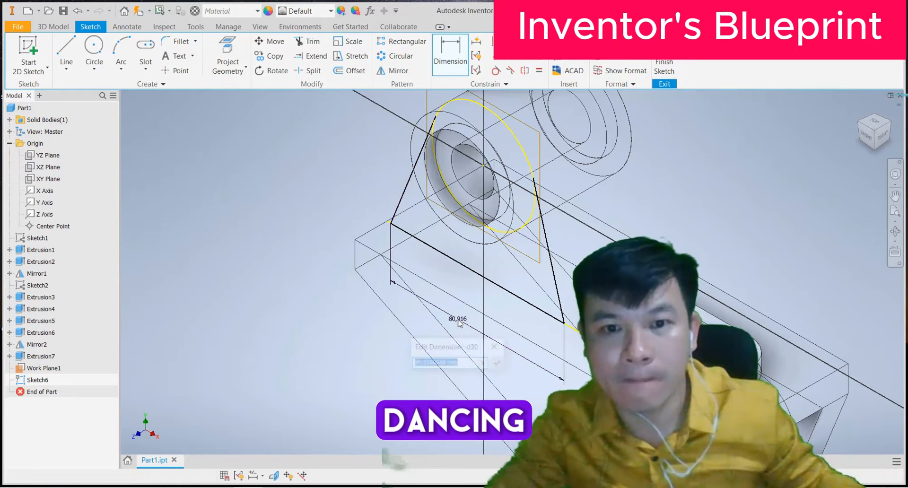
{"action": "left_click", "coordinate": [459, 322]}
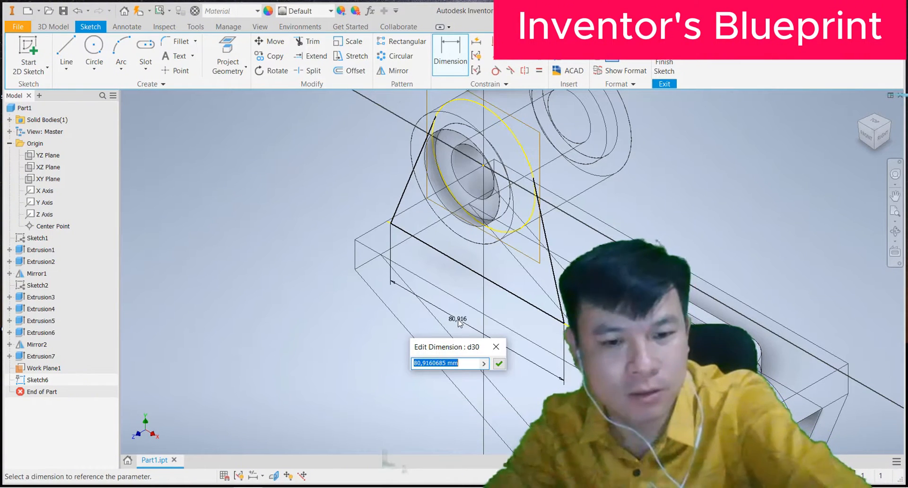
{"action": "type", "text": "66"}
{"action": "left_click", "coordinate": [497, 366]}
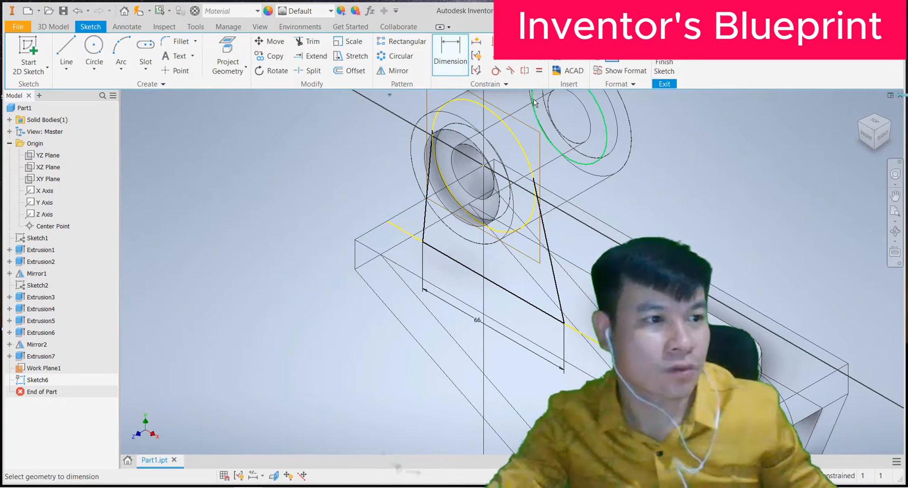
{"action": "left_click", "coordinate": [866, 137]}
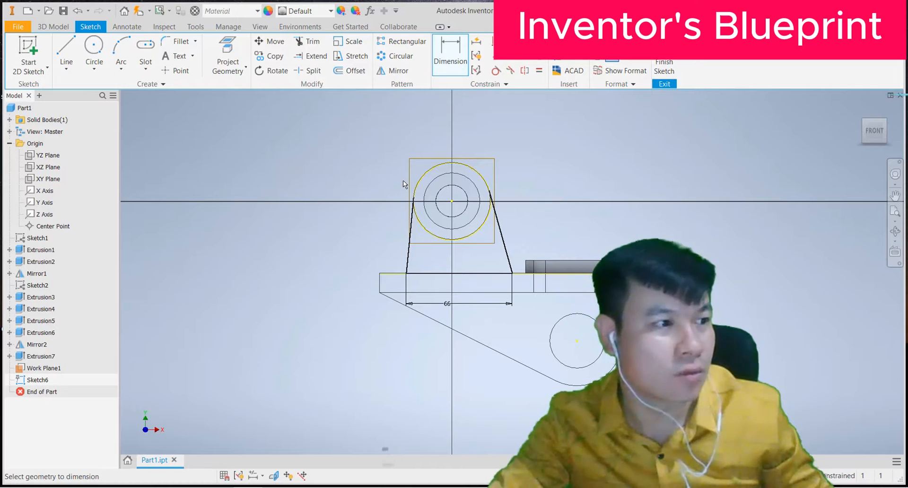
Step: Sketch a line from the boss circle's centre to a point on the base's top edge
{"action": "scroll", "coordinate": [404, 184], "scroll_direction": "down", "scroll_amount": 1}
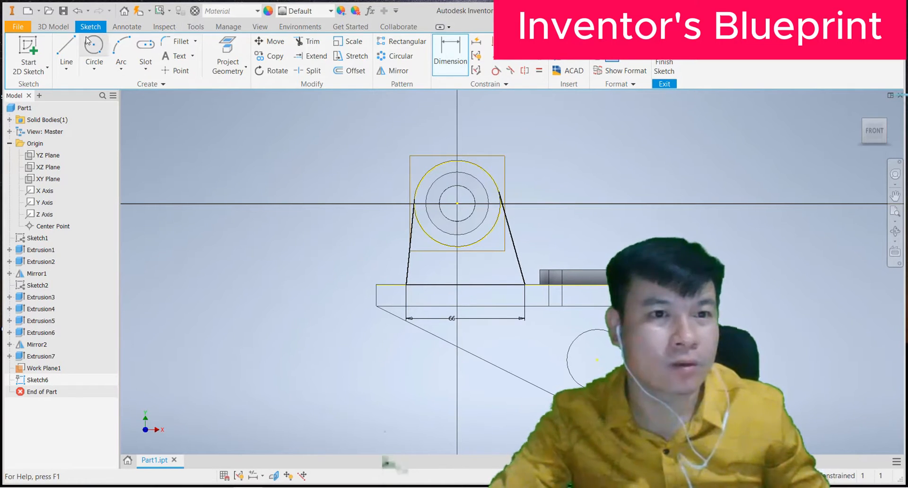
{"action": "left_click", "coordinate": [66, 52]}
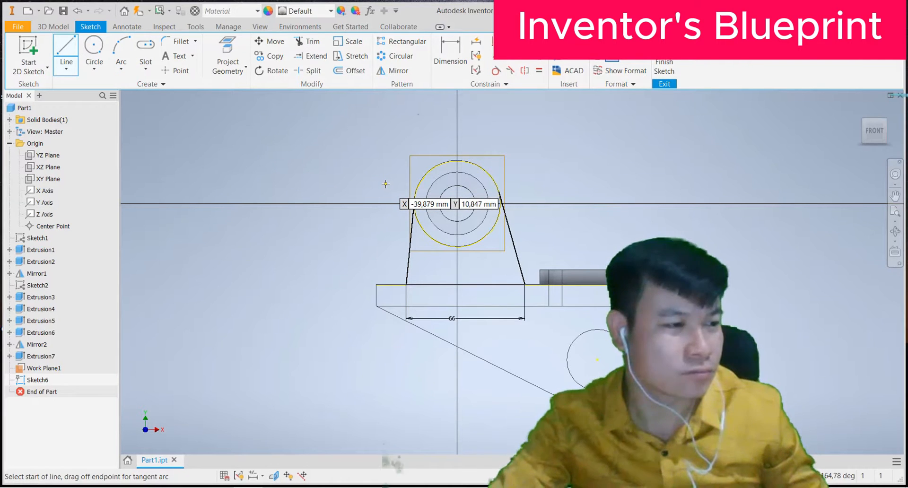
{"action": "left_click", "coordinate": [457, 203]}
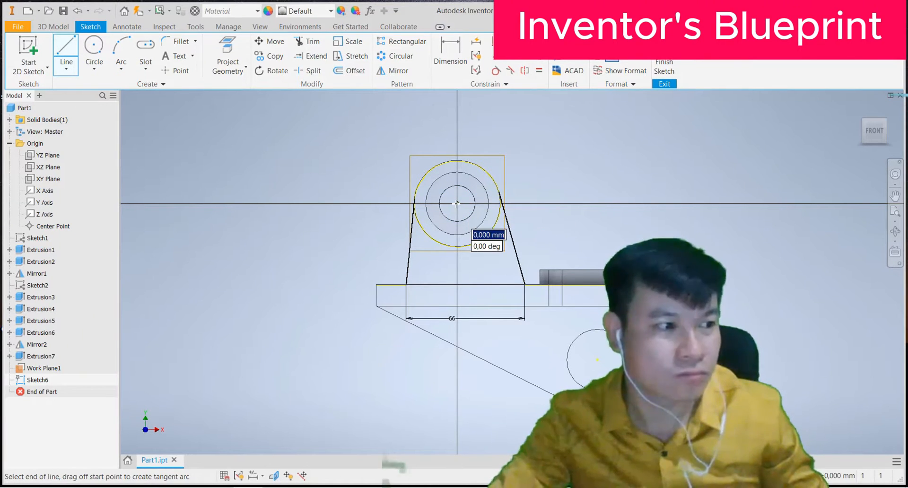
{"action": "scroll", "coordinate": [457, 255], "scroll_direction": "up", "scroll_amount": 4}
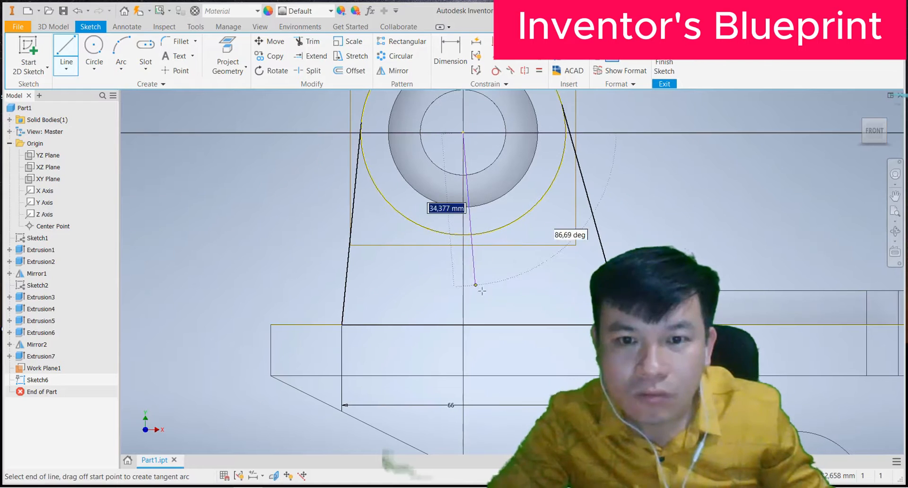
{"action": "left_click", "coordinate": [482, 324]}
{"action": "right_click", "coordinate": [382, 264]}
{"action": "left_click", "coordinate": [408, 265]}
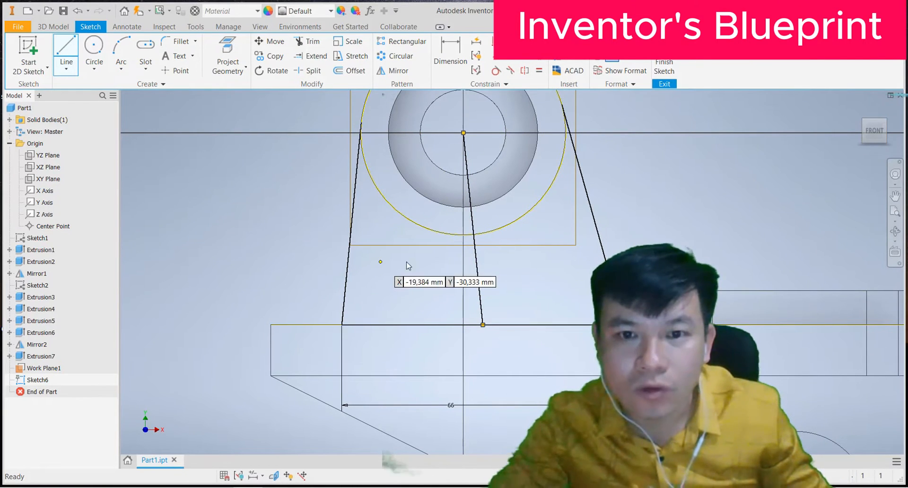
{"action": "left_click", "coordinate": [533, 62]}
{"action": "left_click", "coordinate": [471, 218]}
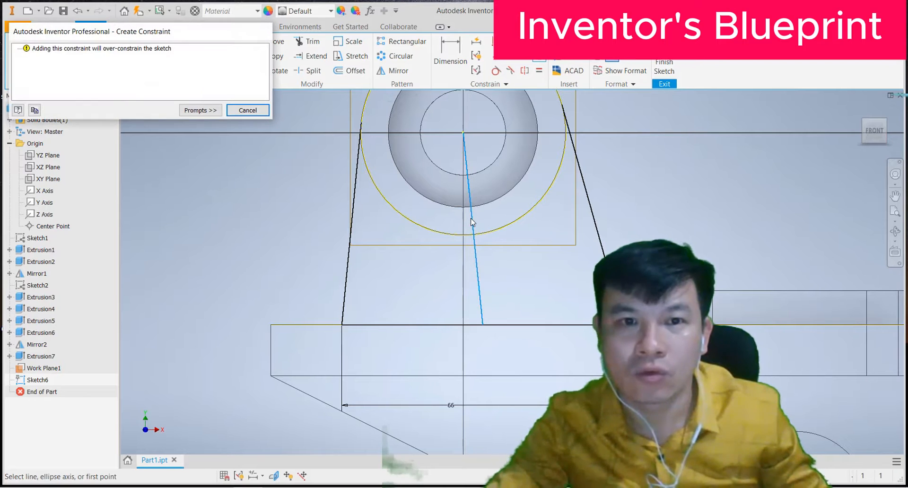
{"action": "left_click", "coordinate": [247, 110]}
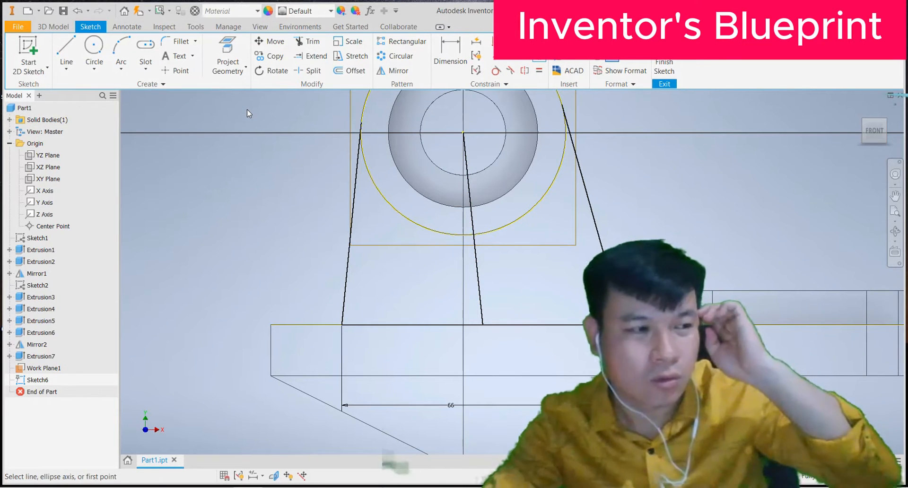
{"action": "key", "text": "Escape"}
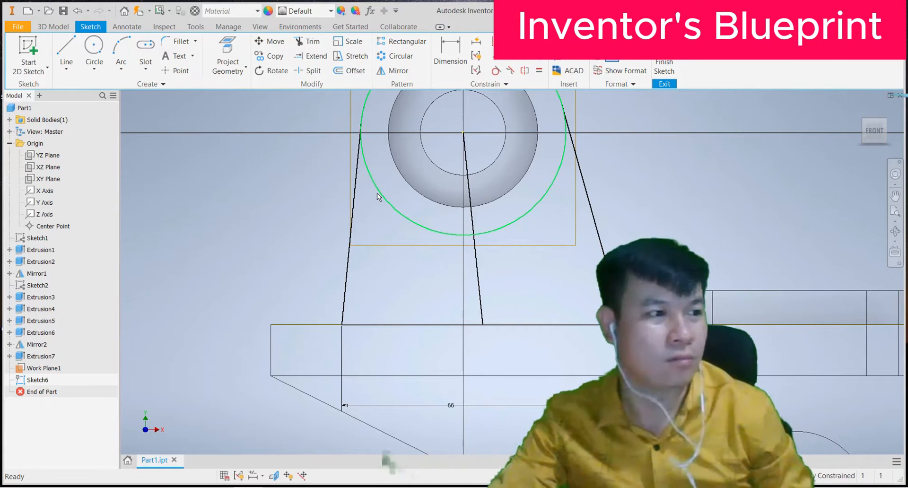
{"action": "mouse_move", "coordinate": [377, 194]}
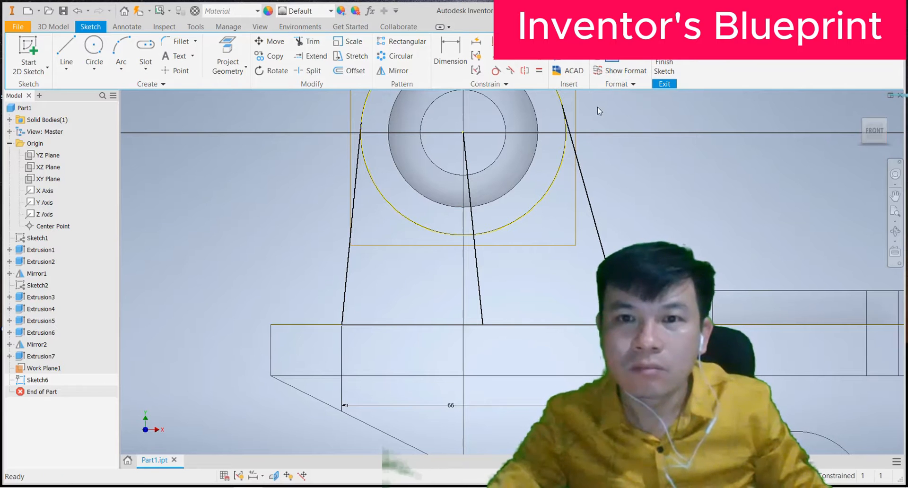
{"action": "left_click", "coordinate": [539, 58]}
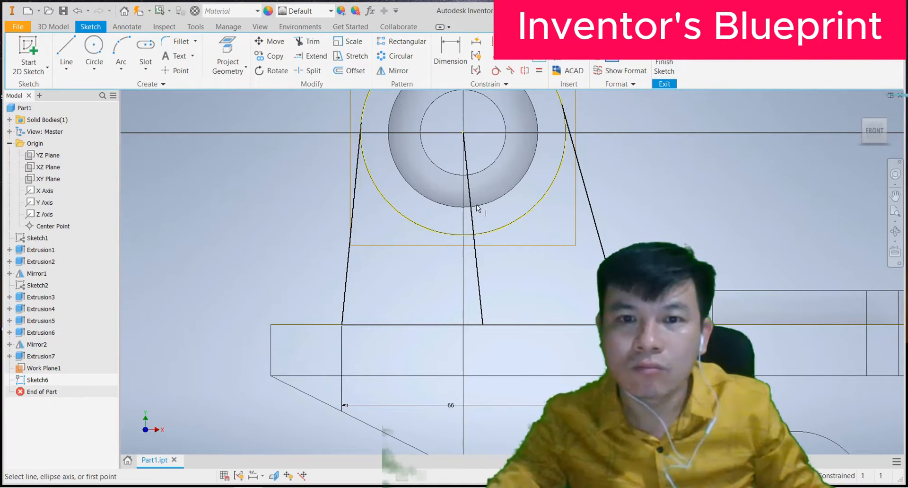
{"action": "left_click", "coordinate": [469, 207]}
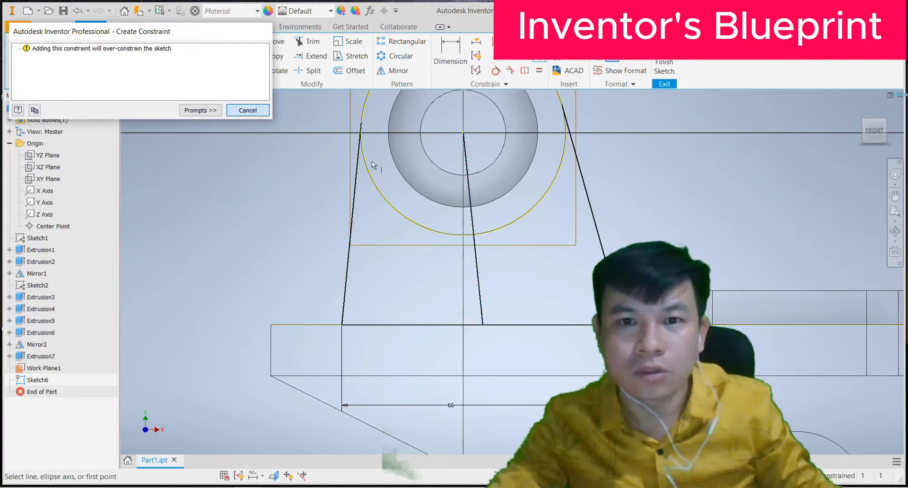
{"action": "key", "text": "Escape"}
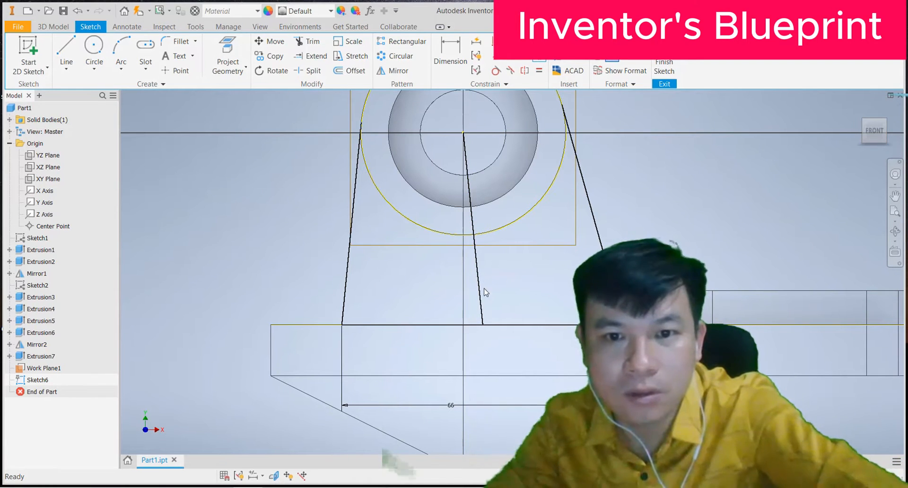
{"action": "key", "text": "Escape"}
{"action": "left_click", "coordinate": [479, 285]}
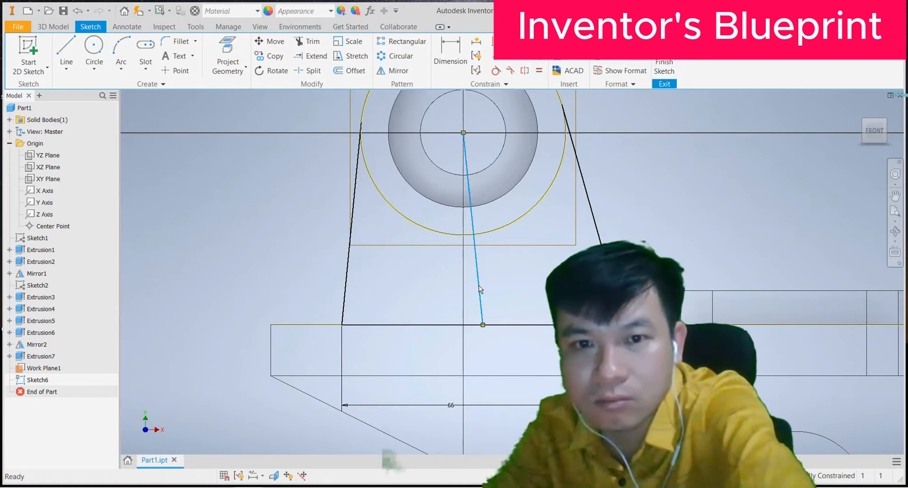
{"action": "key", "text": "Delete"}
{"action": "left_click", "coordinate": [66, 50]}
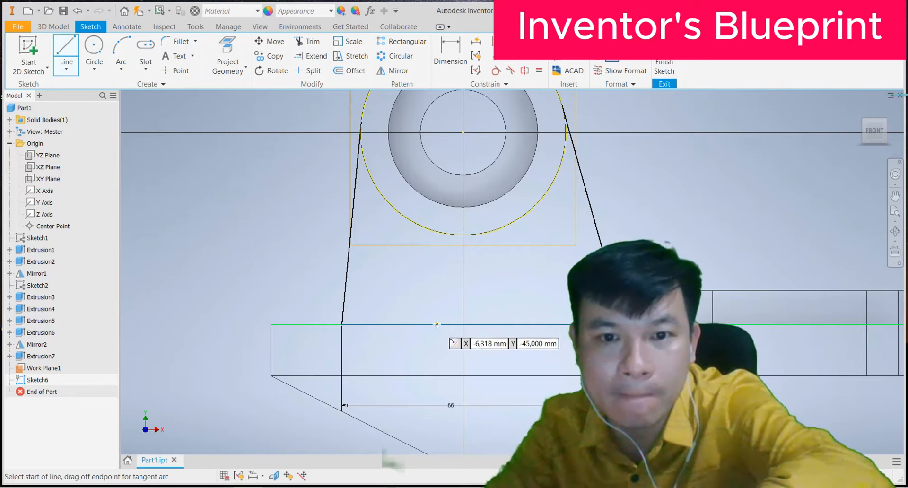
{"action": "left_click", "coordinate": [482, 324]}
{"action": "left_click", "coordinate": [463, 133]}
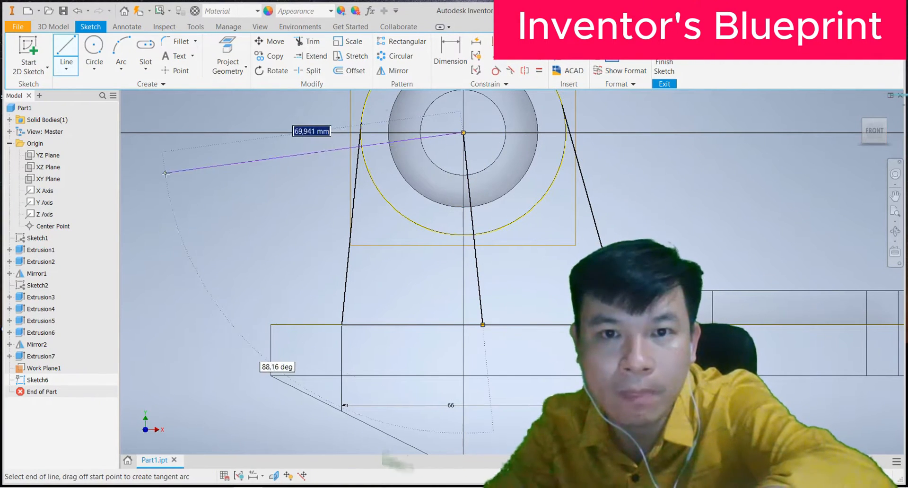
{"action": "right_click", "coordinate": [205, 189]}
{"action": "left_click", "coordinate": [243, 189]}
{"action": "left_click", "coordinate": [539, 56]}
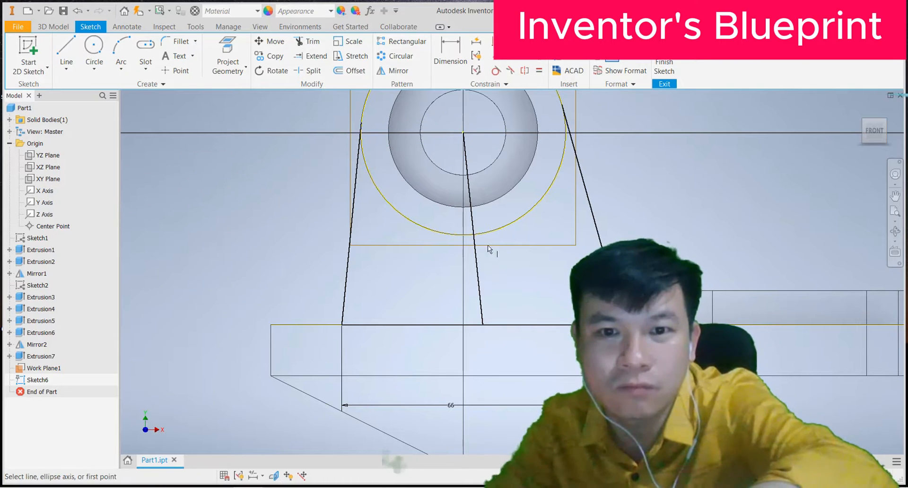
{"action": "left_click", "coordinate": [477, 254]}
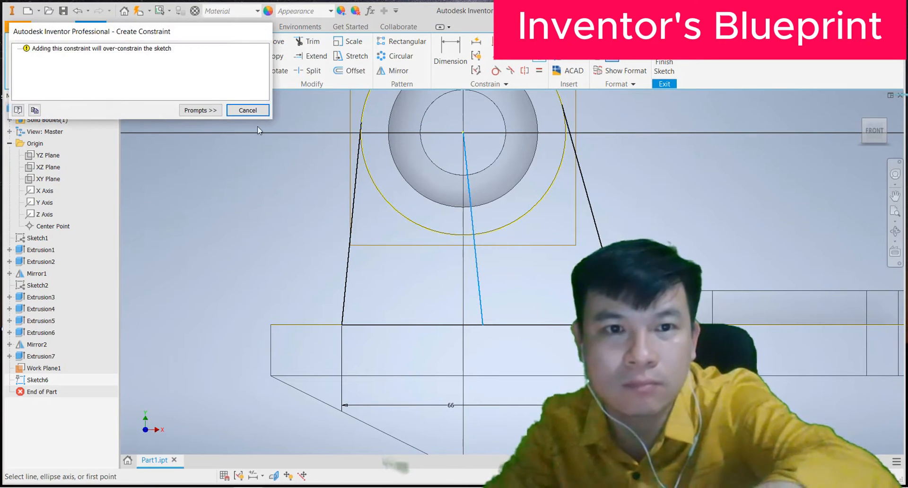
{"action": "left_click", "coordinate": [248, 110]}
{"action": "scroll", "coordinate": [438, 266], "scroll_direction": "down", "scroll_amount": 3}
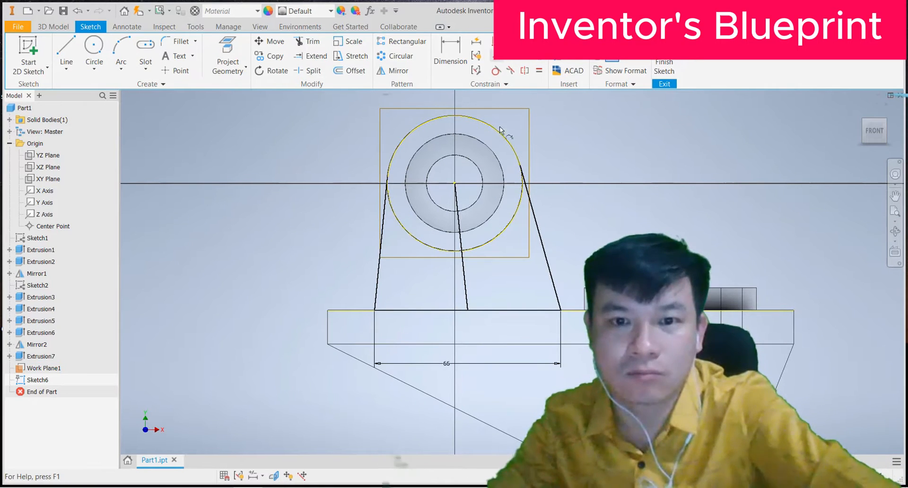
{"action": "left_click", "coordinate": [466, 301]}
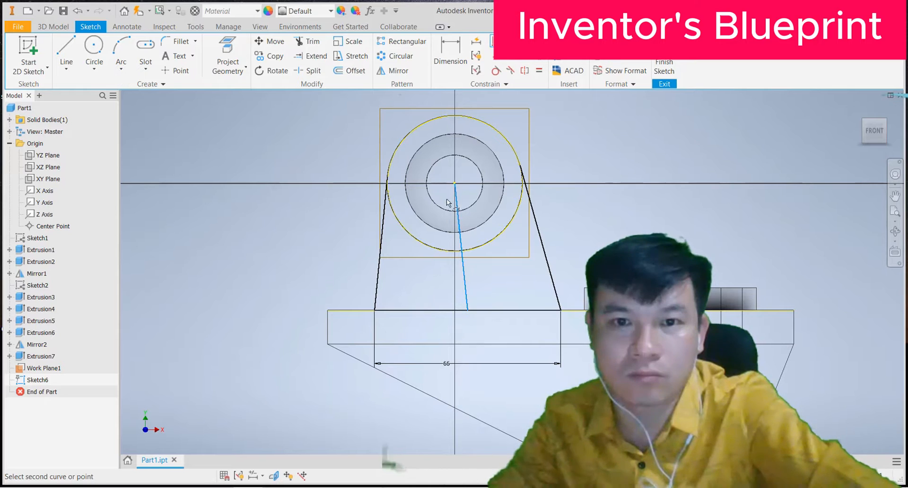
{"action": "left_click", "coordinate": [455, 183]}
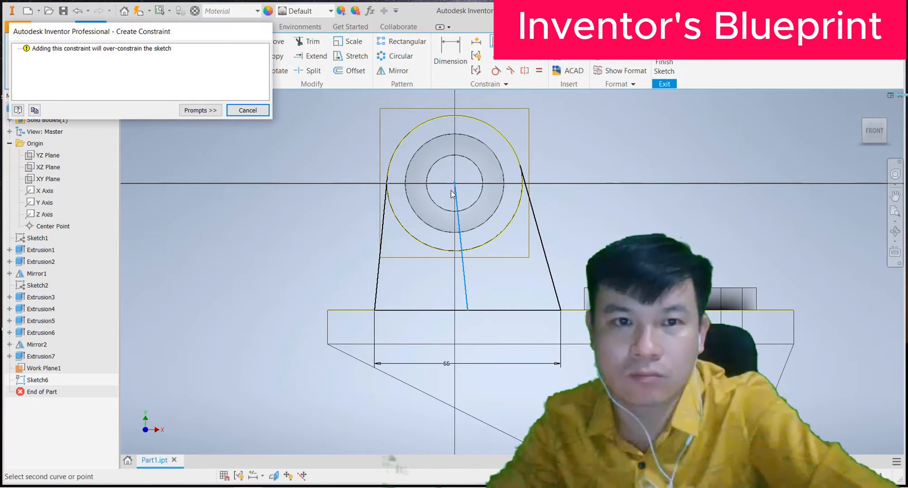
{"action": "left_click", "coordinate": [247, 111]}
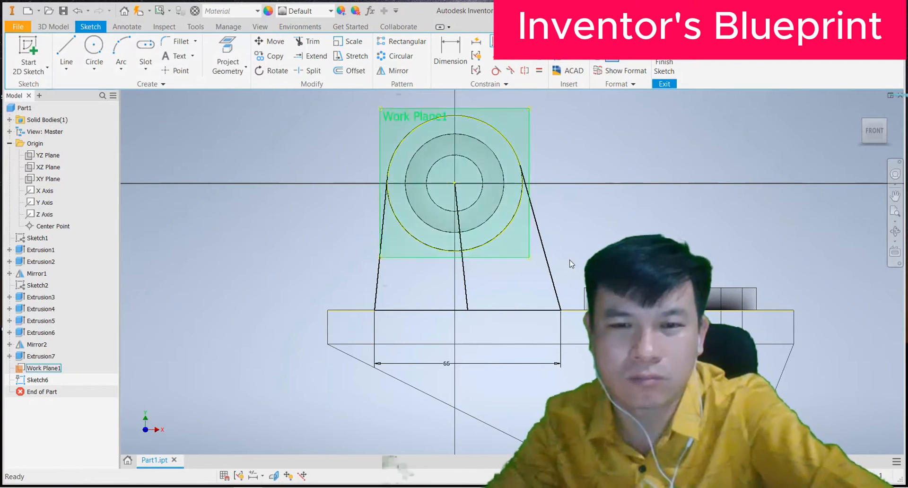
{"action": "left_click", "coordinate": [467, 310]}
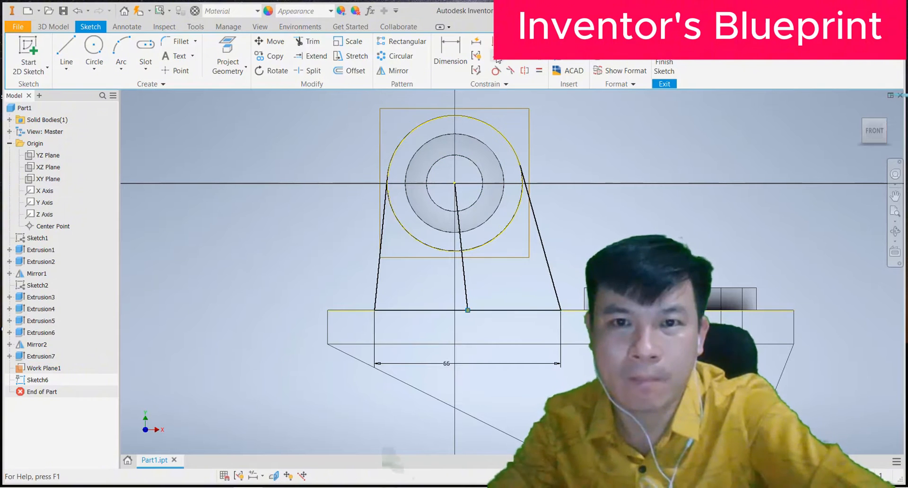
Step: Try the Coincident constraint on the sketch points, then exit it
{"action": "left_click", "coordinate": [495, 41]}
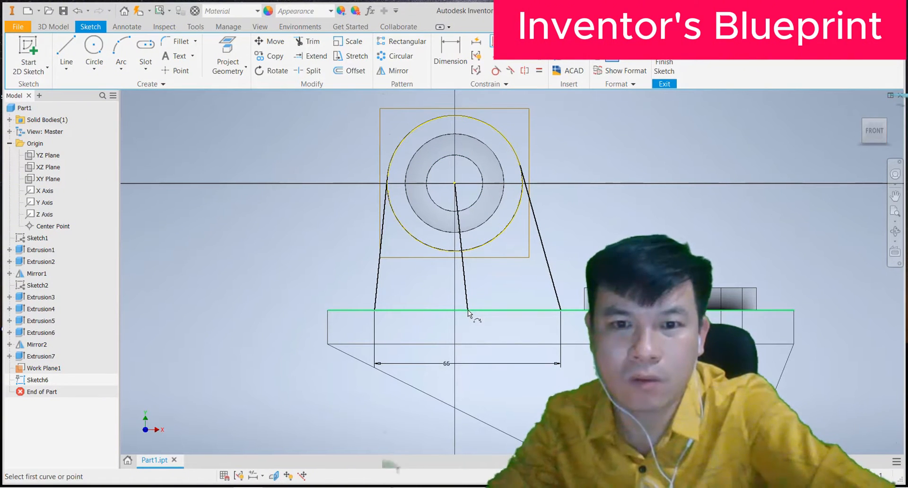
{"action": "left_click", "coordinate": [495, 42]}
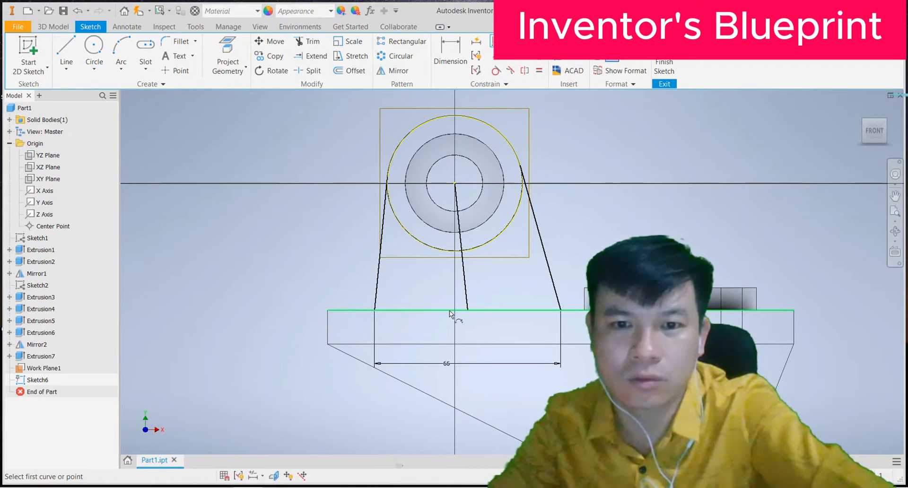
{"action": "scroll", "coordinate": [452, 314], "scroll_direction": "up", "scroll_amount": 3}
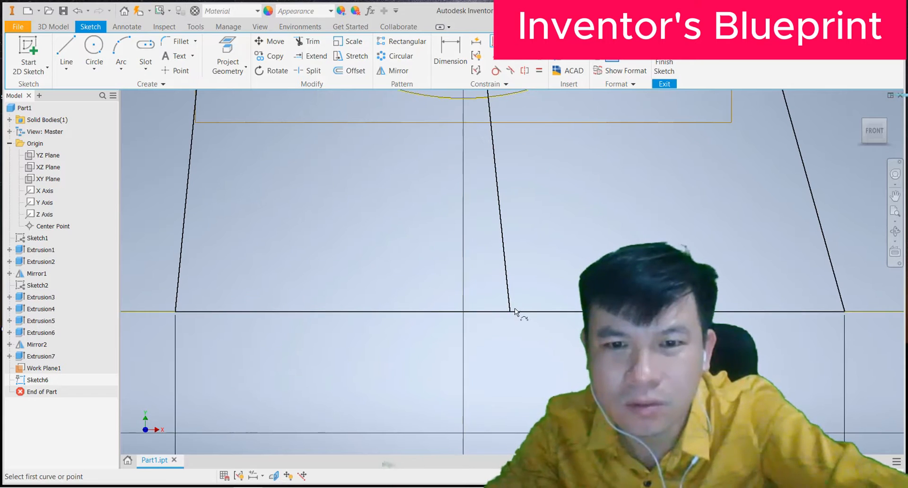
{"action": "key", "text": "Escape"}
{"action": "left_click", "coordinate": [493, 42]}
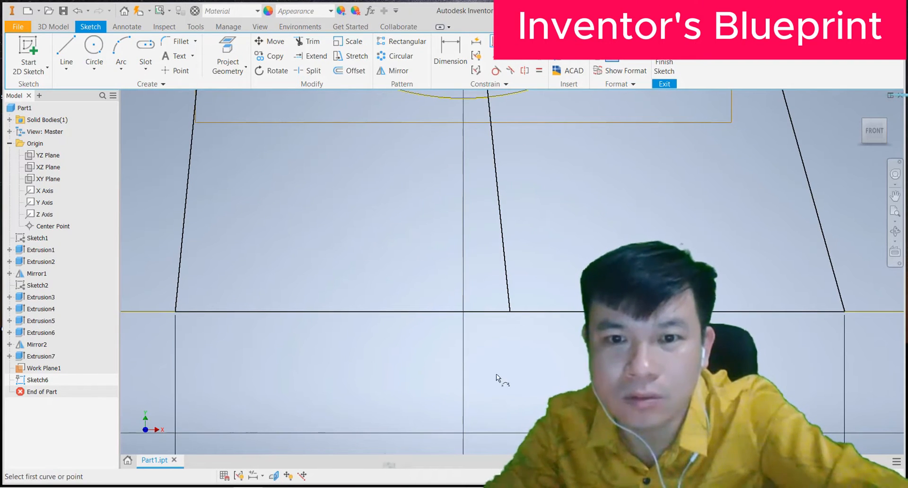
{"action": "scroll", "coordinate": [456, 305], "scroll_direction": "down", "scroll_amount": 5}
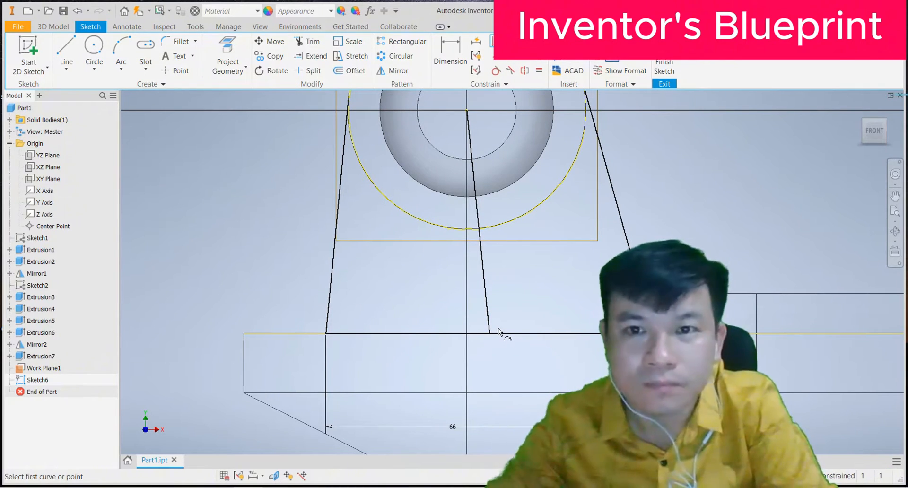
{"action": "scroll", "coordinate": [499, 327], "scroll_direction": "down", "scroll_amount": 3}
{"action": "scroll", "coordinate": [501, 257], "scroll_direction": "up", "scroll_amount": 3}
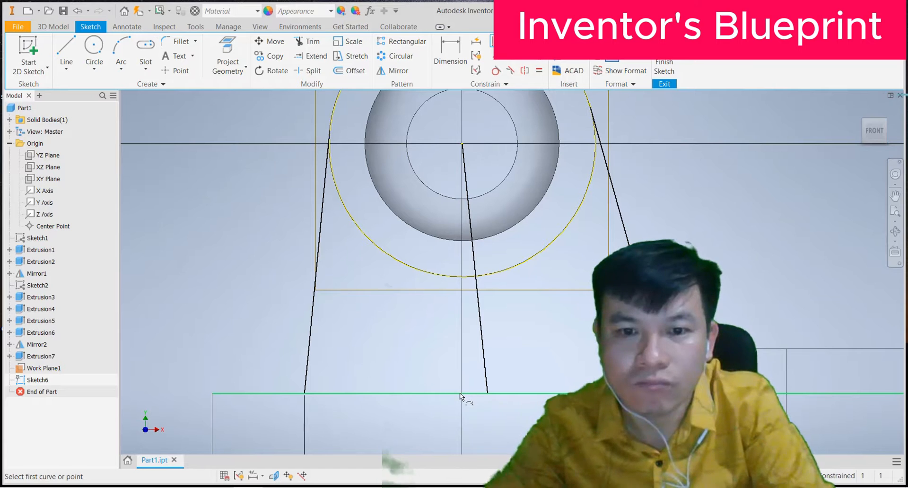
{"action": "key", "text": "Escape"}
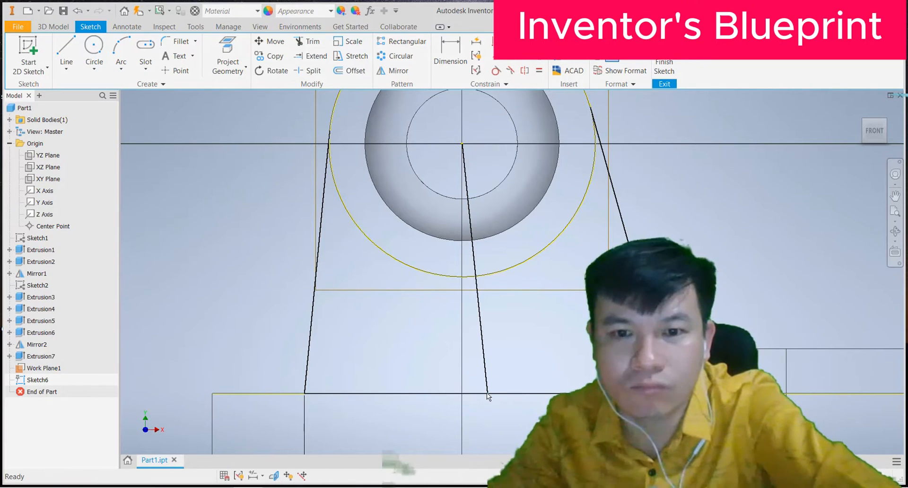
Step: Delete the slanted line running from the boss centre
{"action": "left_click", "coordinate": [486, 375]}
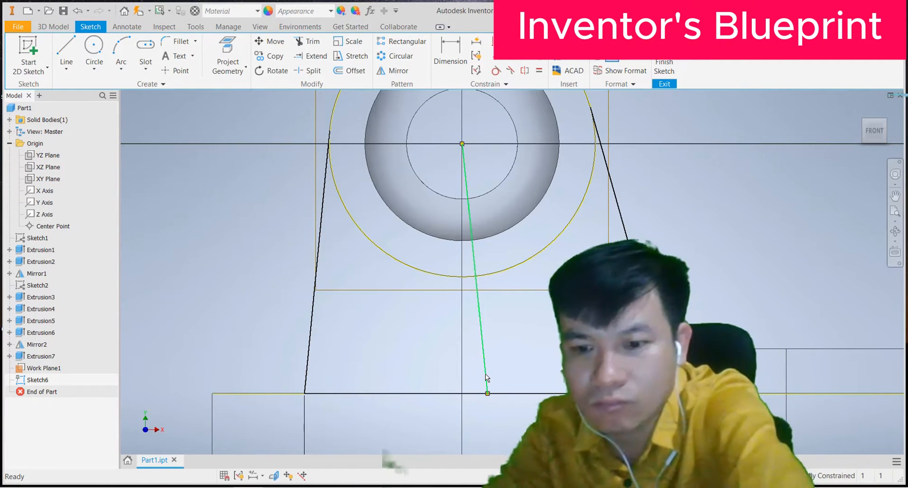
{"action": "key", "text": "Delete"}
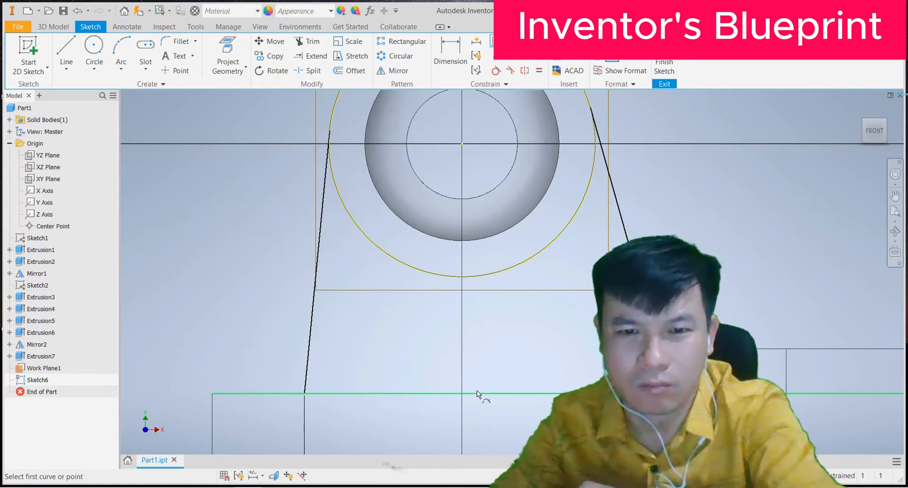
{"action": "key", "text": "Escape"}
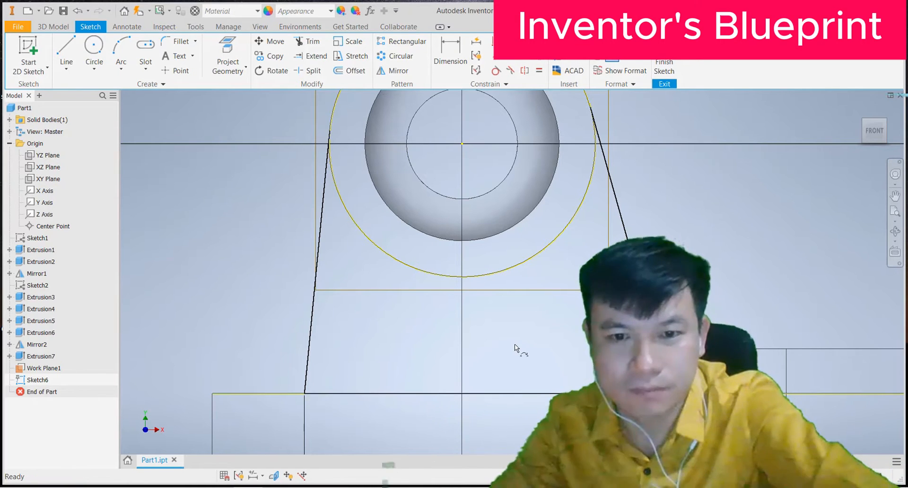
{"action": "scroll", "coordinate": [561, 331], "scroll_direction": "down", "scroll_amount": 5}
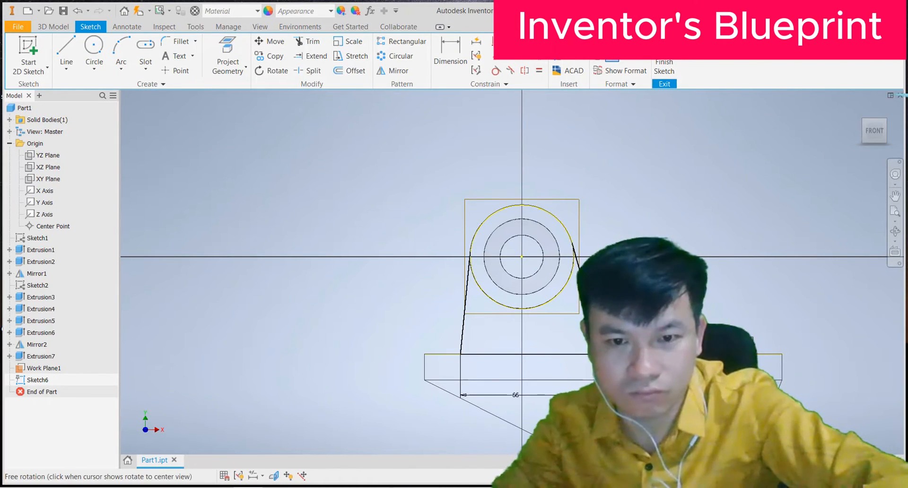
{"action": "middle_click_drag", "start_coordinate": [561, 331], "coordinate": [555, 349], "text": "shift"}
{"action": "scroll", "coordinate": [544, 331], "scroll_direction": "up", "scroll_amount": 4}
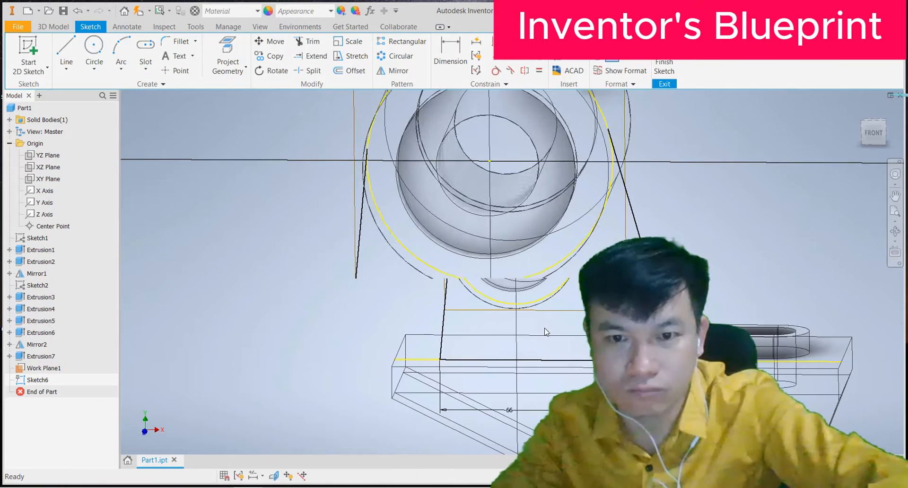
{"action": "left_click", "coordinate": [66, 52]}
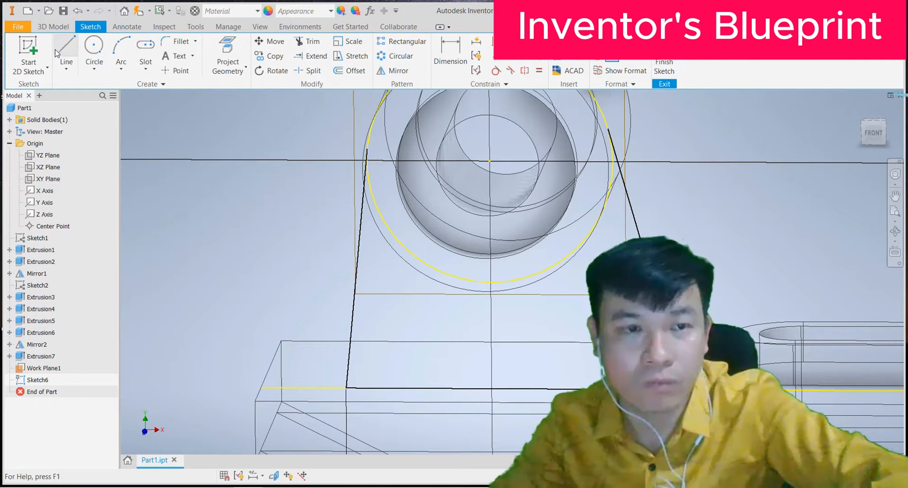
{"action": "left_click", "coordinate": [490, 162]}
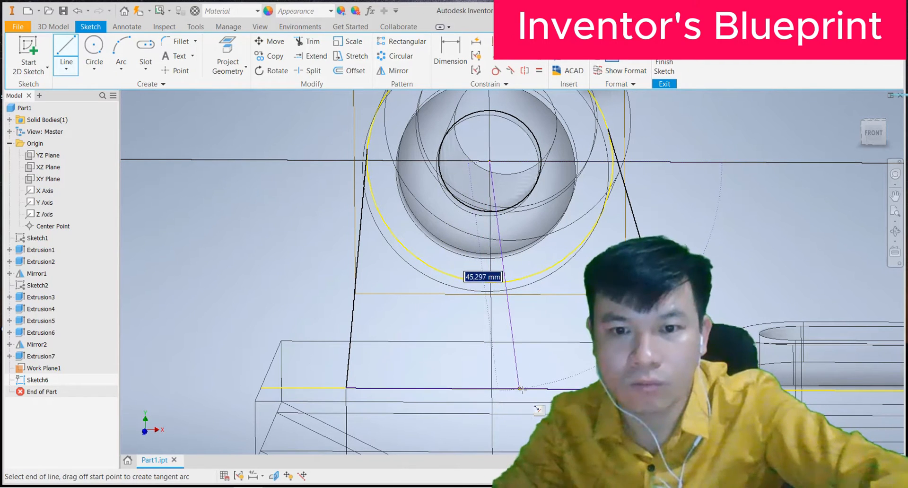
{"action": "left_click", "coordinate": [515, 389]}
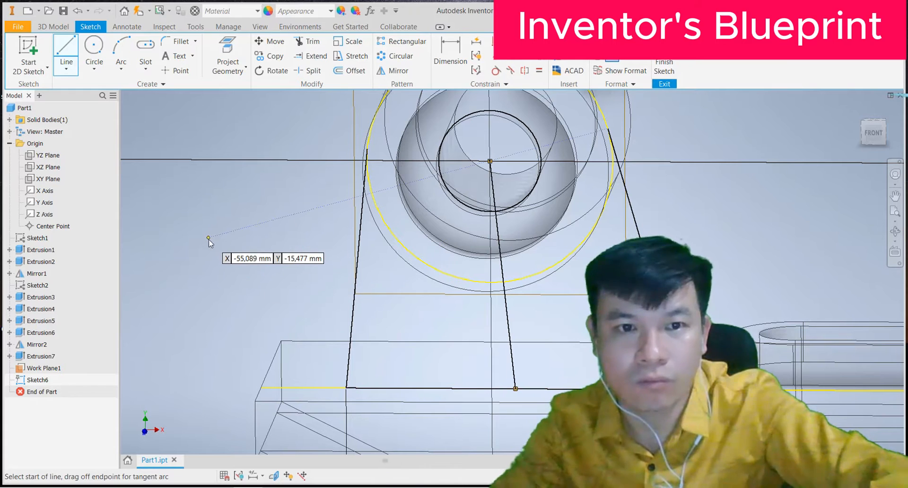
{"action": "key", "text": "Escape"}
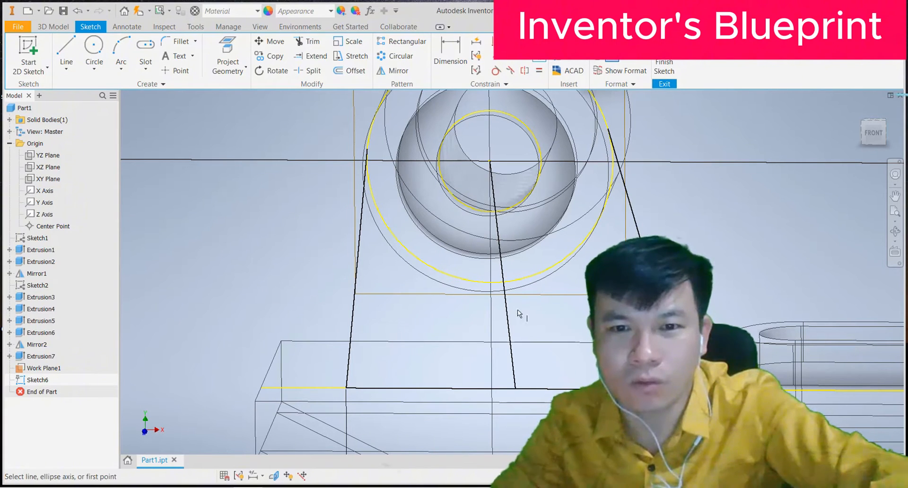
{"action": "left_click", "coordinate": [507, 314]}
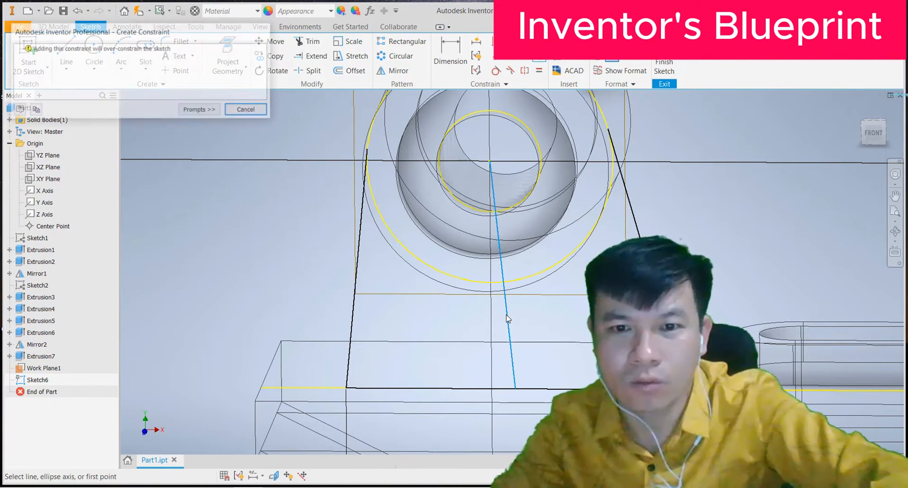
{"action": "left_click", "coordinate": [198, 112]}
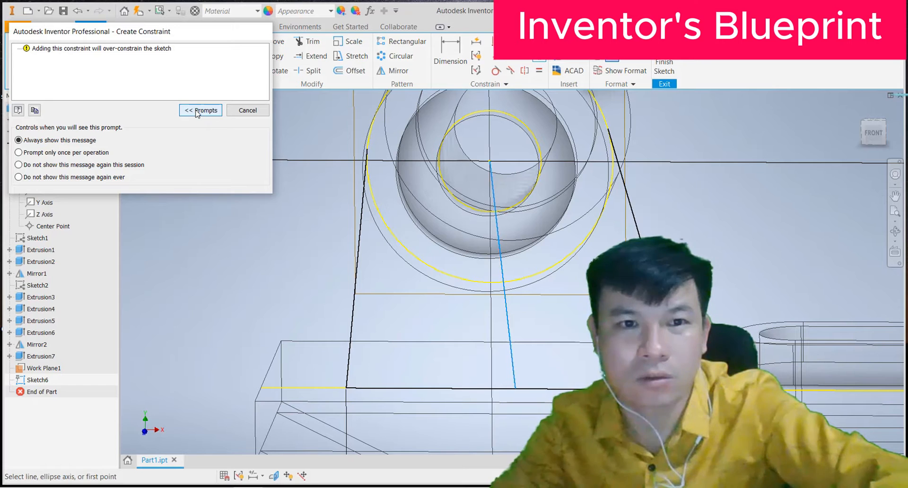
{"action": "left_click", "coordinate": [247, 110]}
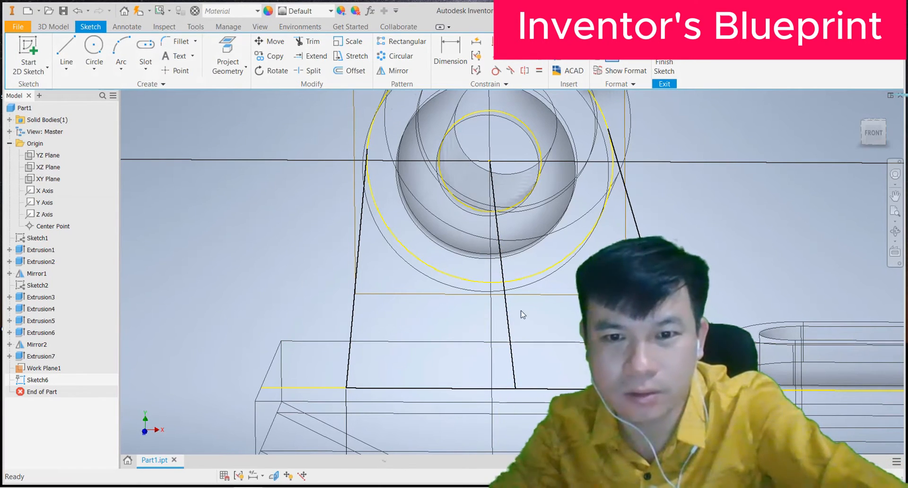
{"action": "left_click", "coordinate": [507, 320]}
{"action": "key", "text": "Delete"}
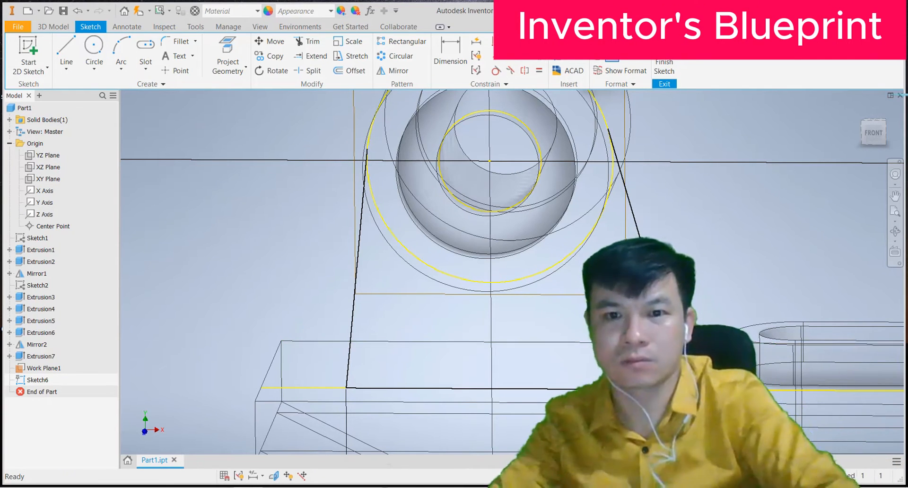
{"action": "scroll", "coordinate": [600, 325], "scroll_direction": "down", "scroll_amount": 5}
{"action": "scroll", "coordinate": [601, 316], "scroll_direction": "up", "scroll_amount": 4}
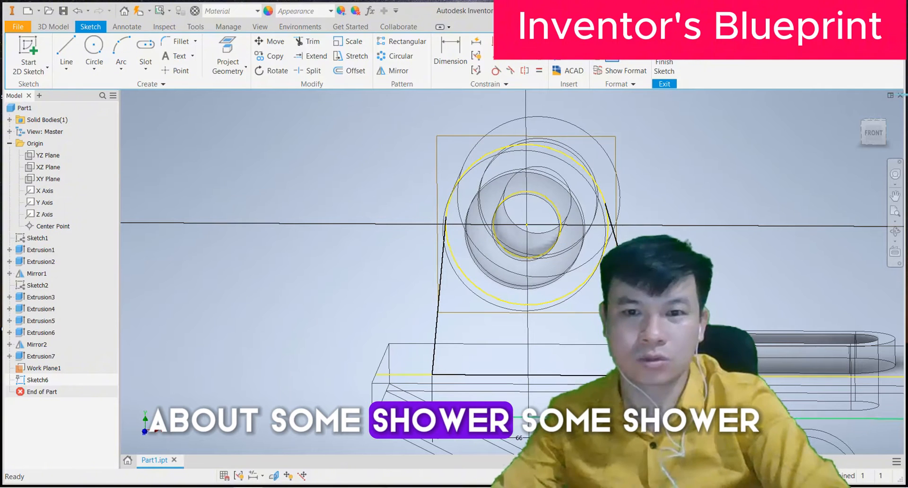
{"action": "scroll", "coordinate": [519, 356], "scroll_direction": "down", "scroll_amount": 3}
{"action": "scroll", "coordinate": [519, 359], "scroll_direction": "up", "scroll_amount": 3}
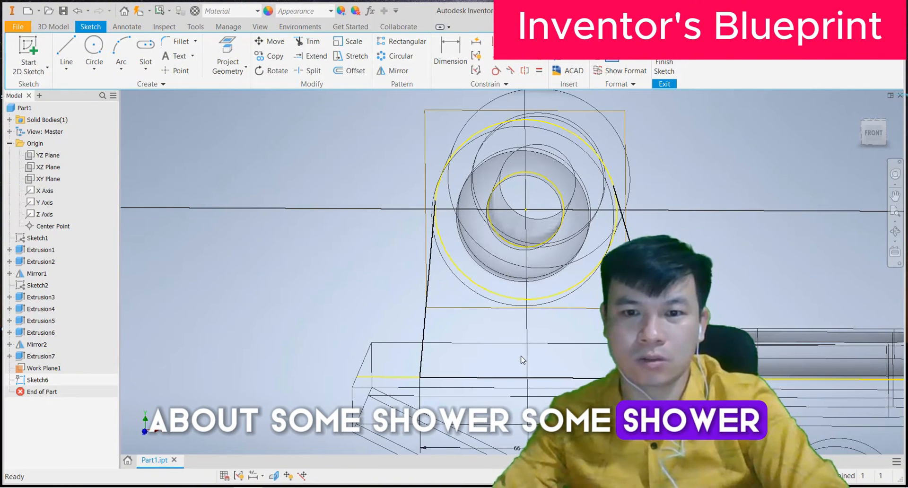
Step: Delete the 66 base dimension
{"action": "left_click", "coordinate": [519, 449]}
{"action": "key", "text": "Delete"}
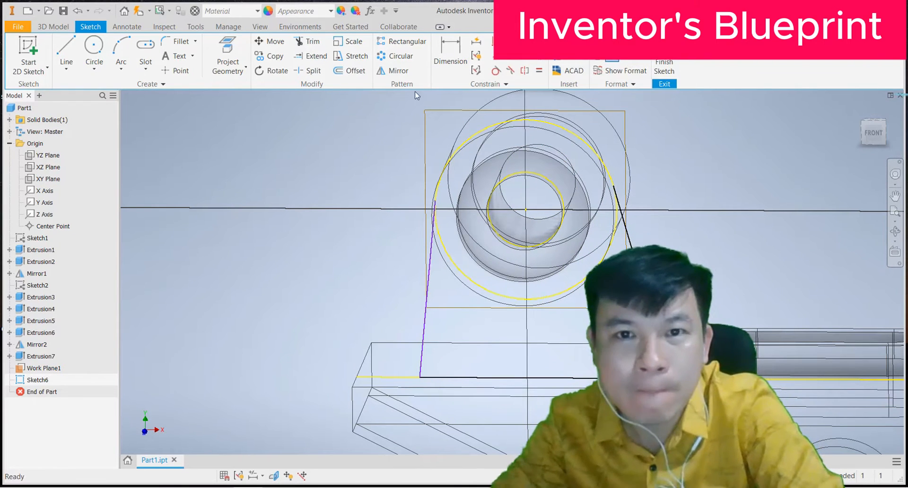
{"action": "left_click", "coordinate": [447, 46]}
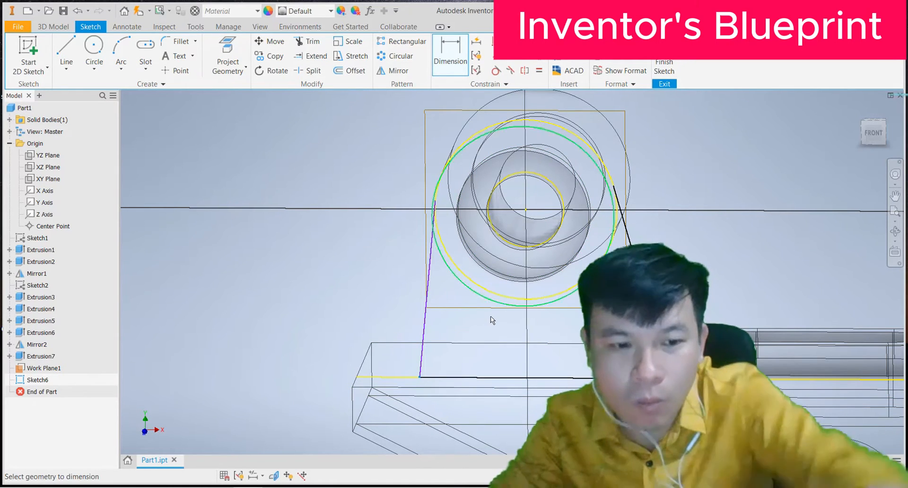
Step: Draw a line from the boss centre down to the base line
{"action": "left_click", "coordinate": [67, 47]}
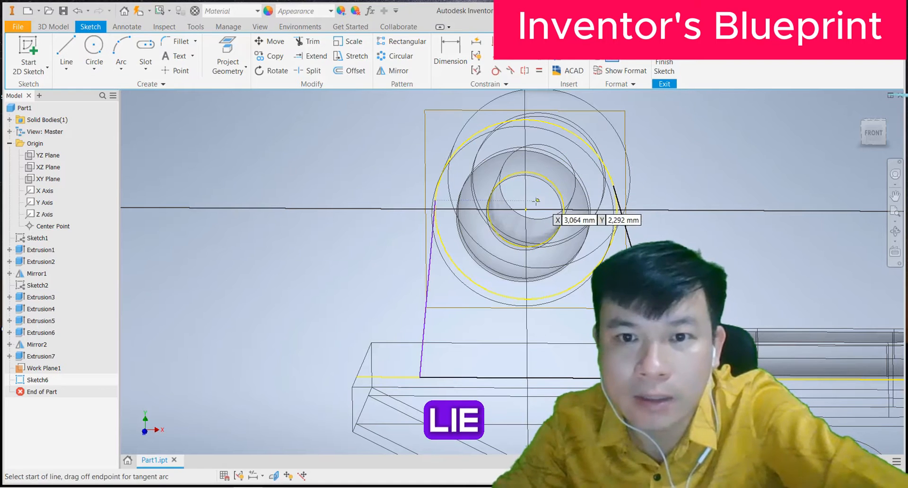
{"action": "left_click", "coordinate": [527, 209]}
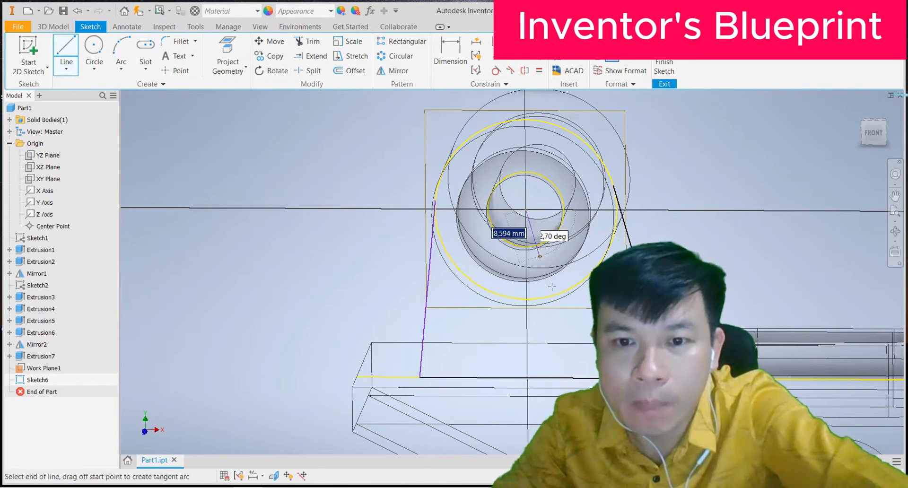
{"action": "left_click", "coordinate": [545, 378]}
{"action": "right_click", "coordinate": [284, 272]}
{"action": "left_click", "coordinate": [322, 272]}
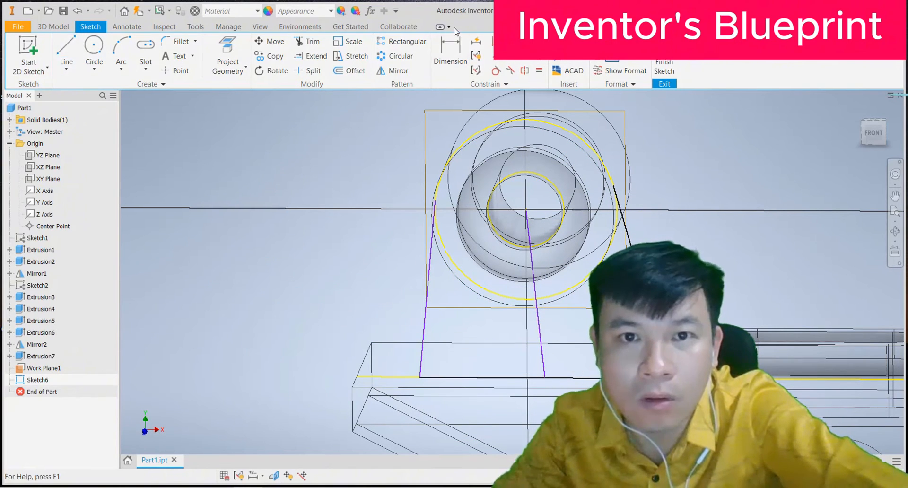
Step: Dimension the base gap between the left slanted line and the new line, entering 60/2
{"action": "left_click", "coordinate": [450, 53]}
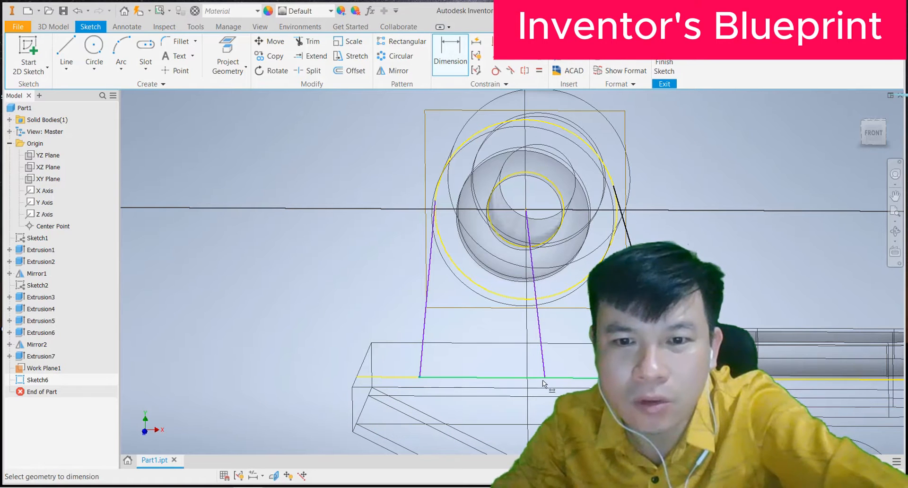
{"action": "left_click", "coordinate": [487, 371]}
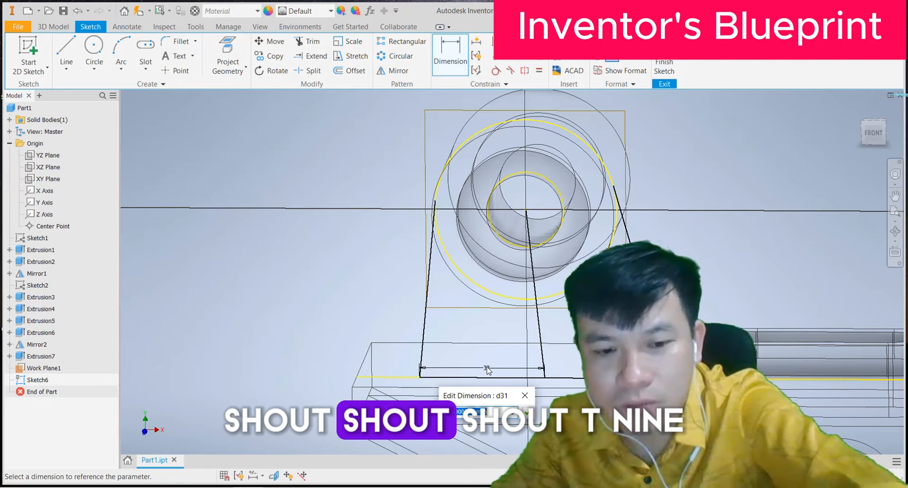
{"action": "type", "text": "60/2"}
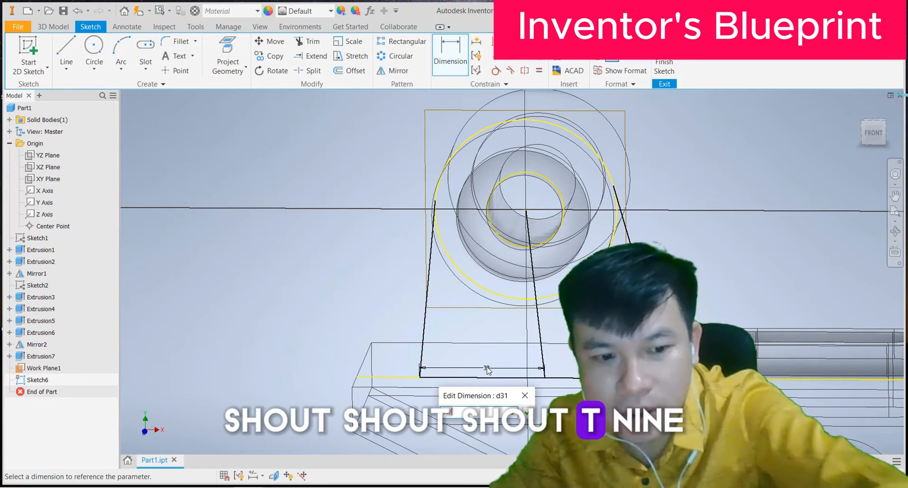
{"action": "left_click", "coordinate": [529, 413]}
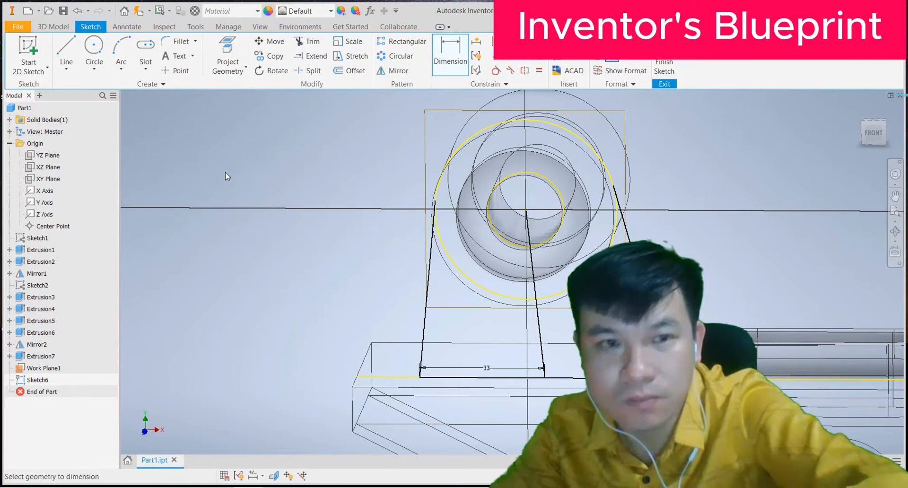
Step: Accept the over-constrained dimension, then delete the 23 dimension
{"action": "key", "text": "l"}
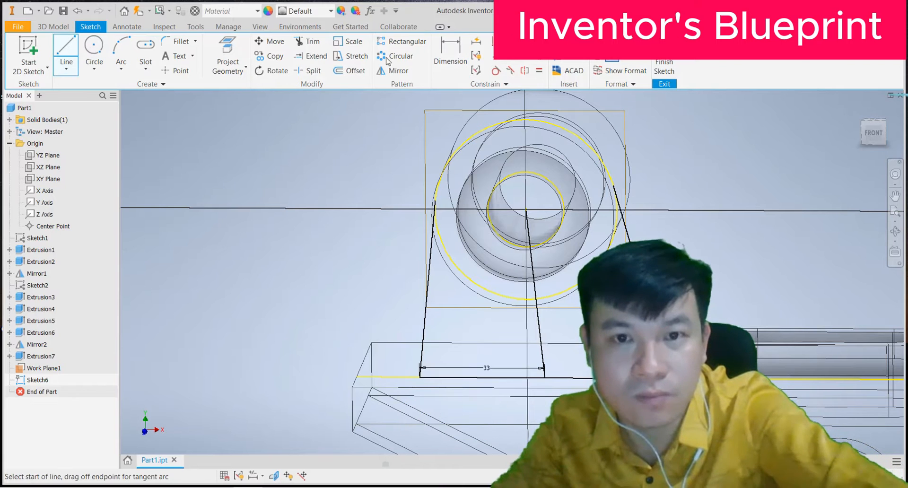
{"action": "left_click", "coordinate": [449, 53]}
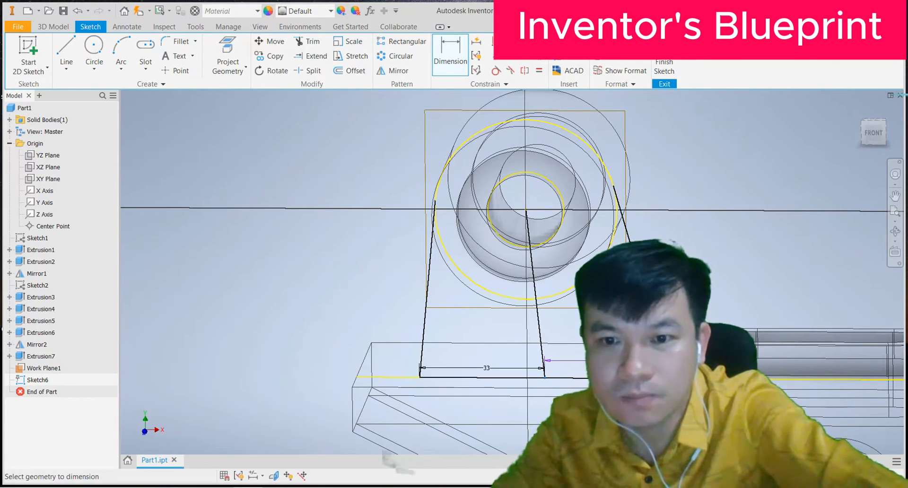
{"action": "left_click", "coordinate": [242, 109]}
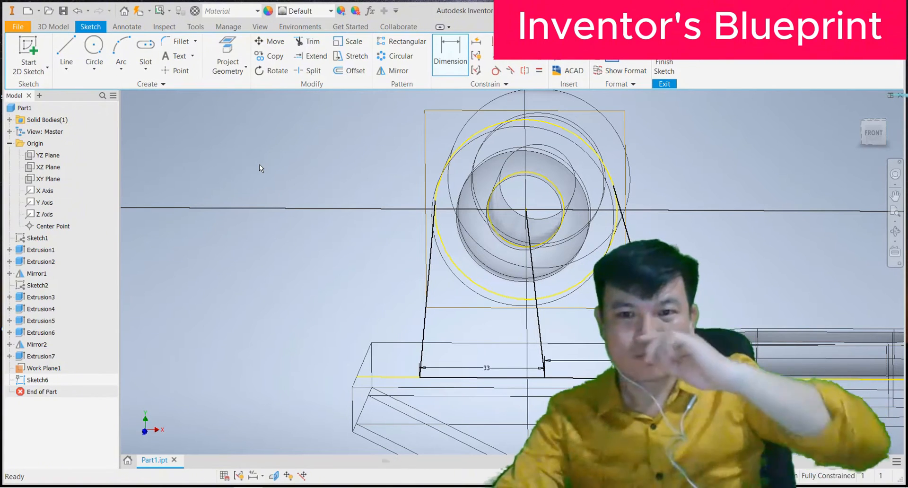
{"action": "key", "text": "Escape"}
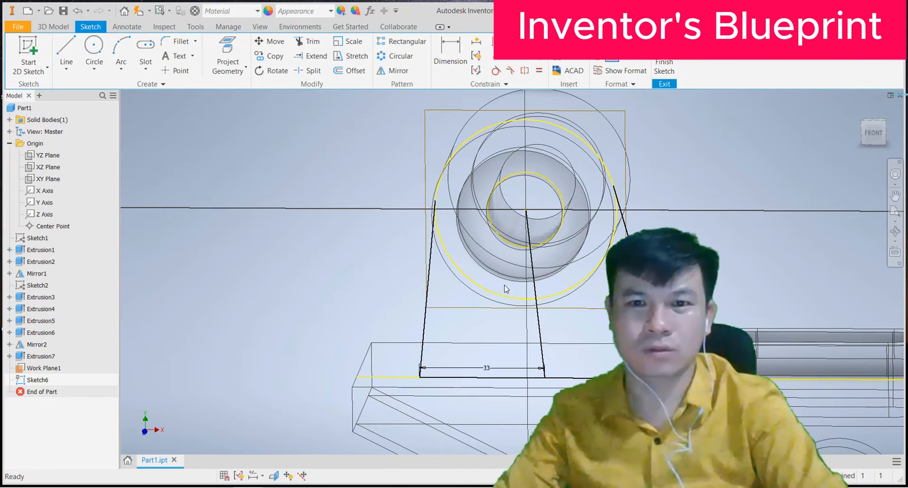
{"action": "left_click", "coordinate": [485, 369]}
{"action": "key", "text": "Delete"}
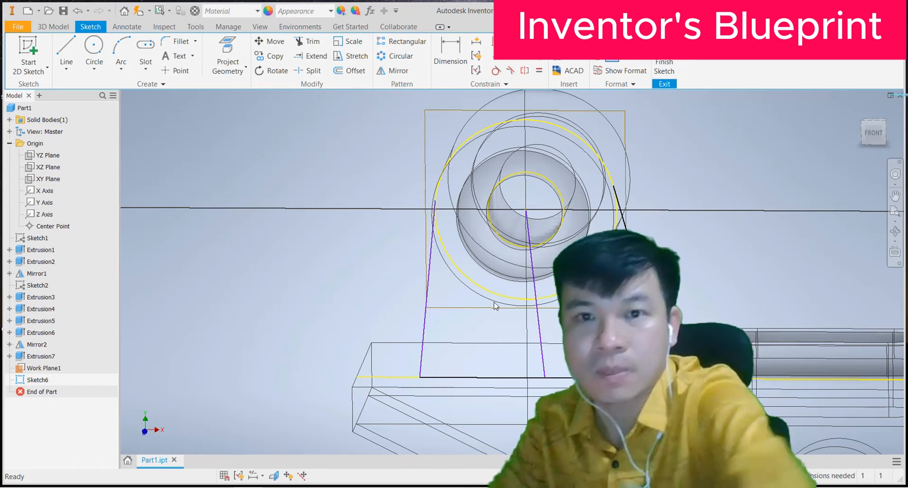
Step: Make the two slanted lines symmetric about the vertical centre line
{"action": "left_click", "coordinate": [525, 70]}
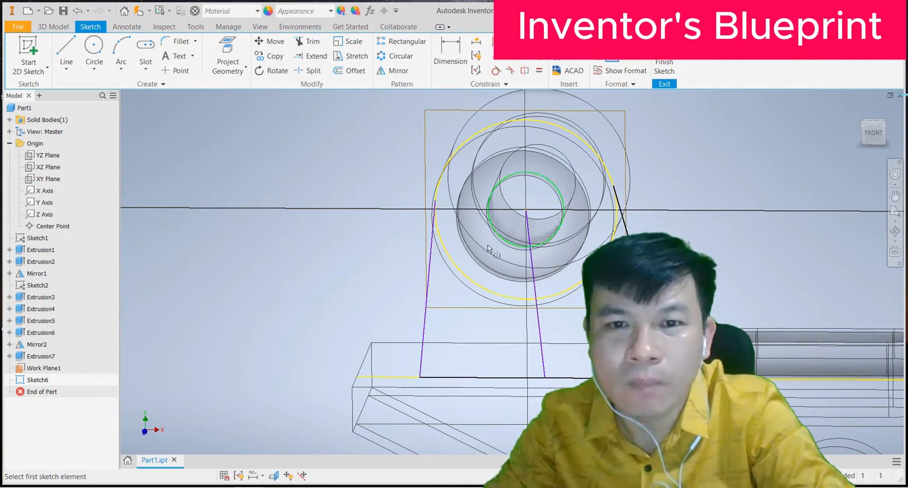
{"action": "left_click", "coordinate": [429, 281]}
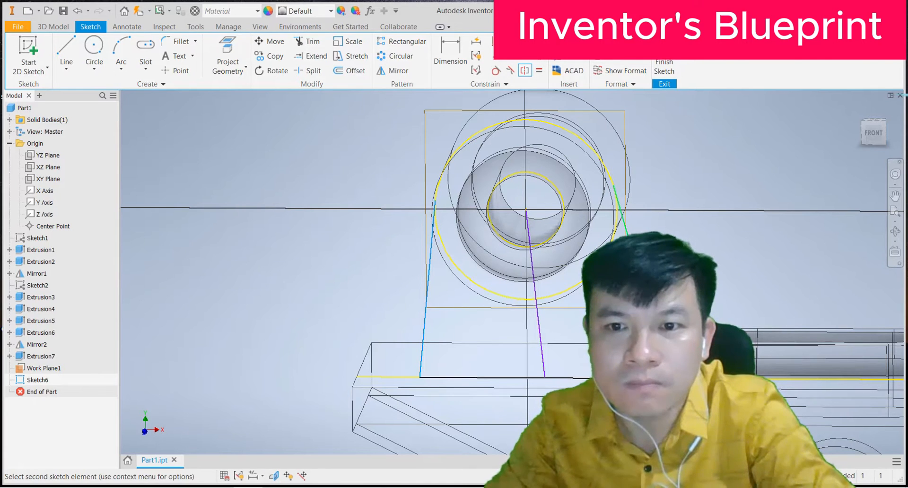
{"action": "left_click", "coordinate": [535, 299]}
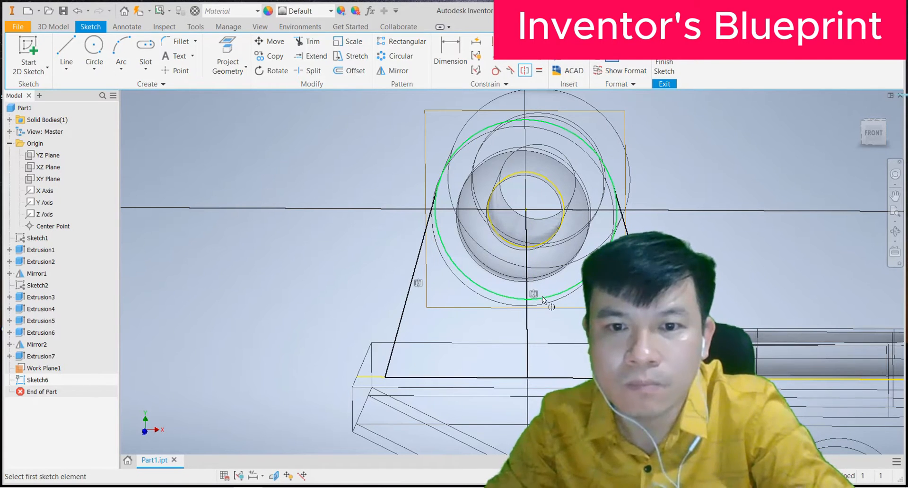
{"action": "right_click", "coordinate": [302, 149]}
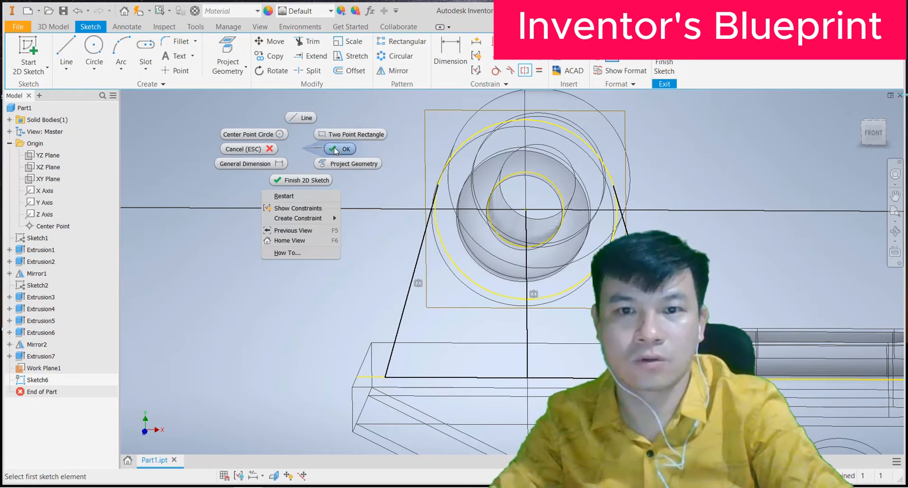
{"action": "left_click", "coordinate": [334, 147]}
{"action": "left_click", "coordinate": [870, 134]}
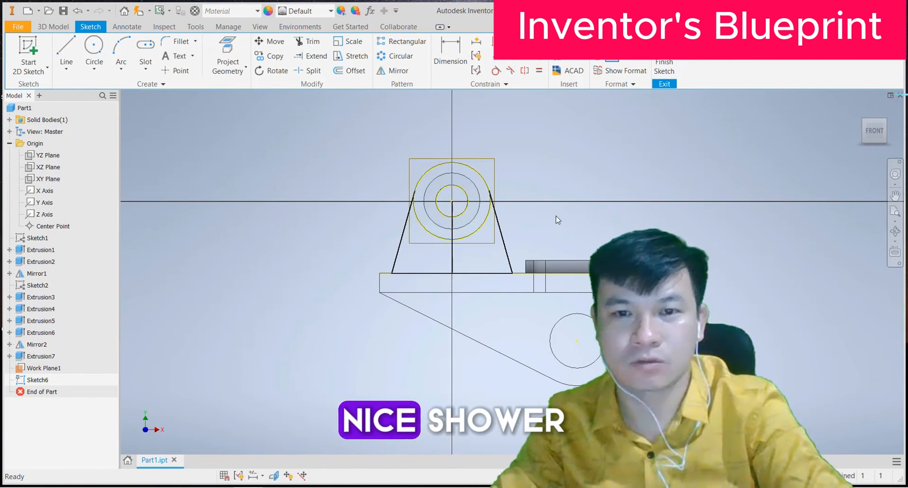
{"action": "scroll", "coordinate": [515, 213], "scroll_direction": "down", "scroll_amount": 4}
{"action": "scroll", "coordinate": [518, 212], "scroll_direction": "up", "scroll_amount": 5}
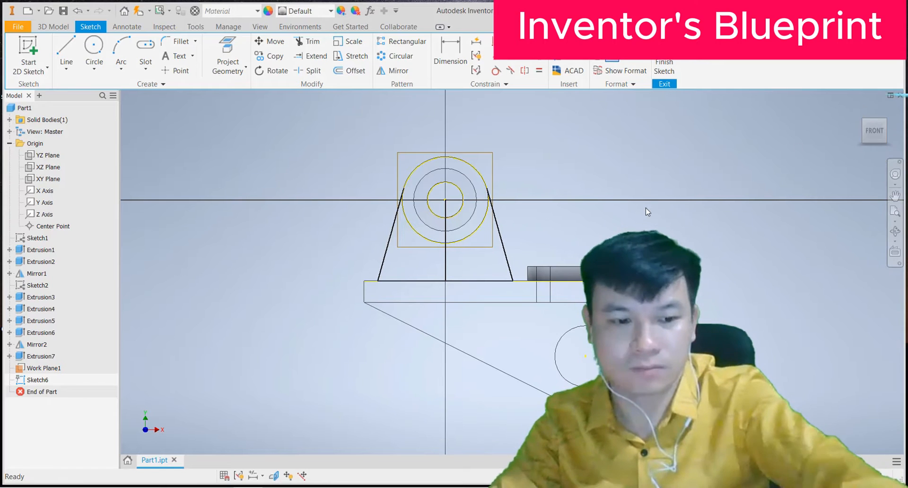
{"action": "middle_click_drag", "start_coordinate": [646, 206], "coordinate": [652, 212], "text": "shift"}
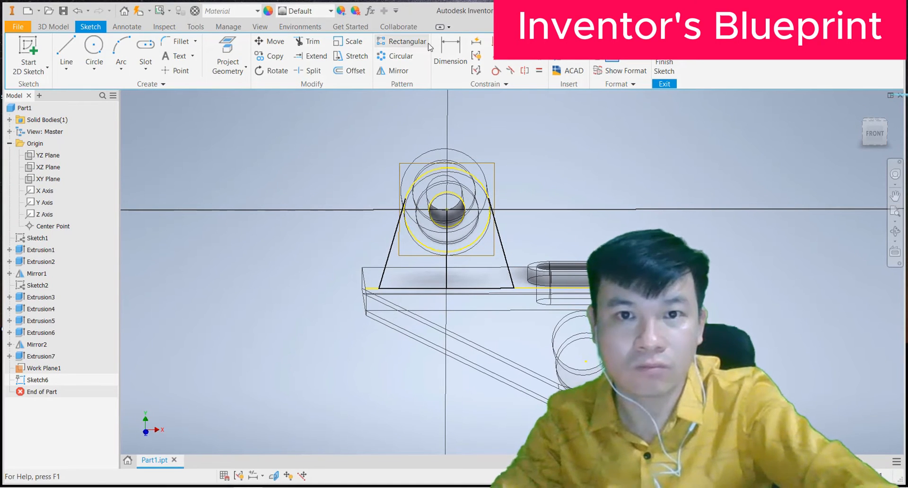
{"action": "left_click", "coordinate": [450, 52]}
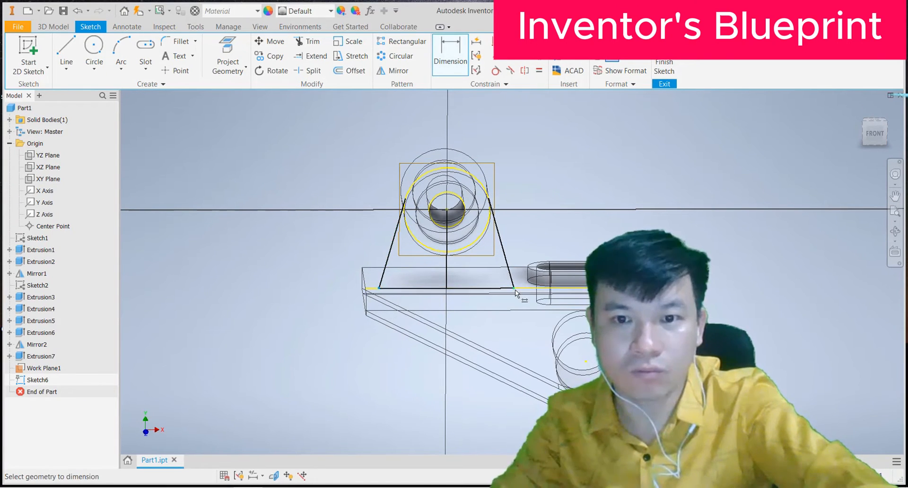
{"action": "left_click", "coordinate": [462, 322]}
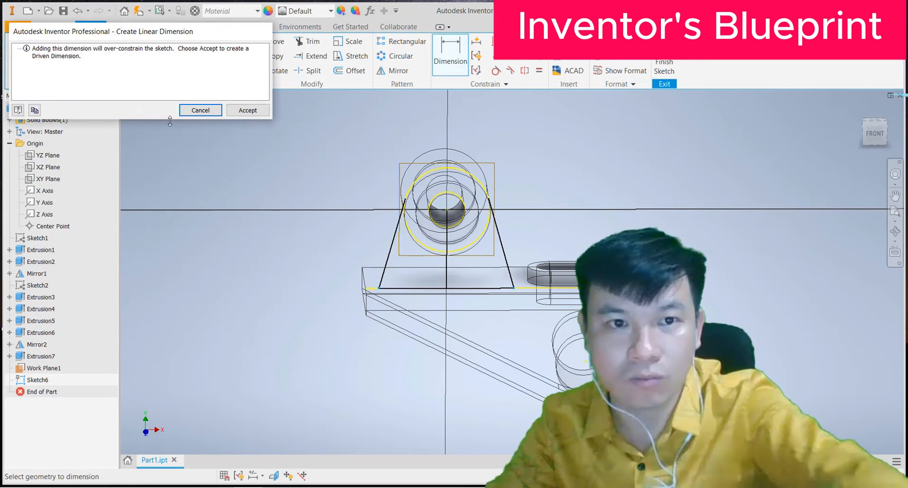
{"action": "left_click", "coordinate": [210, 108]}
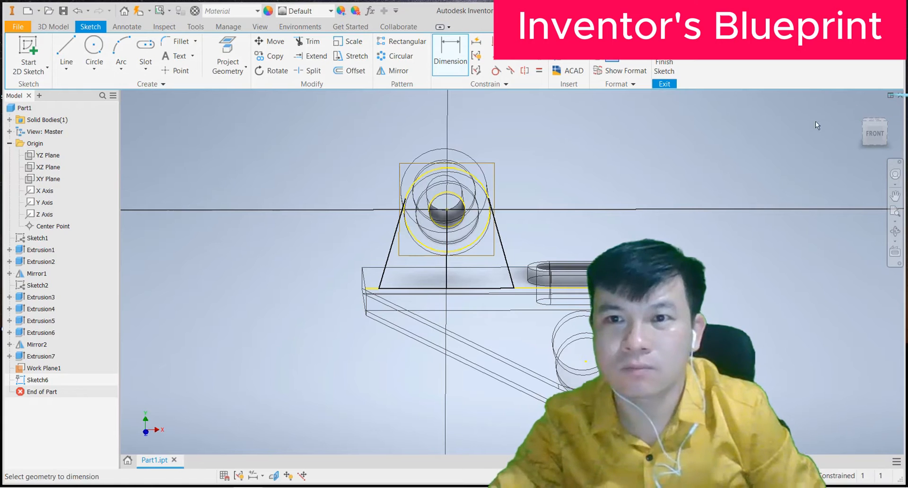
{"action": "left_click", "coordinate": [873, 133]}
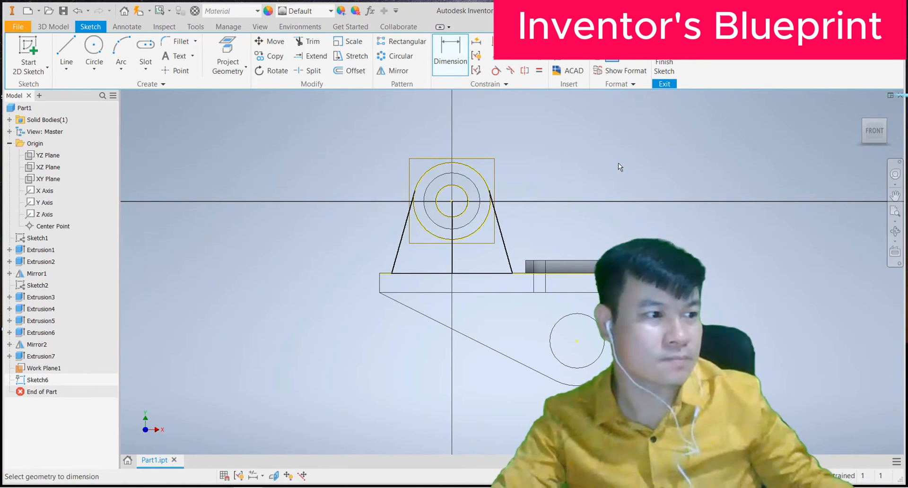
{"action": "scroll", "coordinate": [452, 202], "scroll_direction": "up", "scroll_amount": 3}
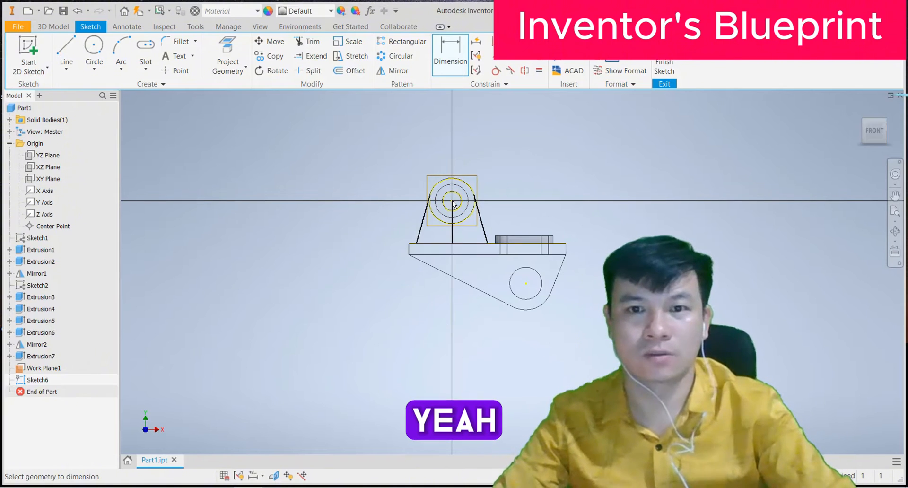
{"action": "scroll", "coordinate": [452, 201], "scroll_direction": "down", "scroll_amount": 4}
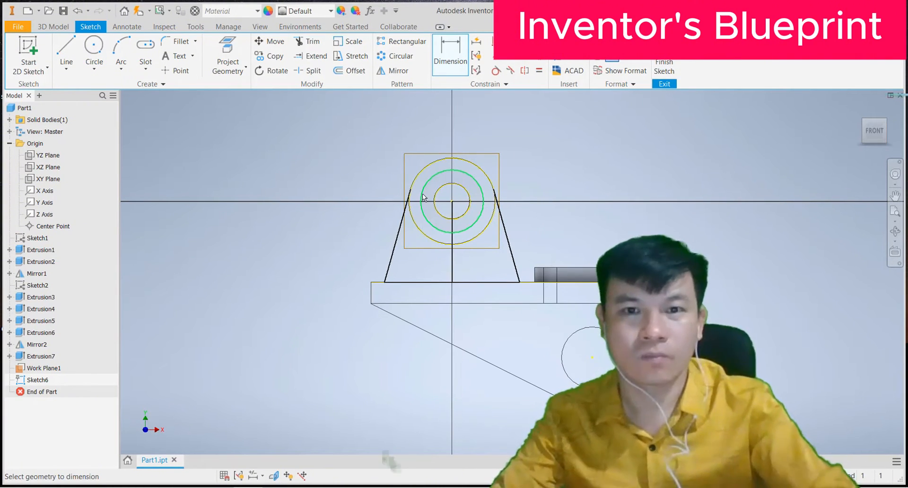
{"action": "scroll", "coordinate": [422, 181], "scroll_direction": "down", "scroll_amount": 3}
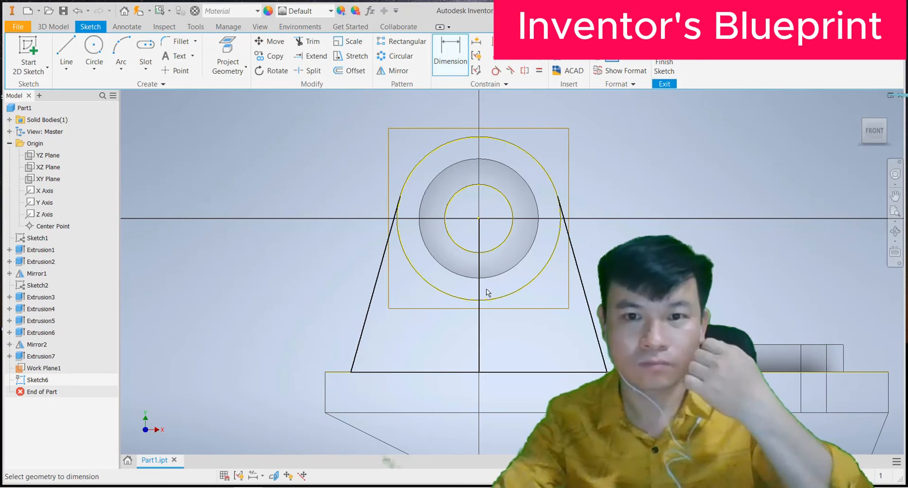
Step: Convert the vertical centre line to construction geometry
{"action": "key", "text": "Escape"}
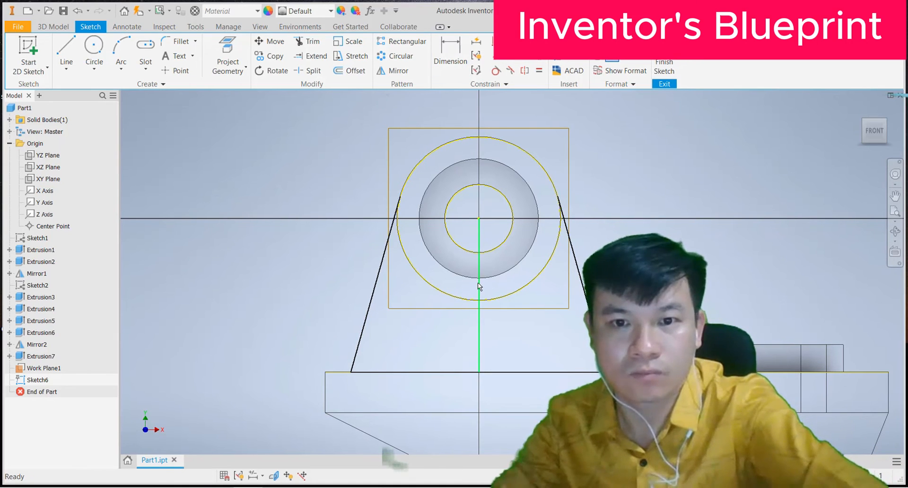
{"action": "left_click", "coordinate": [479, 286]}
{"action": "left_click", "coordinate": [599, 41]}
{"action": "left_click", "coordinate": [651, 153]}
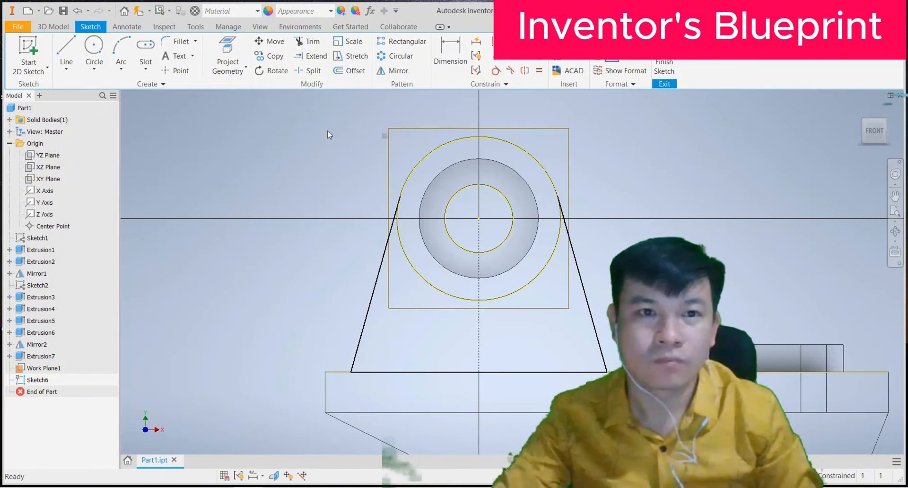
Step: Draw a three-point arc over the top of the boss circle between the two intersections
{"action": "left_click", "coordinate": [123, 47]}
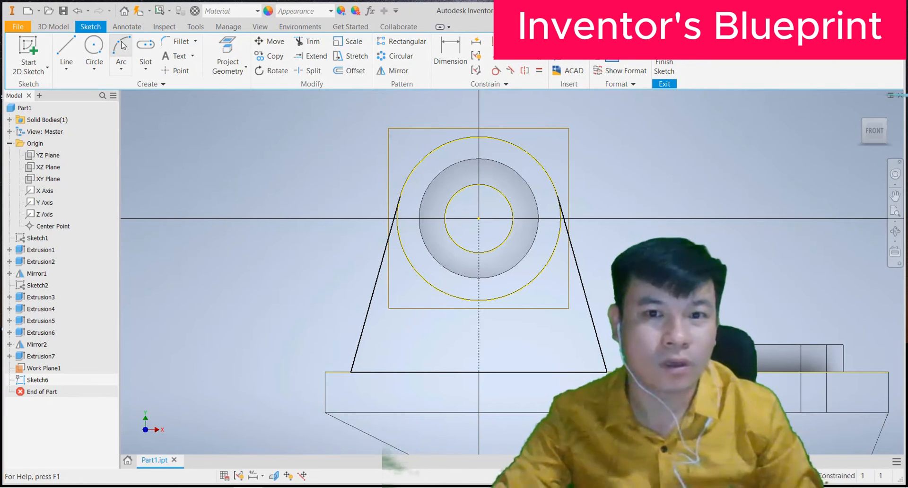
{"action": "left_click", "coordinate": [400, 197]}
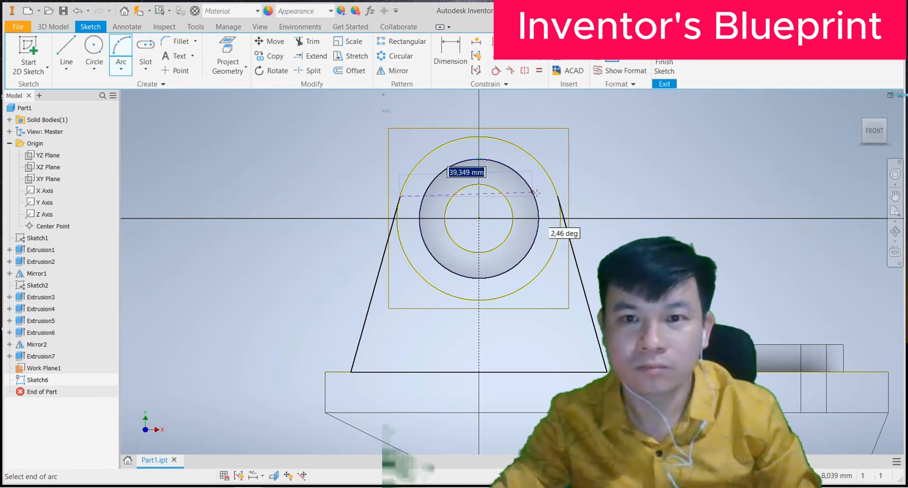
{"action": "left_click", "coordinate": [559, 192]}
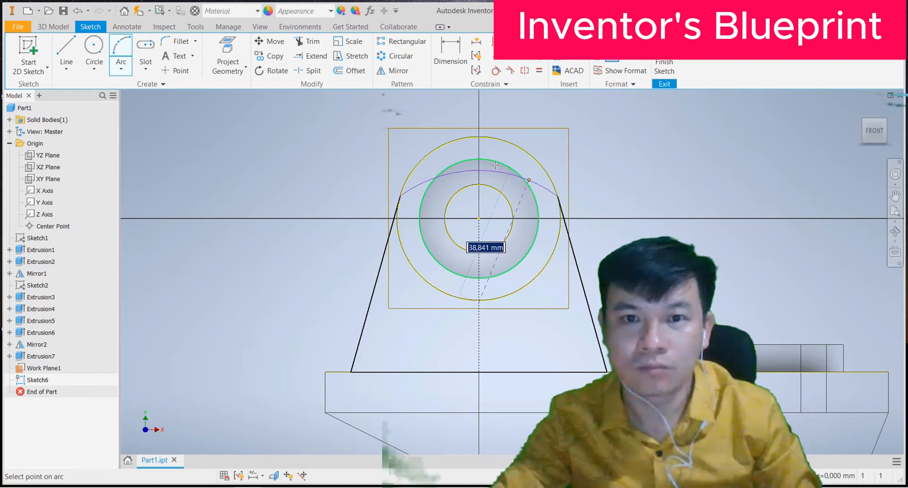
{"action": "left_click", "coordinate": [486, 137]}
{"action": "right_click", "coordinate": [272, 142]}
{"action": "left_click", "coordinate": [293, 139]}
Step: Orbit around the rib sketch in 3D and finish Sketch6
{"action": "scroll", "coordinate": [430, 172], "scroll_direction": "down", "scroll_amount": 3}
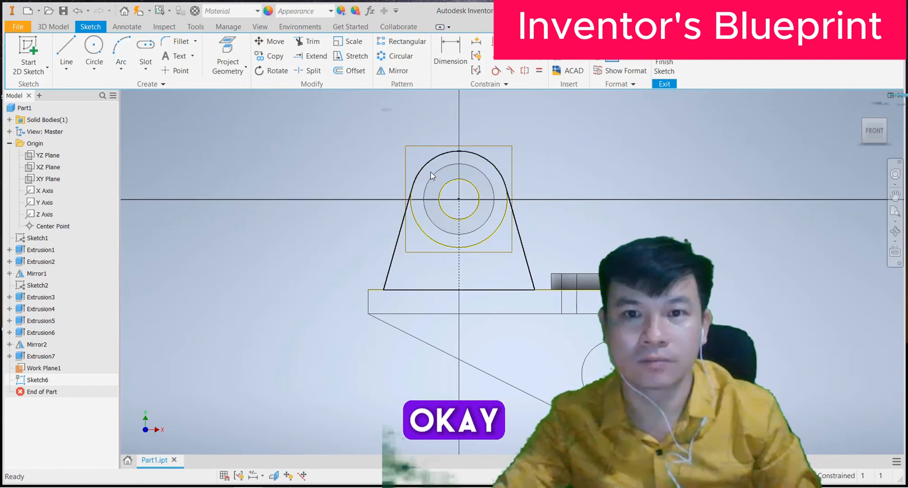
{"action": "scroll", "coordinate": [431, 172], "scroll_direction": "up", "scroll_amount": 2}
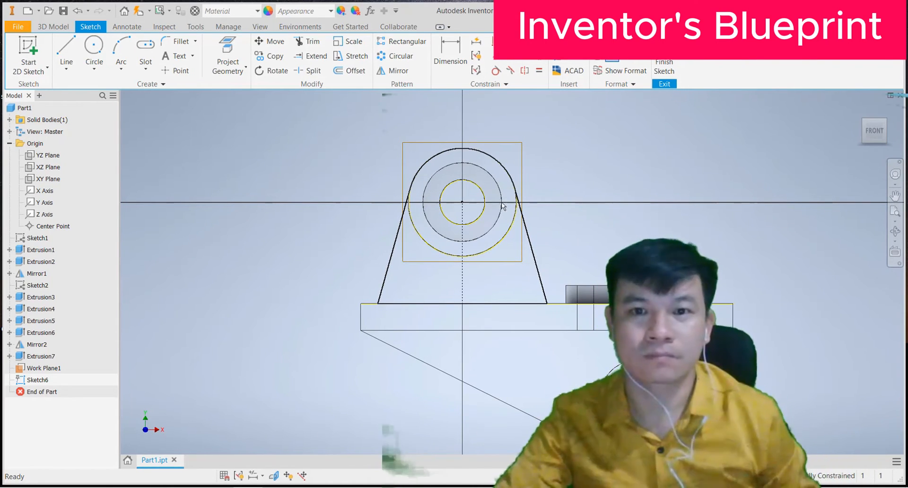
{"action": "scroll", "coordinate": [496, 182], "scroll_direction": "up", "scroll_amount": 5}
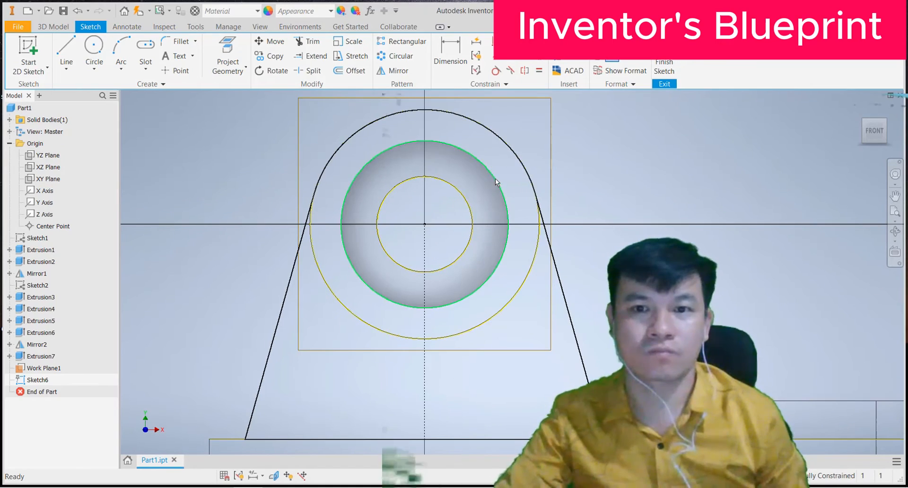
{"action": "scroll", "coordinate": [496, 183], "scroll_direction": "down", "scroll_amount": 2}
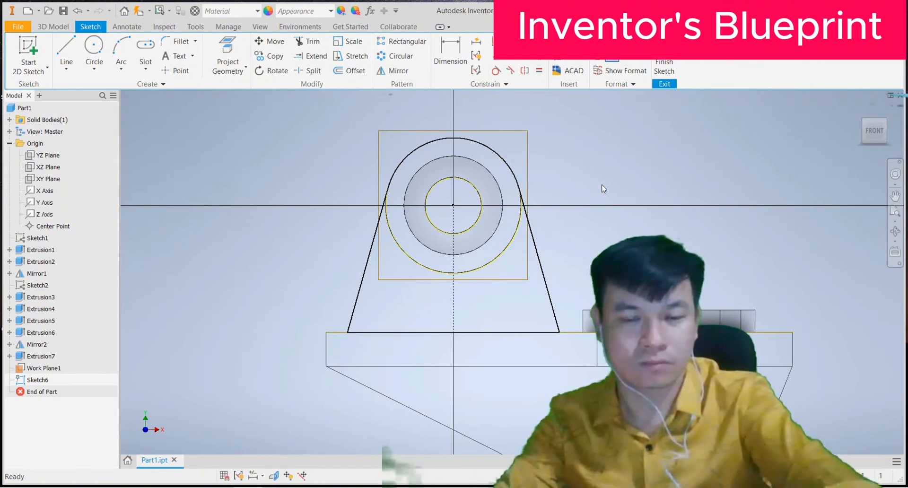
{"action": "middle_click_drag", "start_coordinate": [603, 189], "coordinate": [526, 201], "text": "shift"}
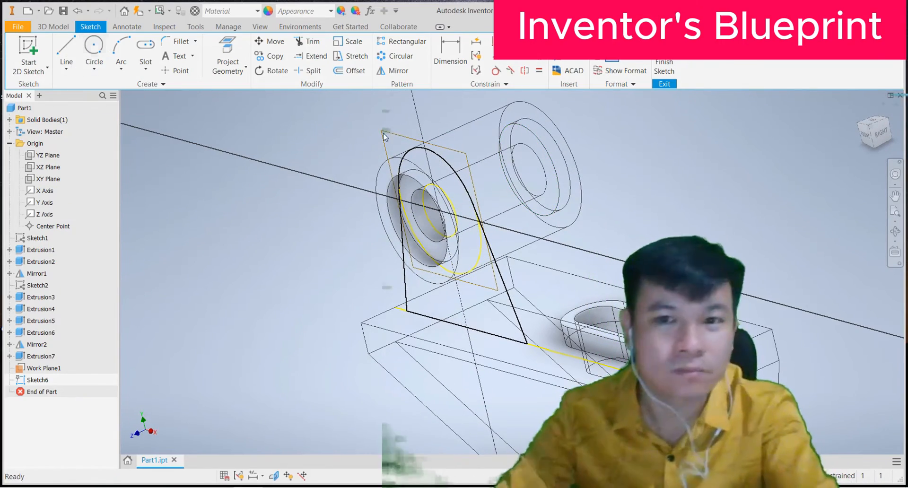
{"action": "middle_click_drag", "start_coordinate": [577, 204], "coordinate": [516, 231], "text": "shift"}
{"action": "mouse_move", "coordinate": [633, 211]}
{"action": "left_mouse_down"}
{"action": "mouse_move", "coordinate": [638, 199]}
{"action": "mouse_move", "coordinate": [615, 189]}
{"action": "mouse_move", "coordinate": [634, 182]}
{"action": "mouse_move", "coordinate": [570, 196]}
{"action": "mouse_move", "coordinate": [583, 171]}
{"action": "mouse_move", "coordinate": [565, 170]}
{"action": "left_mouse_up"}
{"action": "mouse_move", "coordinate": [566, 170]}
{"action": "middle_mouse_down", "text": "shift"}
{"action": "mouse_move", "coordinate": [574, 153]}
{"action": "mouse_move", "coordinate": [579, 168]}
{"action": "middle_mouse_up", "text": "shift"}
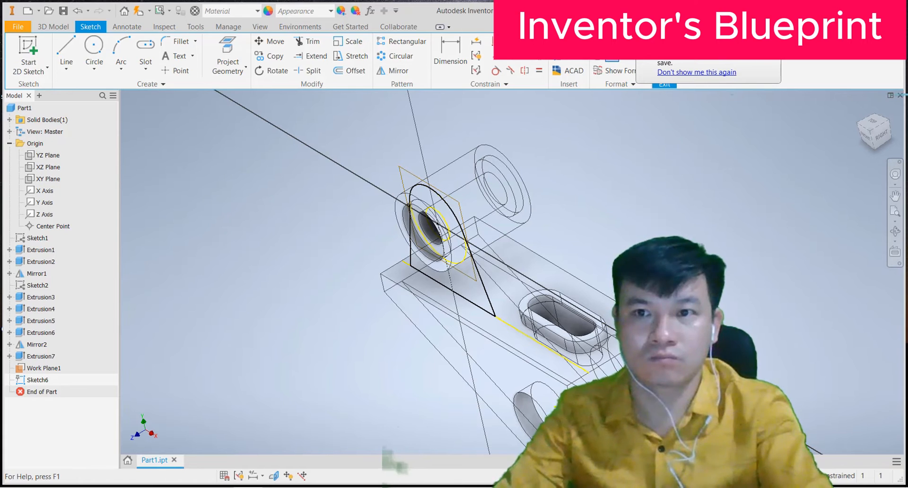
{"action": "left_click", "coordinate": [664, 71]}
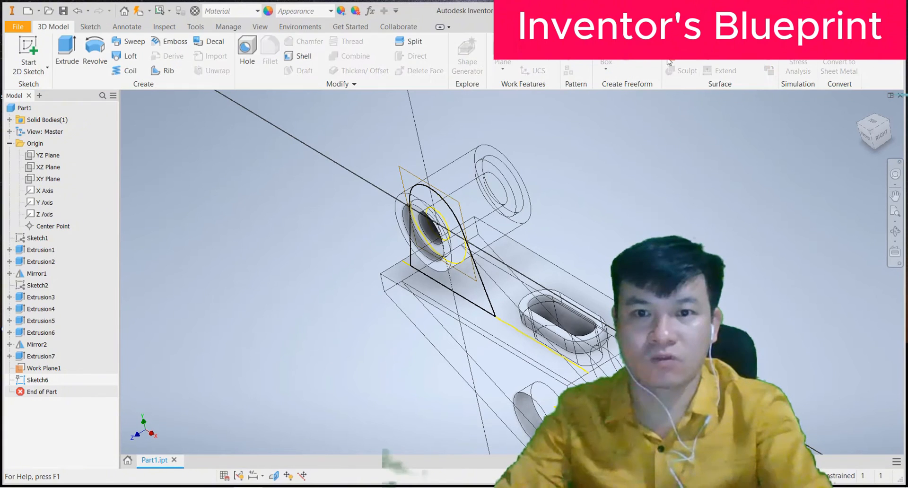
Step: Extrude the tapered rib profile 10 mm to one side, flipped to the opposite direction
{"action": "left_click", "coordinate": [66, 48]}
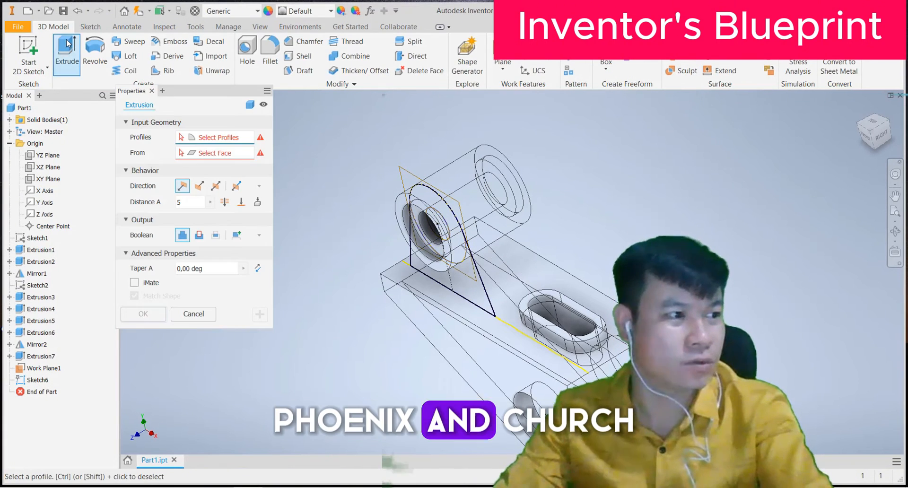
{"action": "left_click", "coordinate": [473, 288]}
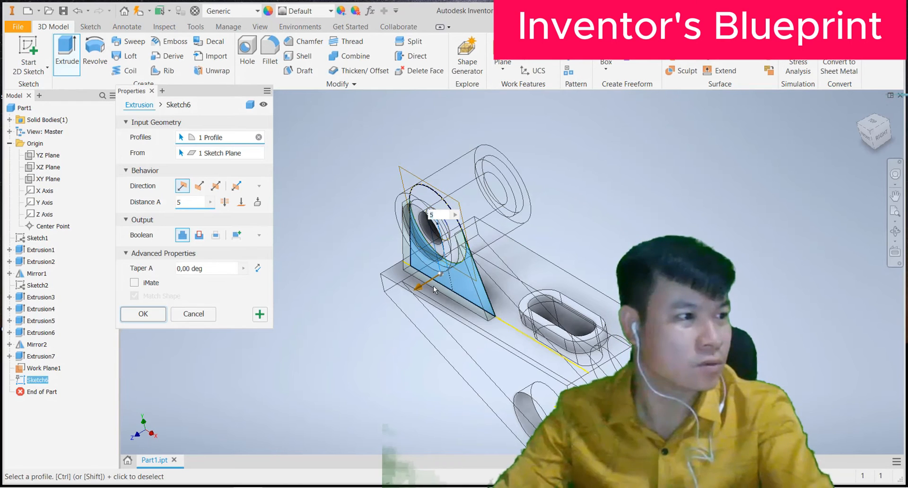
{"action": "left_click", "coordinate": [215, 187]}
{"action": "type", "text": "10"}
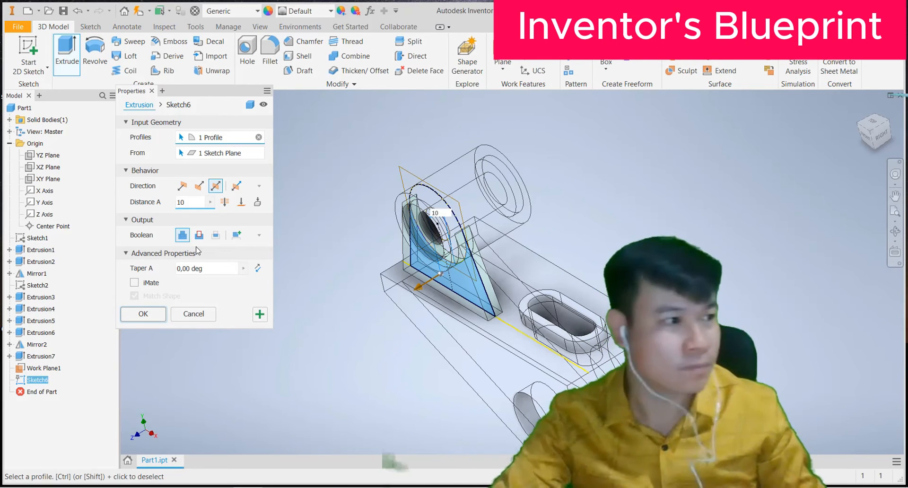
{"action": "left_click", "coordinate": [183, 187]}
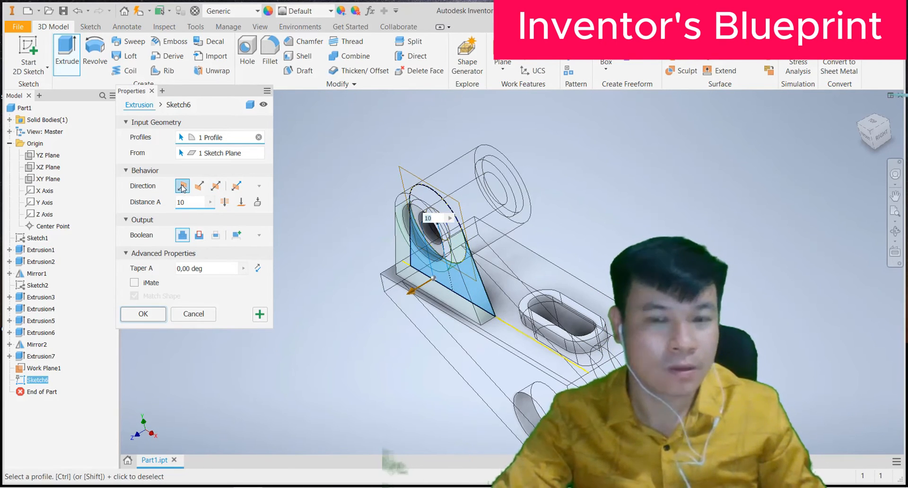
{"action": "left_click", "coordinate": [199, 187]}
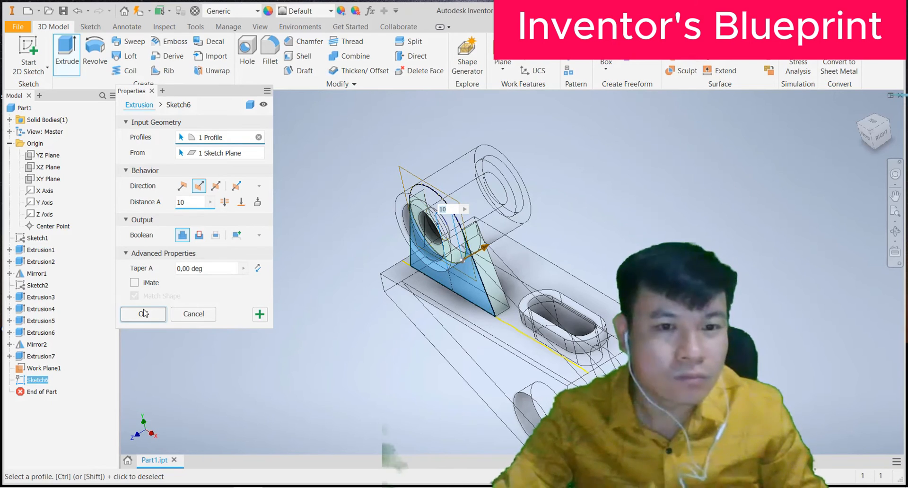
{"action": "left_click", "coordinate": [143, 314]}
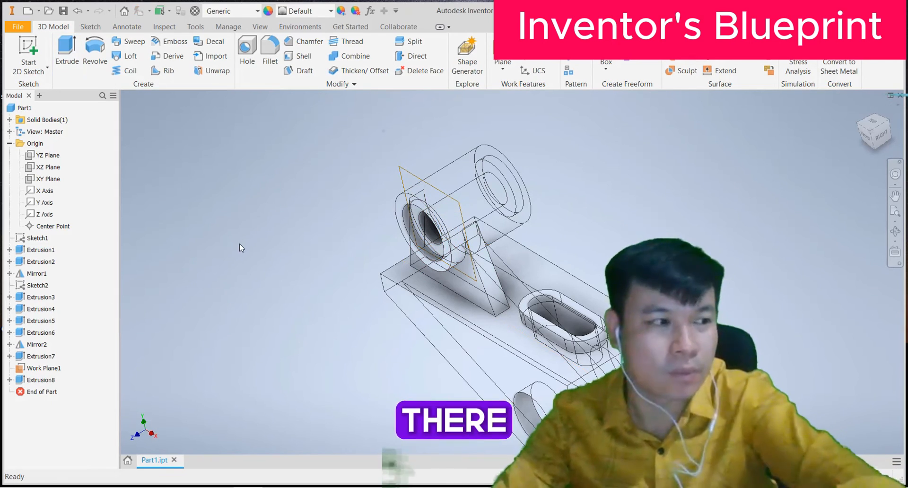
Step: Confirm the rib extrusion and hide Work Plane1
{"action": "key", "text": "F4"}
{"action": "left_click_drag", "start_coordinate": [241, 253], "coordinate": [266, 239]}
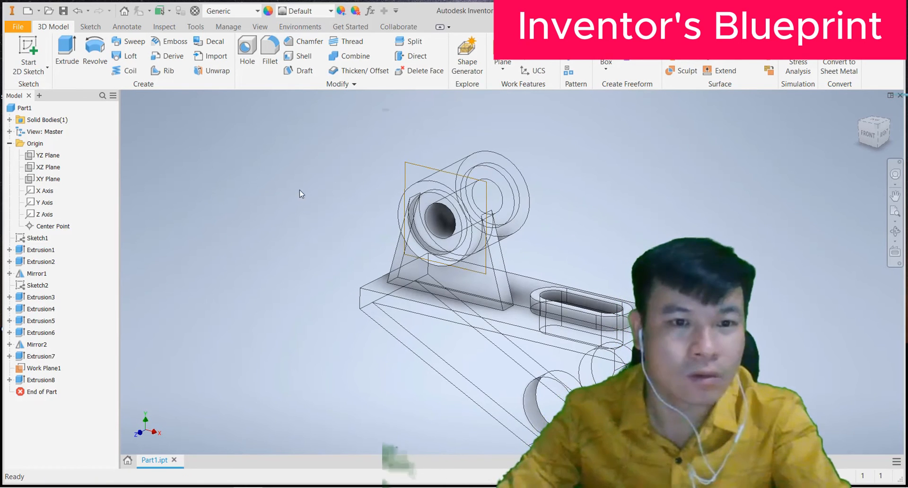
{"action": "right_click", "coordinate": [43, 369]}
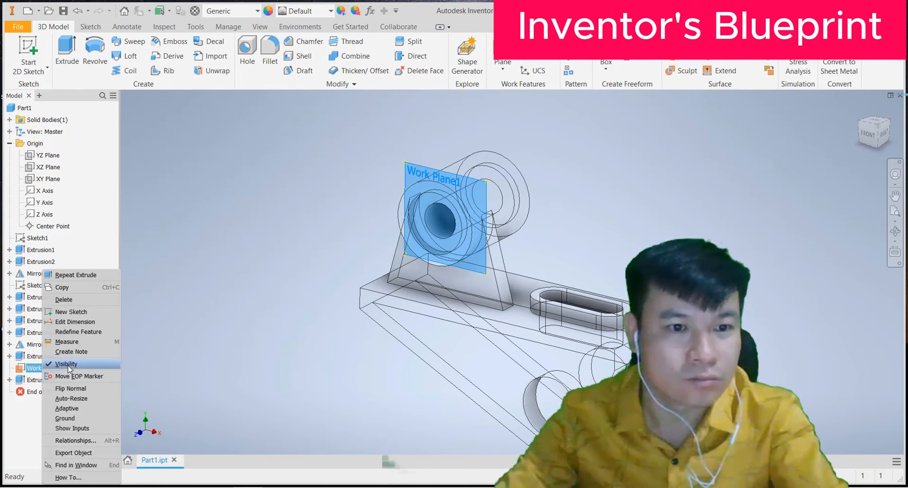
{"action": "left_click", "coordinate": [69, 367]}
{"action": "middle_click_drag", "start_coordinate": [214, 248], "coordinate": [213, 249], "text": "shift"}
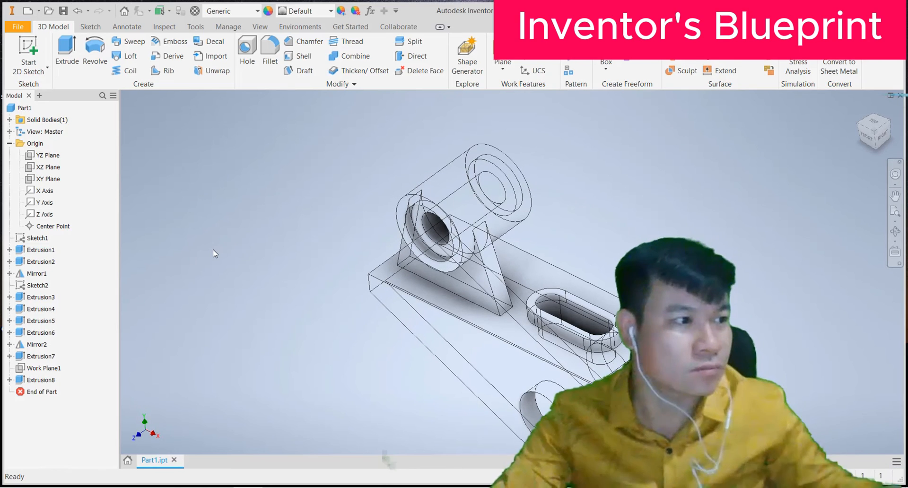
Step: Set the visual style to Shaded with Edges
{"action": "left_click", "coordinate": [260, 26]}
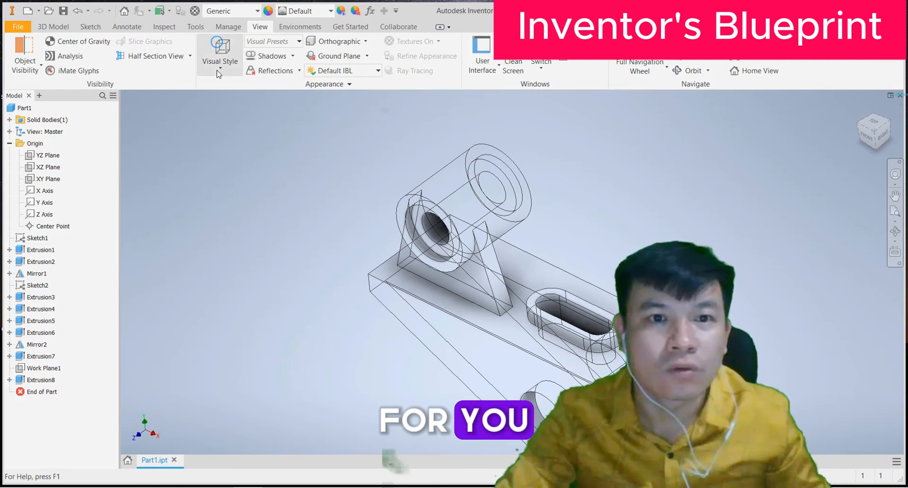
{"action": "left_click", "coordinate": [220, 60]}
{"action": "left_click", "coordinate": [246, 137]}
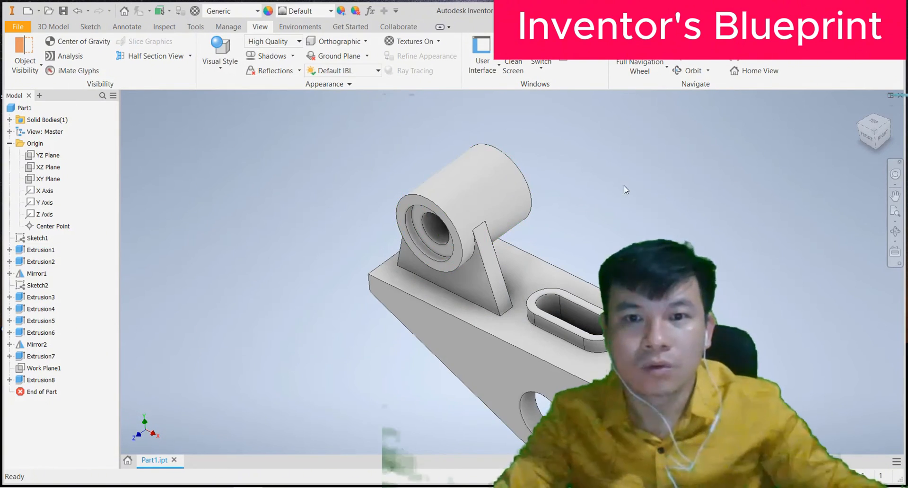
Step: Begin a Mirror of the new rib, selecting Extrusion8 as the feature
{"action": "left_click", "coordinate": [53, 27]}
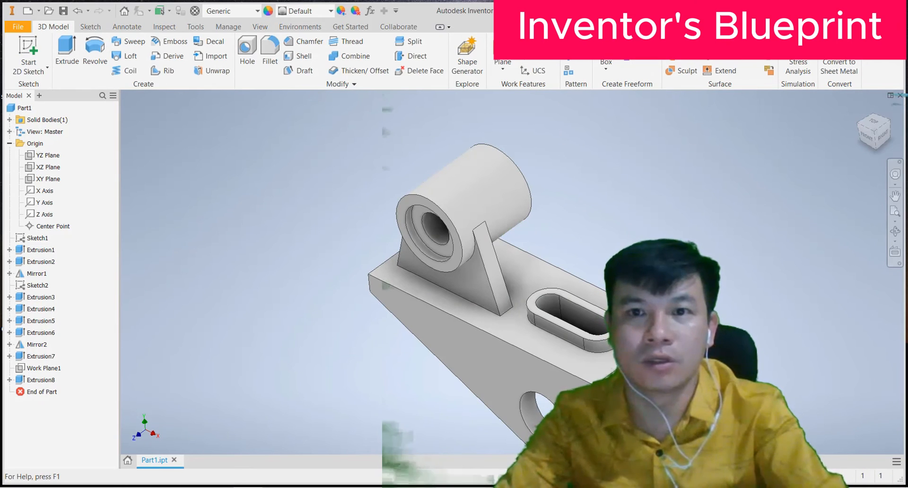
{"action": "left_click", "coordinate": [584, 41]}
{"action": "left_click", "coordinate": [438, 279]}
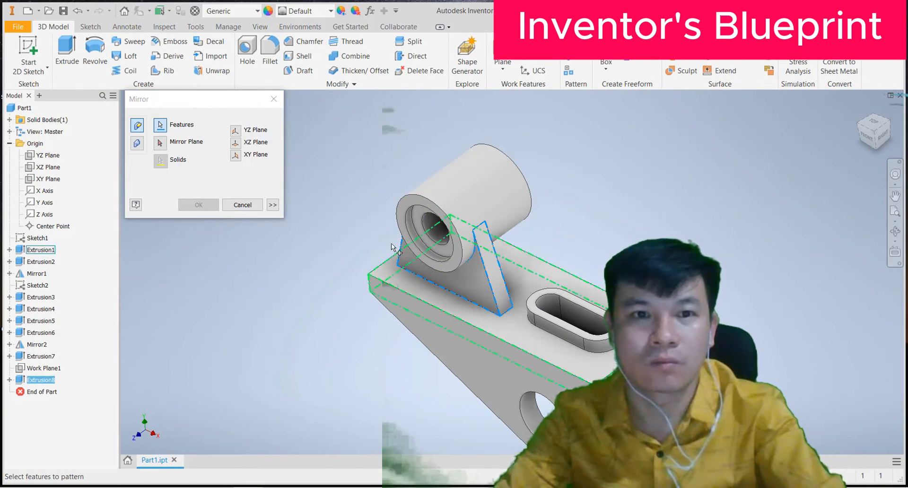
Step: Mirror Extrusion8 across the XY Plane to create the twin rib
{"action": "left_click", "coordinate": [239, 142]}
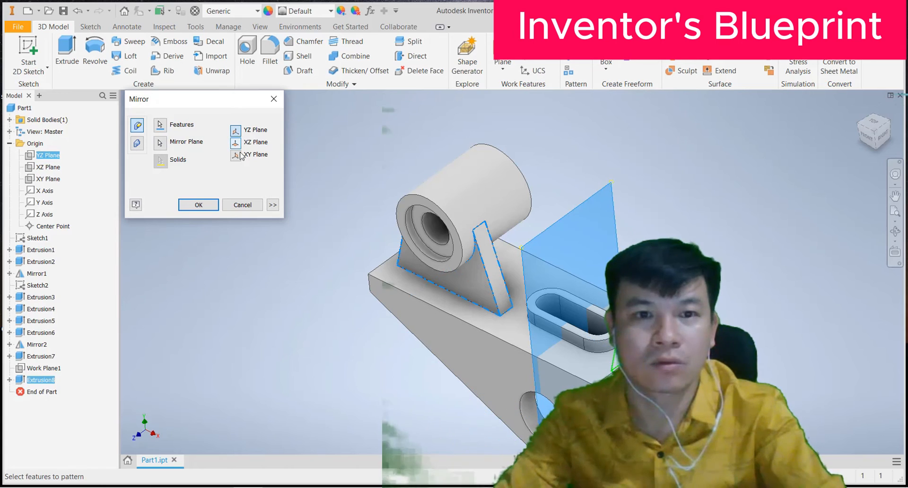
{"action": "left_click", "coordinate": [235, 156]}
{"action": "left_click", "coordinate": [199, 205]}
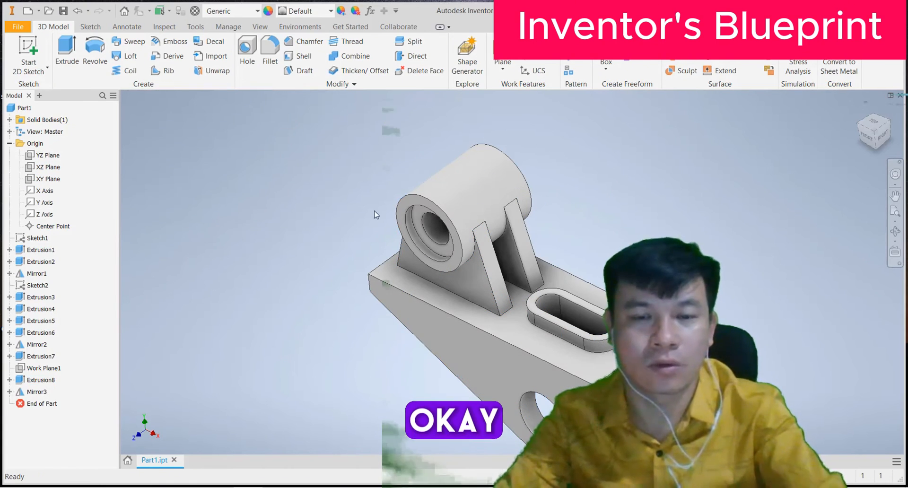
{"action": "middle_click_drag", "start_coordinate": [675, 230], "coordinate": [539, 258], "text": "shift"}
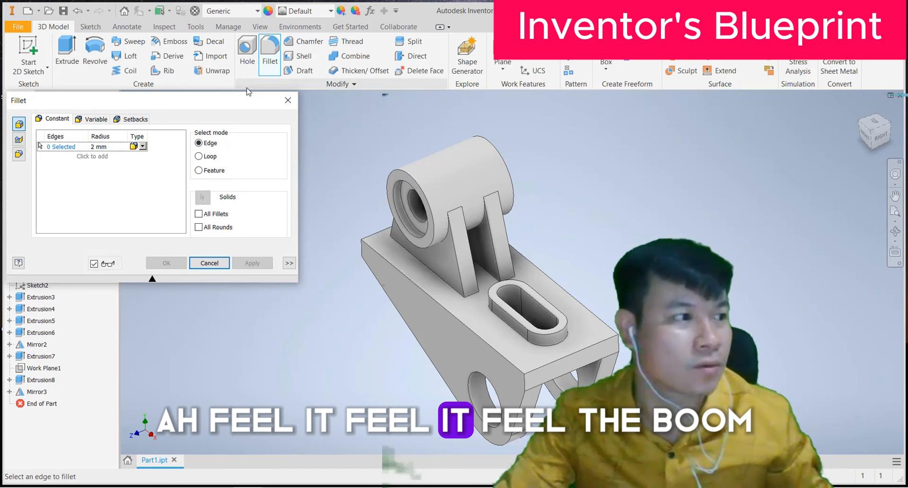
Step: Set the fillet radius to 4 mm and select the slot's top edge loop
{"action": "left_click", "coordinate": [99, 146]}
{"action": "type", "text": "4"}
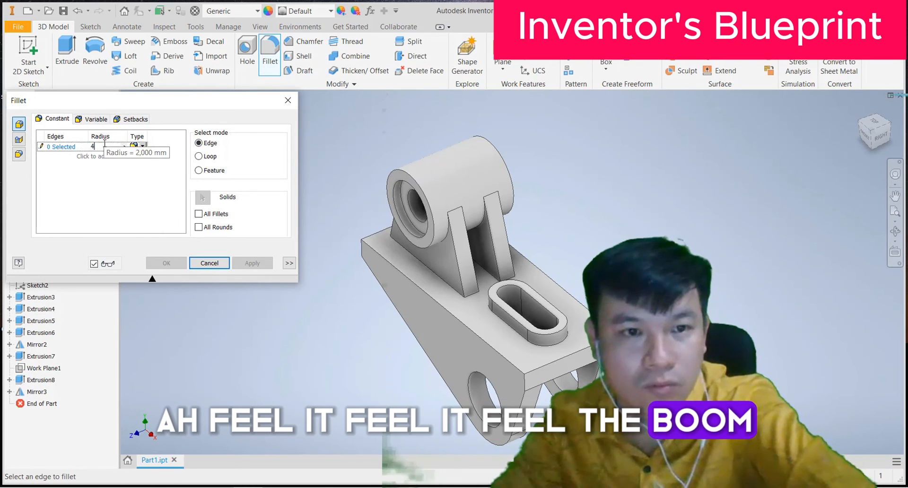
{"action": "left_click", "coordinate": [60, 150]}
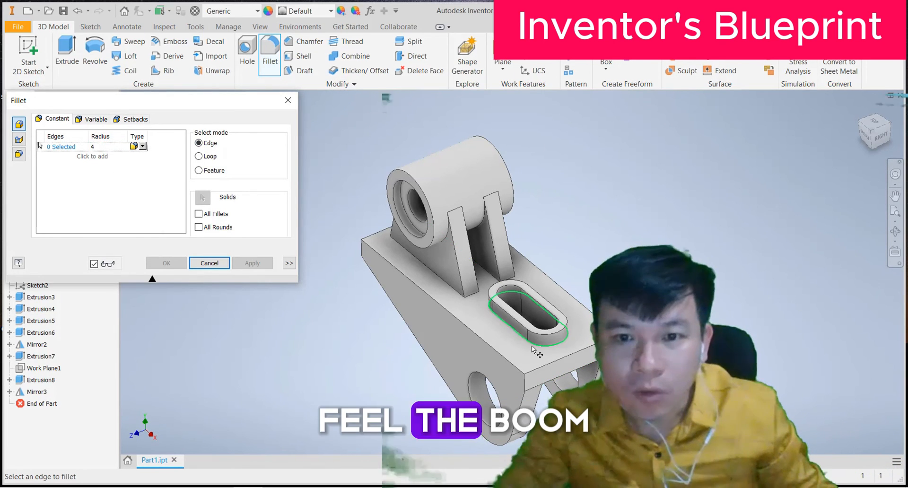
{"action": "left_click", "coordinate": [547, 345]}
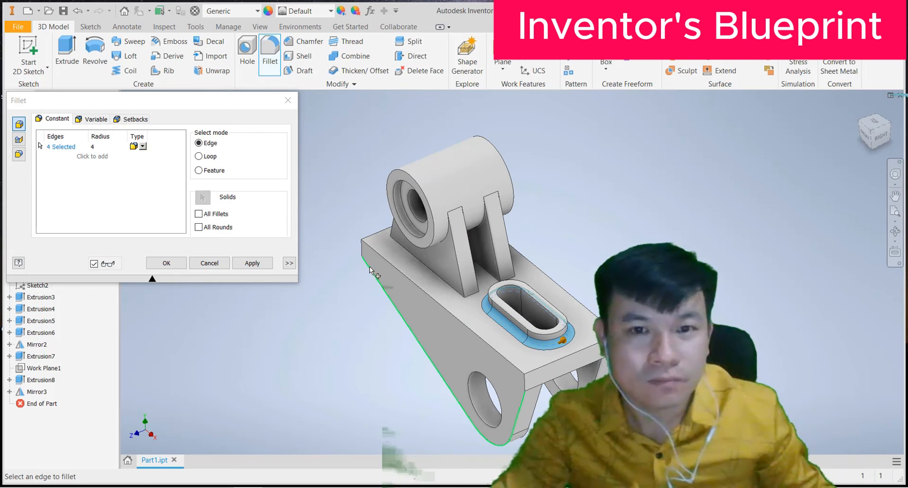
{"action": "scroll", "coordinate": [446, 202], "scroll_direction": "up", "scroll_amount": 5}
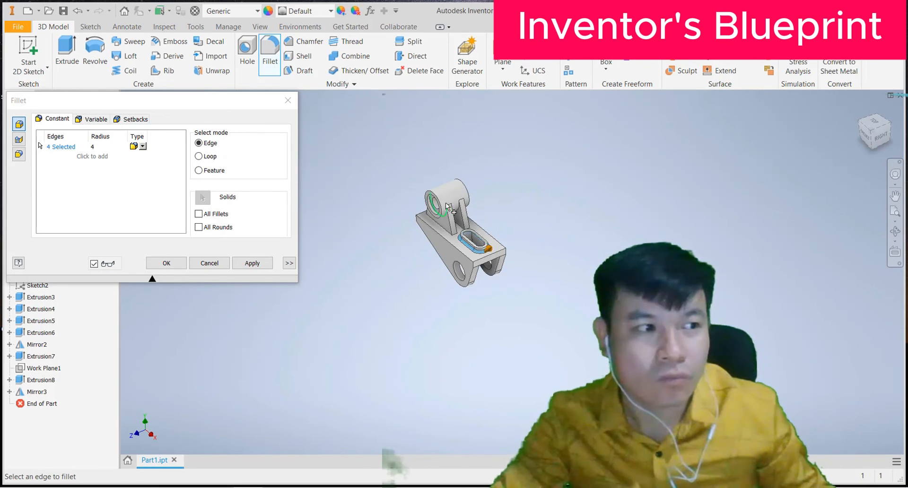
{"action": "scroll", "coordinate": [446, 202], "scroll_direction": "down", "scroll_amount": 3}
{"action": "scroll", "coordinate": [439, 226], "scroll_direction": "up", "scroll_amount": 5}
{"action": "scroll", "coordinate": [474, 221], "scroll_direction": "down", "scroll_amount": 8}
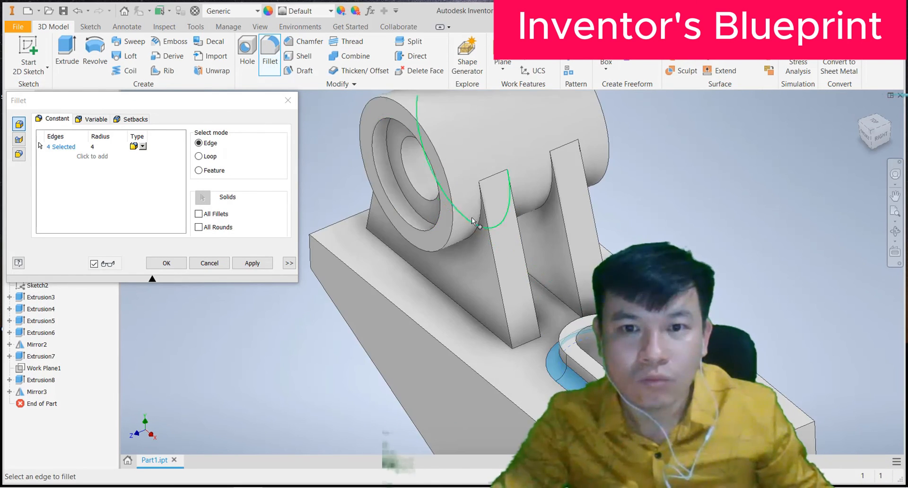
Step: Add both ribs' edges at the boss and base, then apply the 4 mm fillet
{"action": "left_click", "coordinate": [481, 215]}
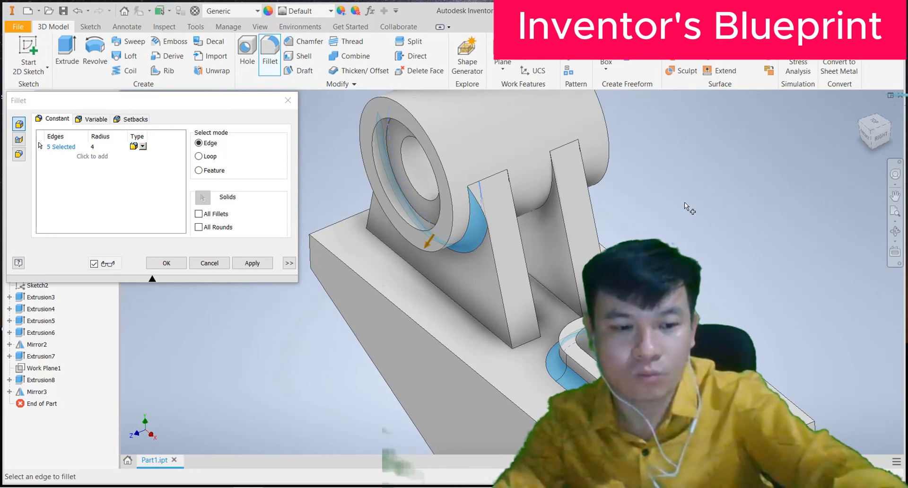
{"action": "middle_click_drag", "start_coordinate": [681, 201], "coordinate": [514, 196], "text": "shift"}
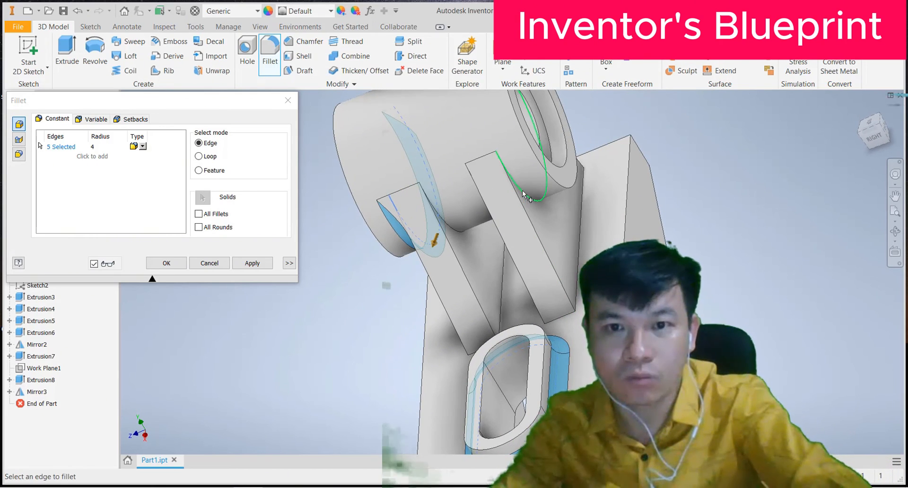
{"action": "left_click", "coordinate": [524, 194]}
{"action": "middle_click_drag", "start_coordinate": [733, 201], "coordinate": [473, 322], "text": "shift"}
{"action": "left_click", "coordinate": [584, 254]}
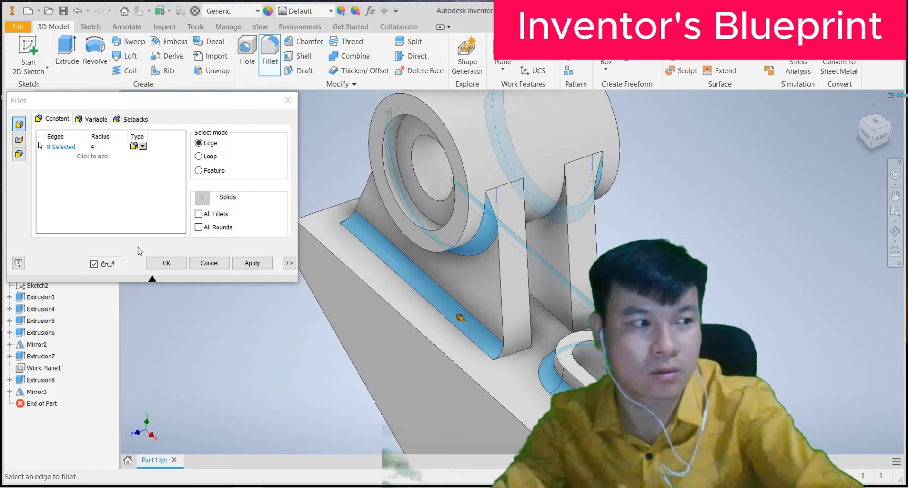
{"action": "left_click", "coordinate": [252, 263]}
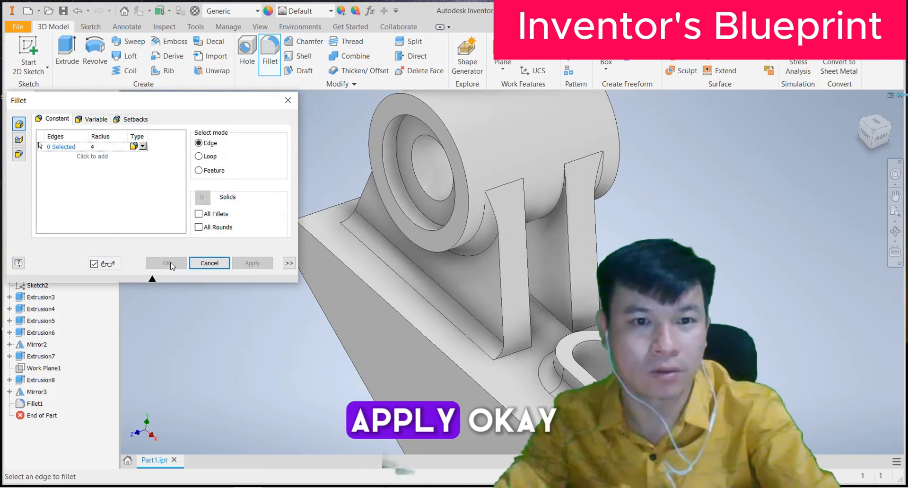
{"action": "left_click", "coordinate": [171, 263]}
{"action": "scroll", "coordinate": [232, 259], "scroll_direction": "down", "scroll_amount": 3}
{"action": "scroll", "coordinate": [232, 258], "scroll_direction": "up", "scroll_amount": 5}
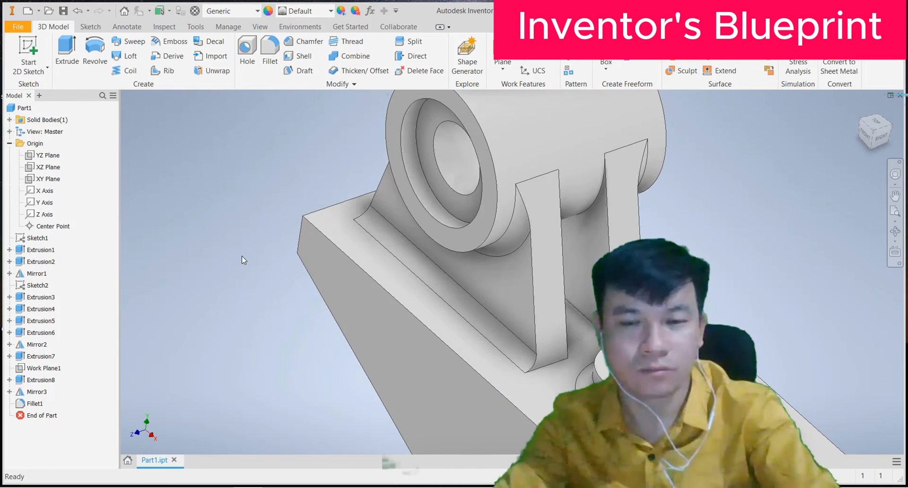
Step: Change the bracket's appearance from Default to Semi-Polished
{"action": "middle_click_drag", "start_coordinate": [242, 256], "coordinate": [243, 241], "text": "shift"}
{"action": "scroll", "coordinate": [251, 252], "scroll_direction": "down", "scroll_amount": 4}
{"action": "scroll", "coordinate": [378, 251], "scroll_direction": "up", "scroll_amount": 3}
{"action": "middle_click_drag", "start_coordinate": [379, 251], "coordinate": [461, 246], "text": "shift"}
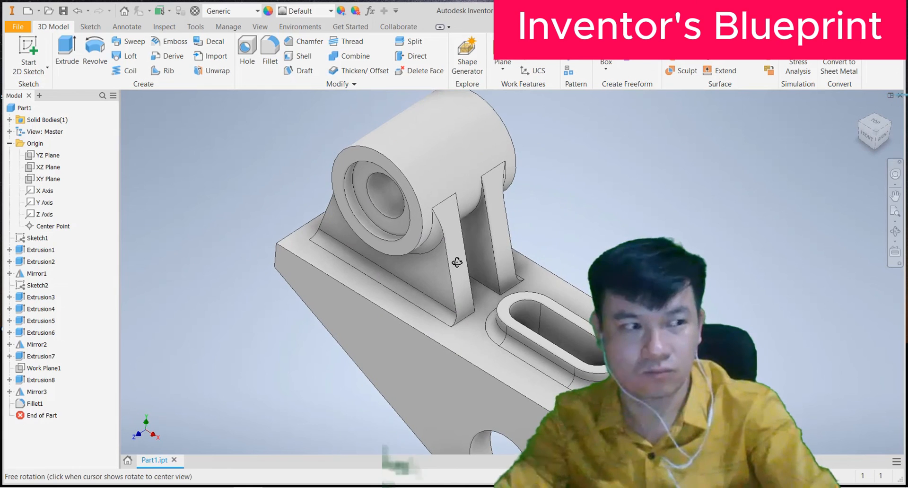
{"action": "left_click", "coordinate": [330, 11]}
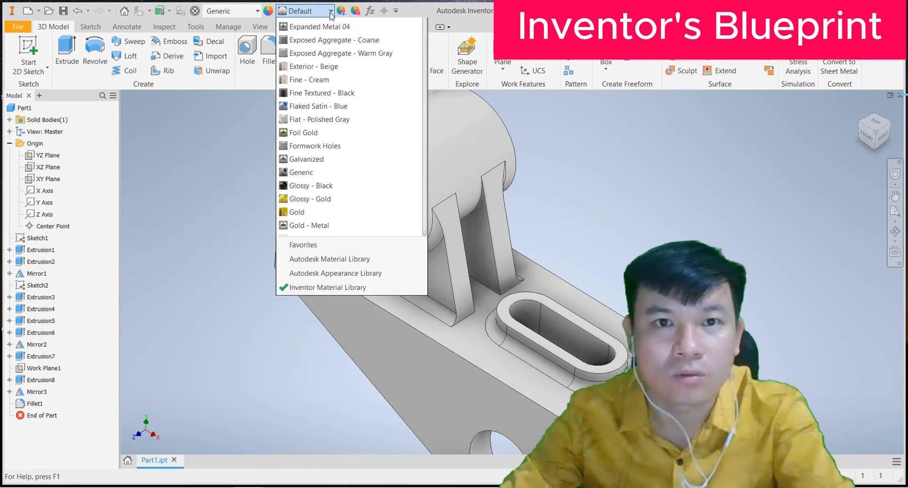
{"action": "scroll", "coordinate": [305, 287], "scroll_direction": "down", "scroll_amount": 13}
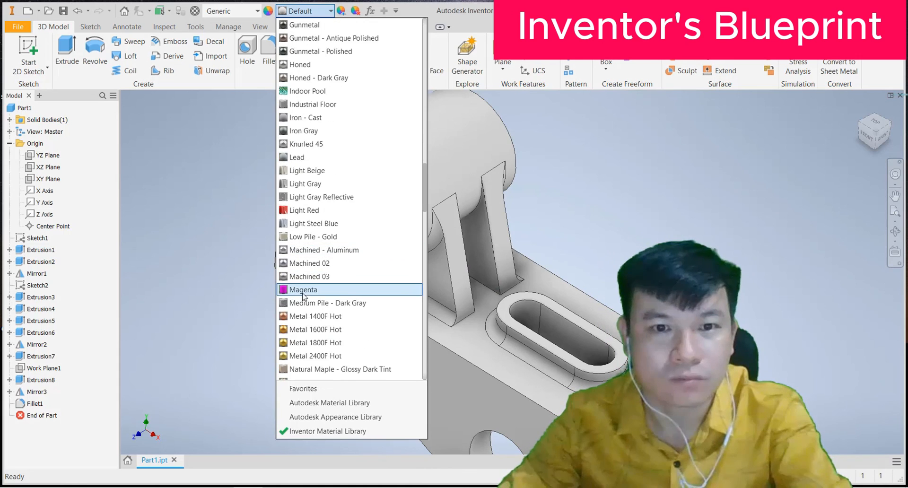
{"action": "scroll", "coordinate": [305, 302], "scroll_direction": "down", "scroll_amount": 4}
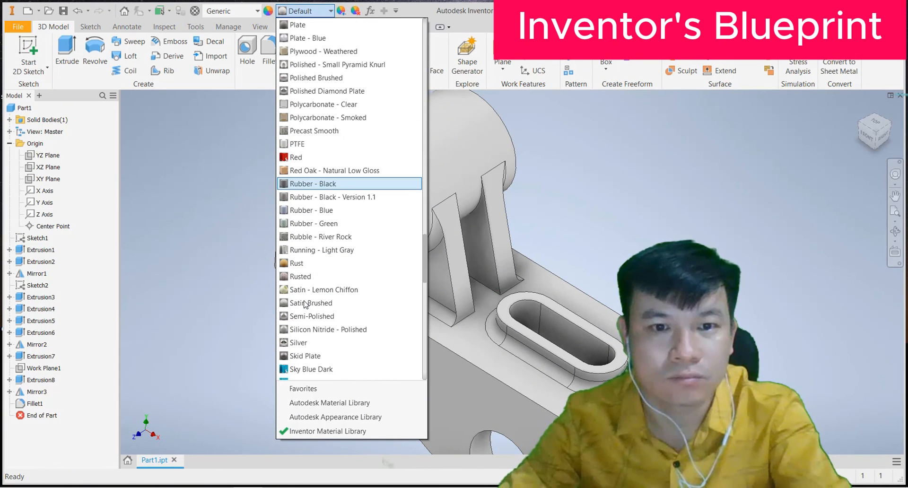
{"action": "left_click", "coordinate": [297, 316]}
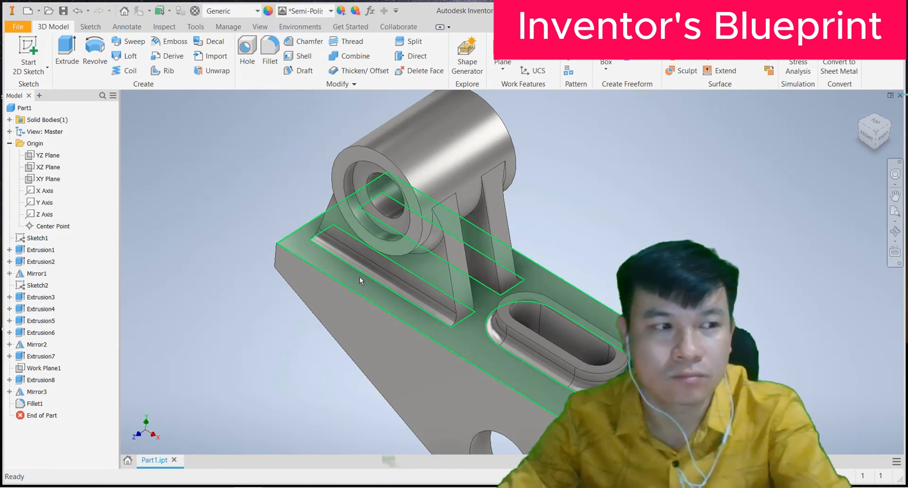
Step: Orbit the Semi-Polished bracket to inspect its bottom holes, edge-on profile and end face
{"action": "scroll", "coordinate": [361, 274], "scroll_direction": "down", "scroll_amount": 3}
{"action": "middle_click_drag", "start_coordinate": [366, 269], "coordinate": [497, 252], "text": "shift"}
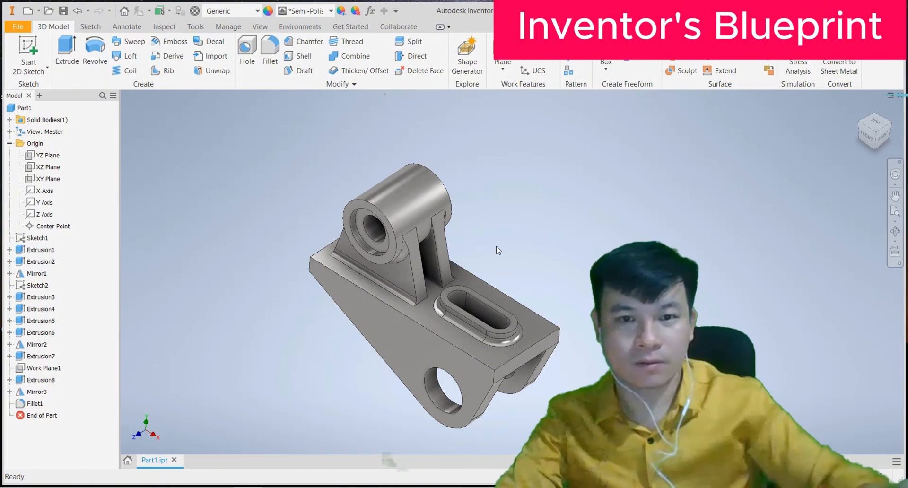
{"action": "scroll", "coordinate": [402, 263], "scroll_direction": "down", "scroll_amount": 4}
{"action": "scroll", "coordinate": [401, 263], "scroll_direction": "up", "scroll_amount": 5}
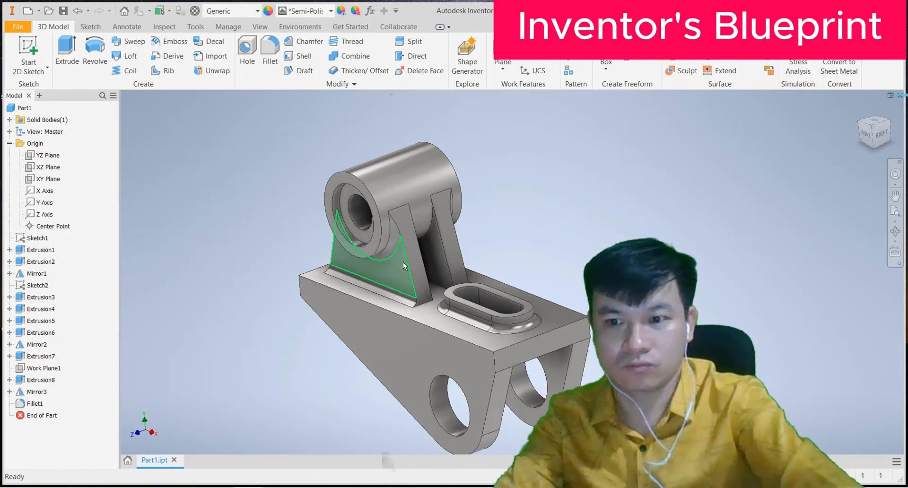
{"action": "middle_click_drag", "start_coordinate": [401, 264], "coordinate": [415, 291], "text": "shift"}
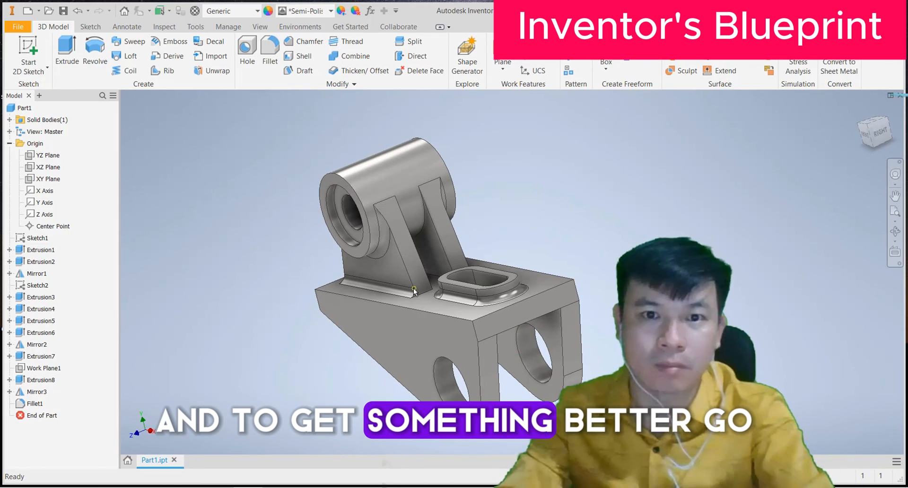
{"action": "middle_click_drag", "start_coordinate": [553, 243], "coordinate": [476, 257], "text": "shift"}
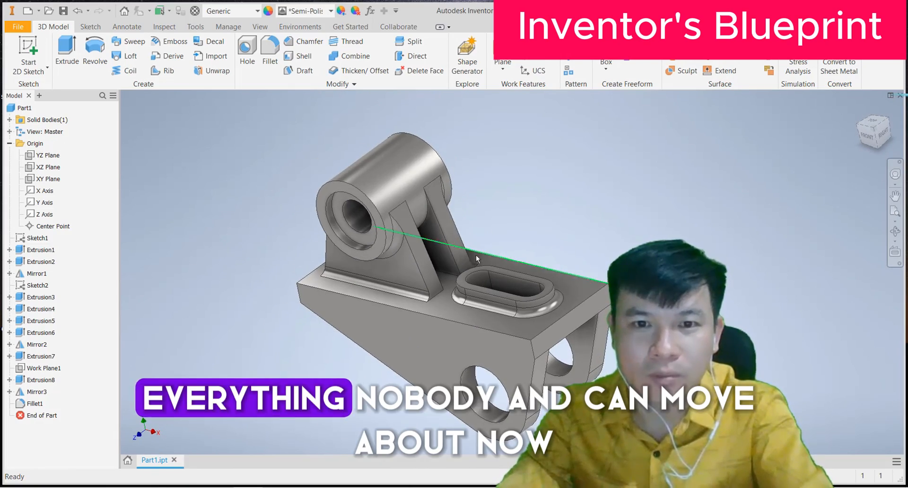